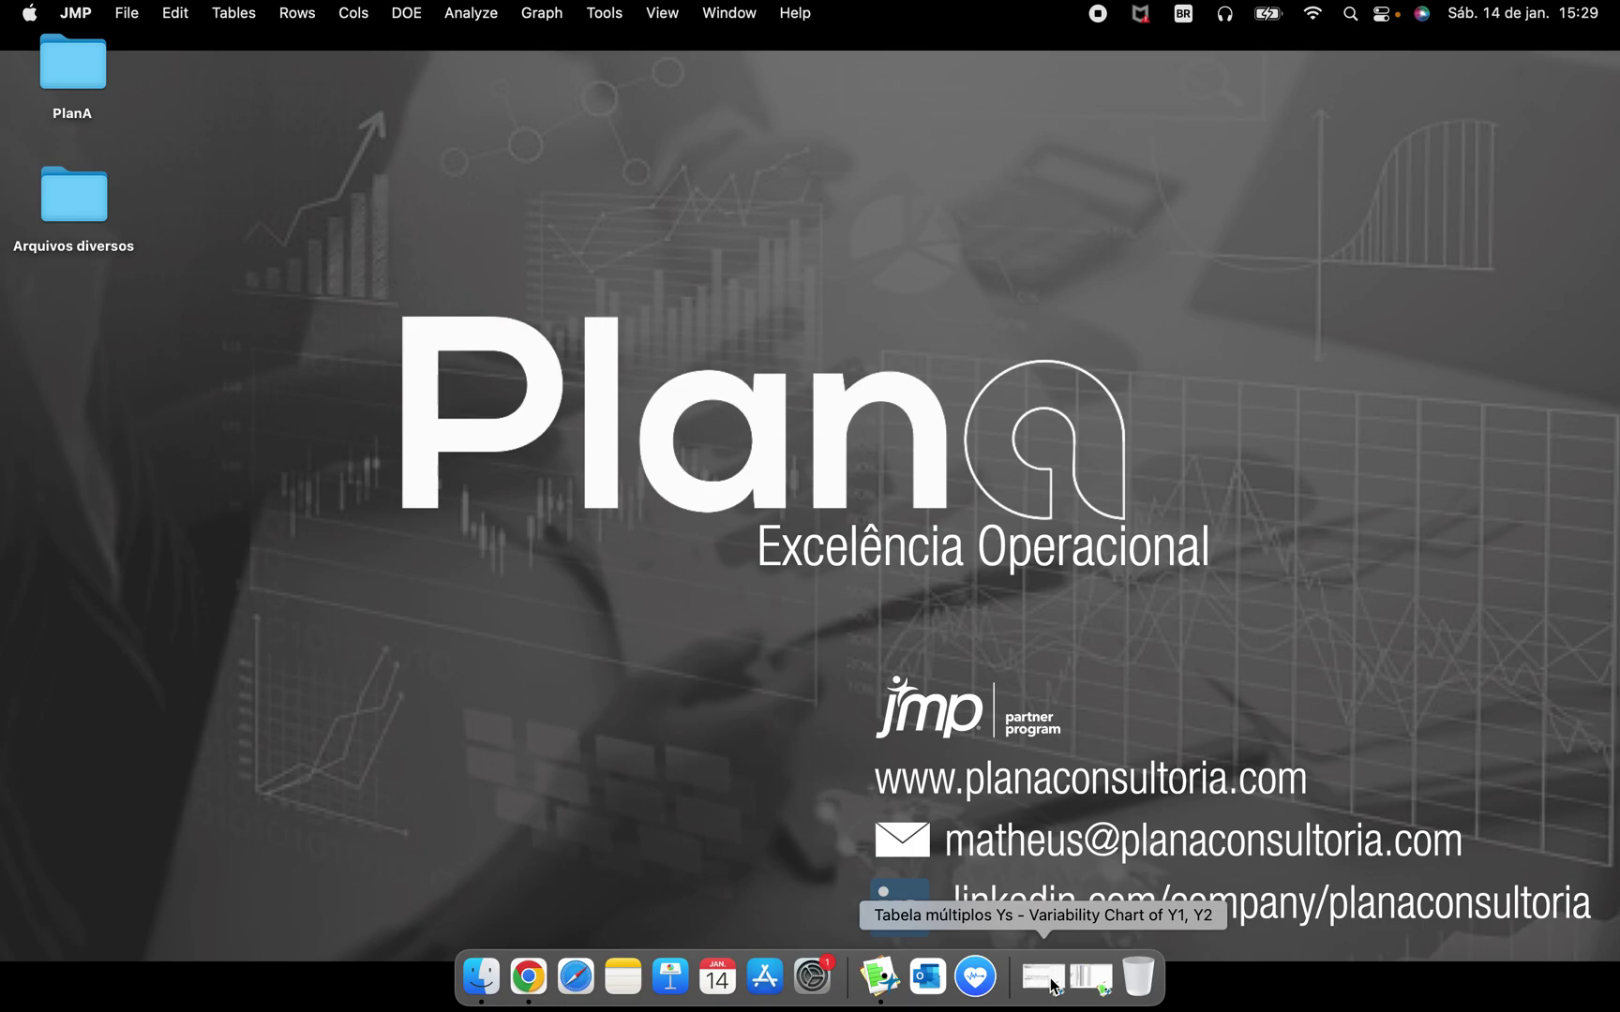
# Open the minimized variability chart report for Y1 and Y2.
pyautogui.click(1052, 983)
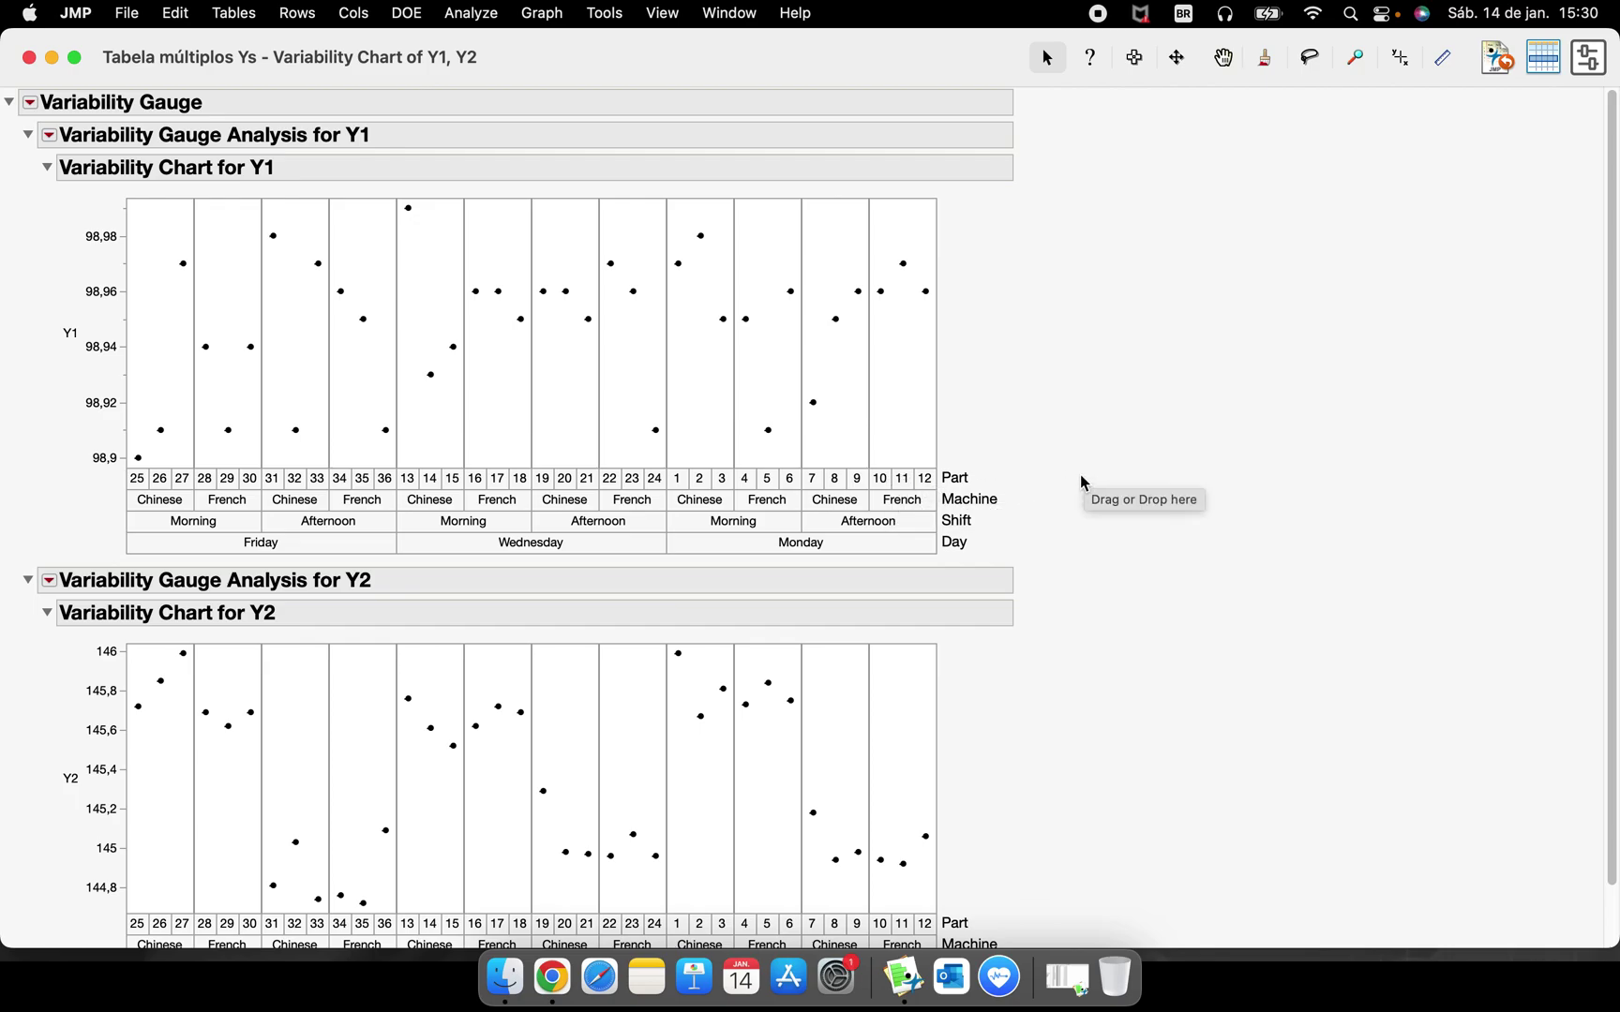
pyautogui.moveTo(995, 530)
pyautogui.mouseDown()
pyautogui.moveTo(934, 531)
pyautogui.moveTo(984, 549)
pyautogui.moveTo(964, 510)
pyautogui.moveTo(944, 527)
pyautogui.moveTo(998, 487)
pyautogui.moveTo(947, 490)
pyautogui.moveTo(941, 515)
pyautogui.moveTo(1010, 506)
pyautogui.moveTo(946, 462)
pyautogui.moveTo(940, 502)
pyautogui.moveTo(970, 459)
pyautogui.mouseUp()
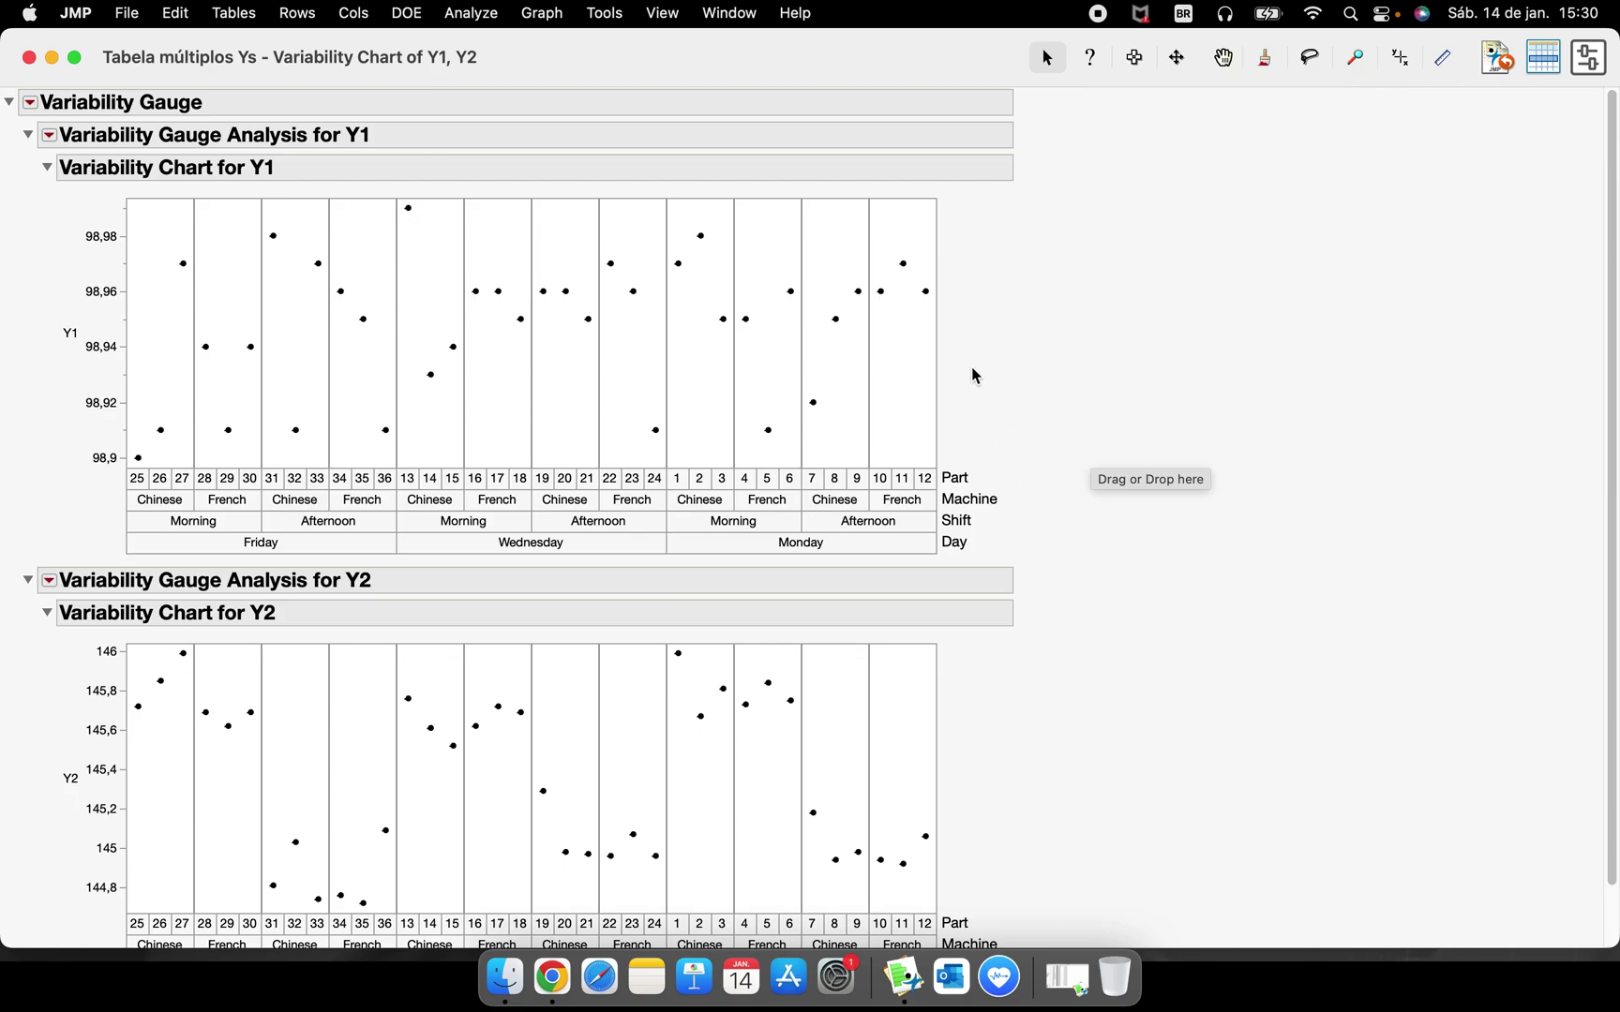
pyautogui.moveTo(953, 295)
pyautogui.mouseDown()
pyautogui.moveTo(916, 246)
pyautogui.moveTo(858, 280)
pyautogui.moveTo(942, 312)
pyautogui.mouseUp()
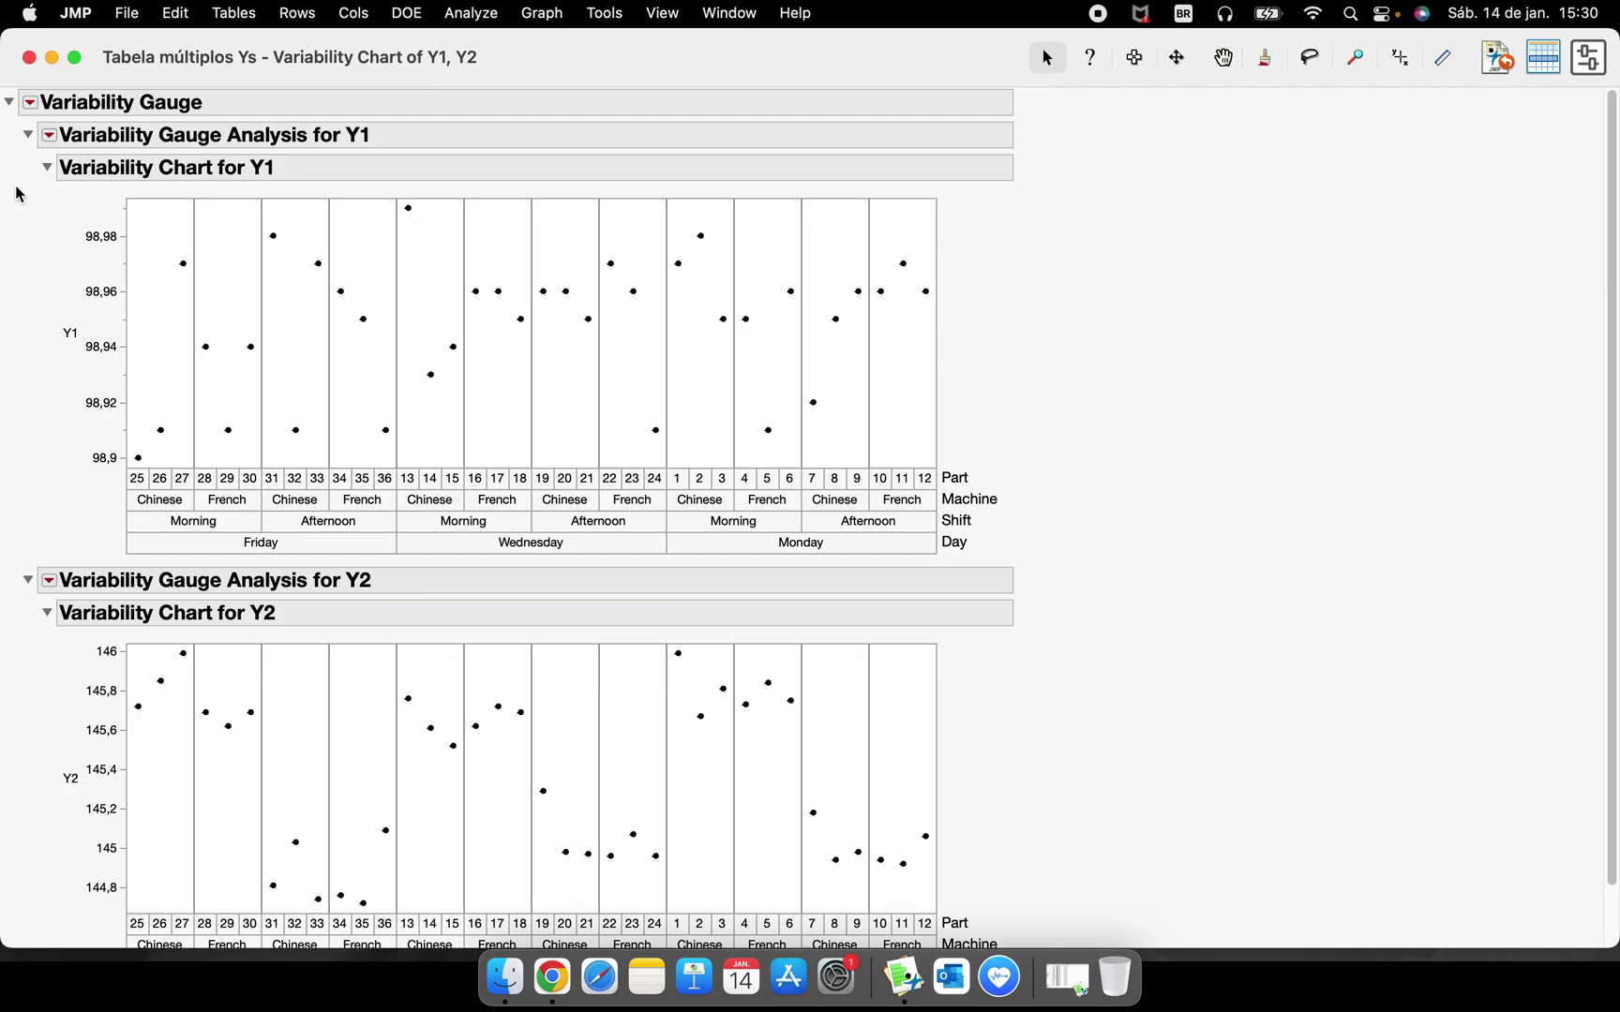
# Toggle the lines connecting cell means on and off again in the Y1 variability chart.
pyautogui.click(51, 136)
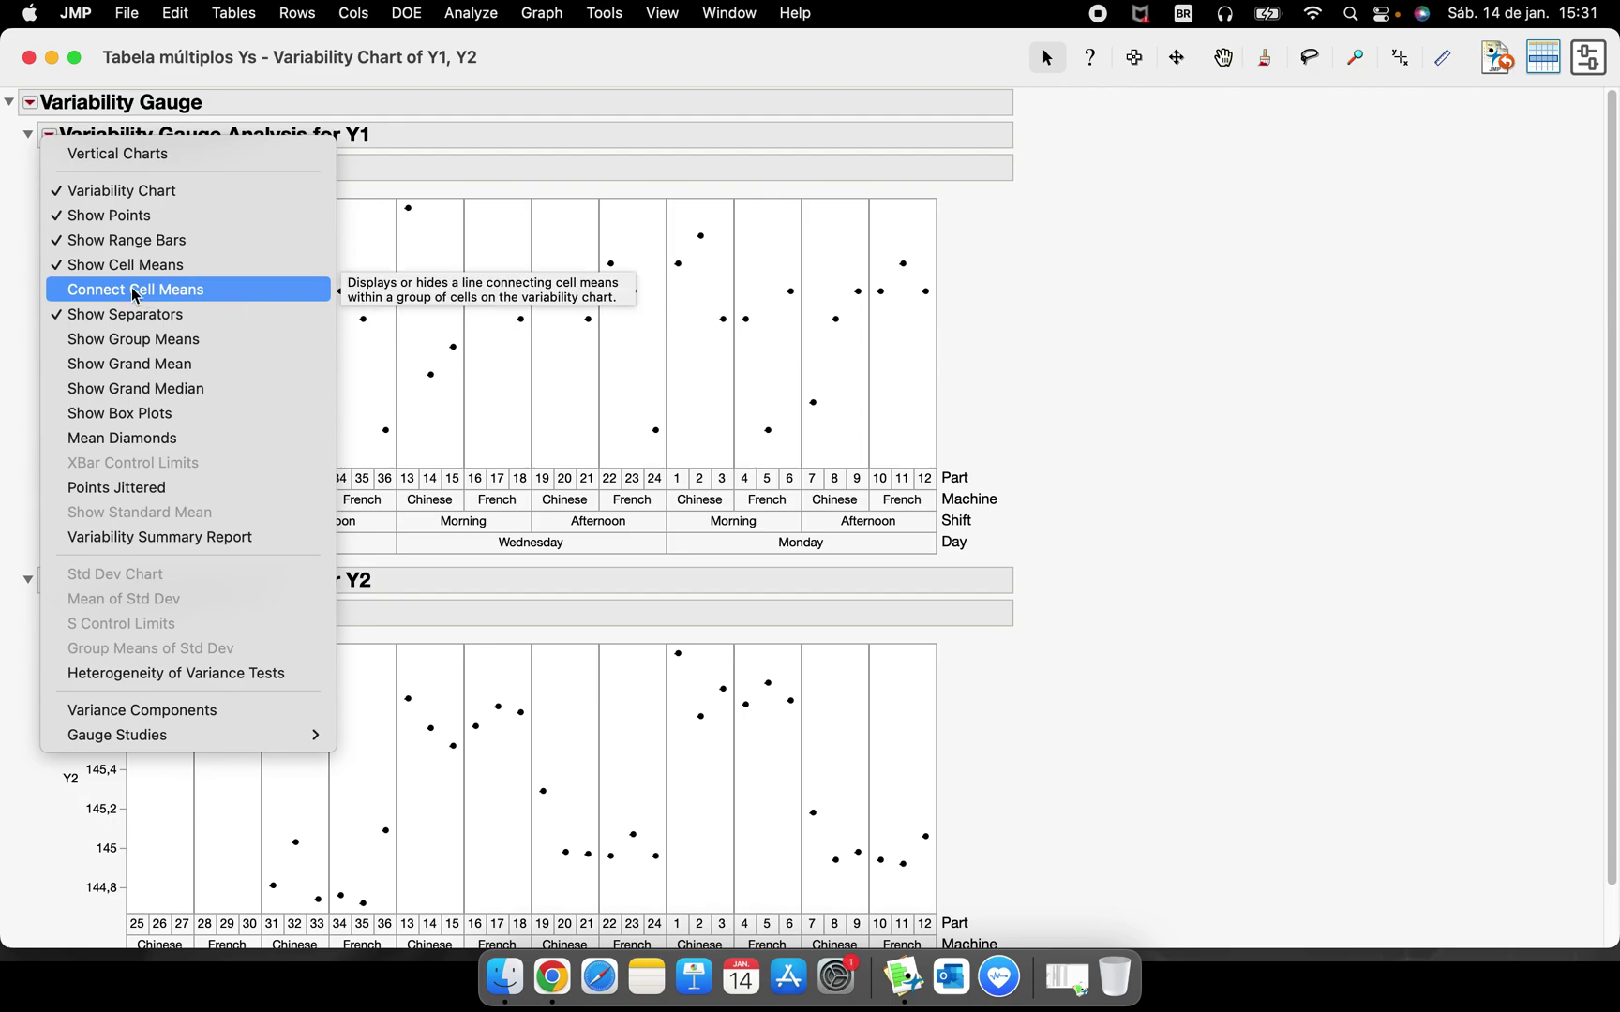
pyautogui.click(180, 291)
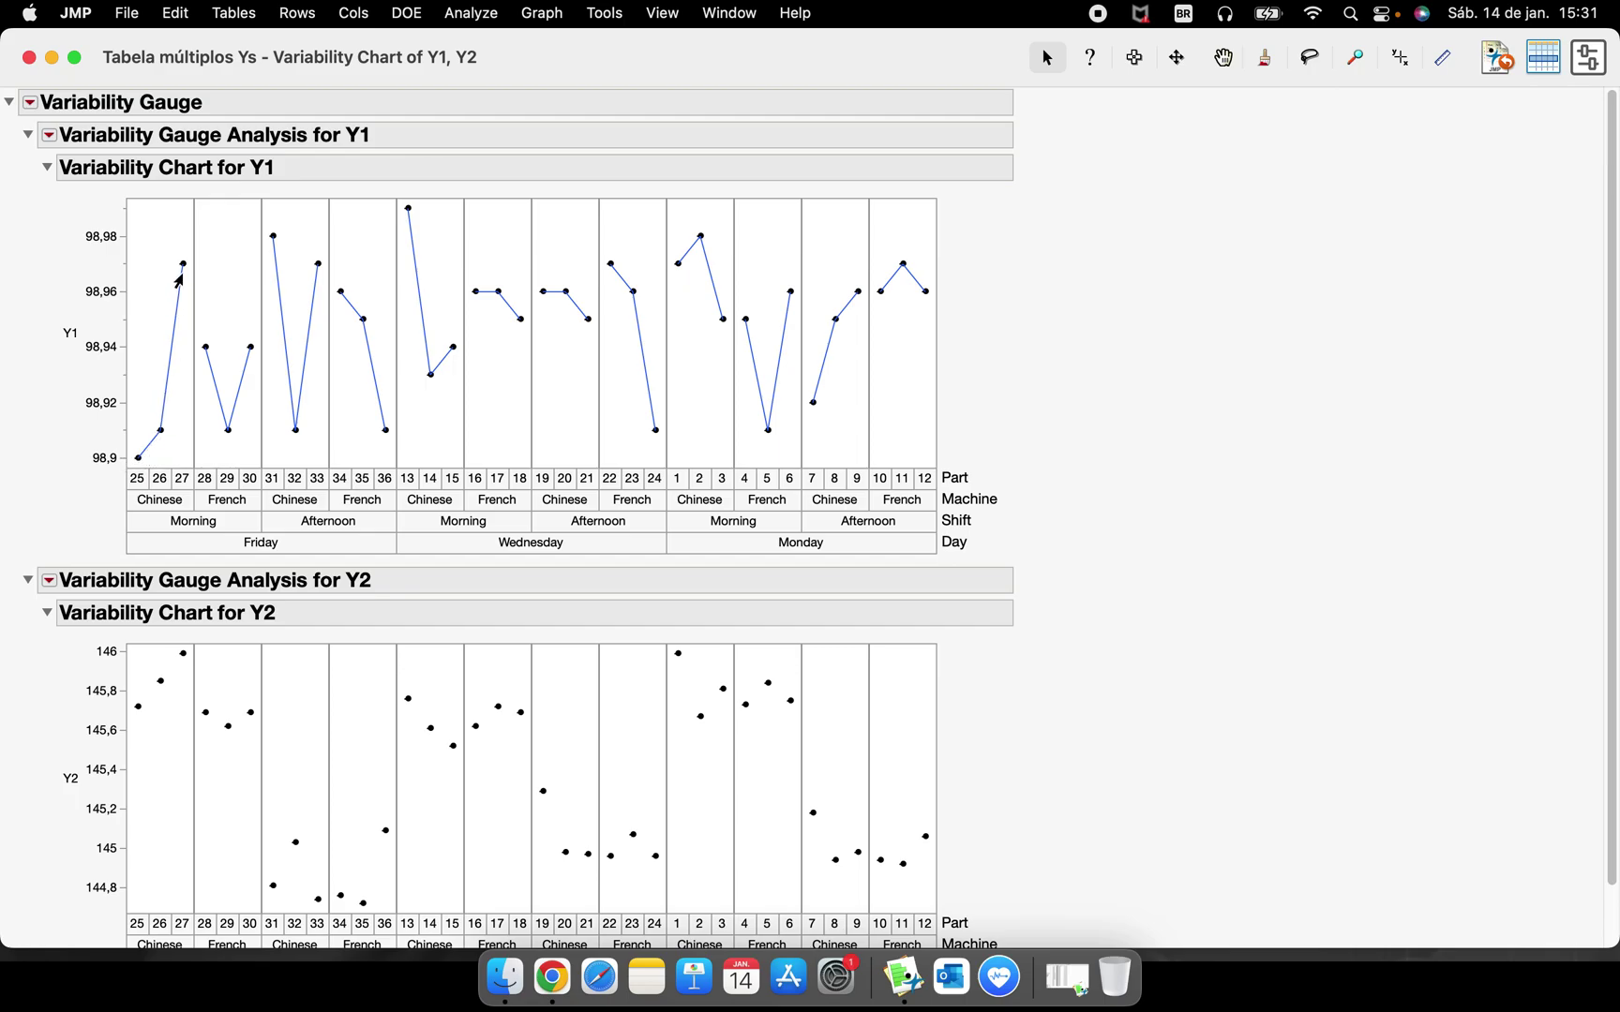
pyautogui.click(116, 504)
pyautogui.moveTo(116, 504)
pyautogui.mouseDown()
pyautogui.moveTo(122, 551)
pyautogui.moveTo(190, 572)
pyautogui.moveTo(369, 574)
pyautogui.moveTo(394, 542)
pyautogui.moveTo(209, 512)
pyautogui.moveTo(187, 467)
pyautogui.moveTo(137, 466)
pyautogui.moveTo(122, 506)
pyautogui.mouseUp()
pyautogui.moveTo(983, 470); pyautogui.dragTo(979, 466)
pyautogui.click(48, 137)
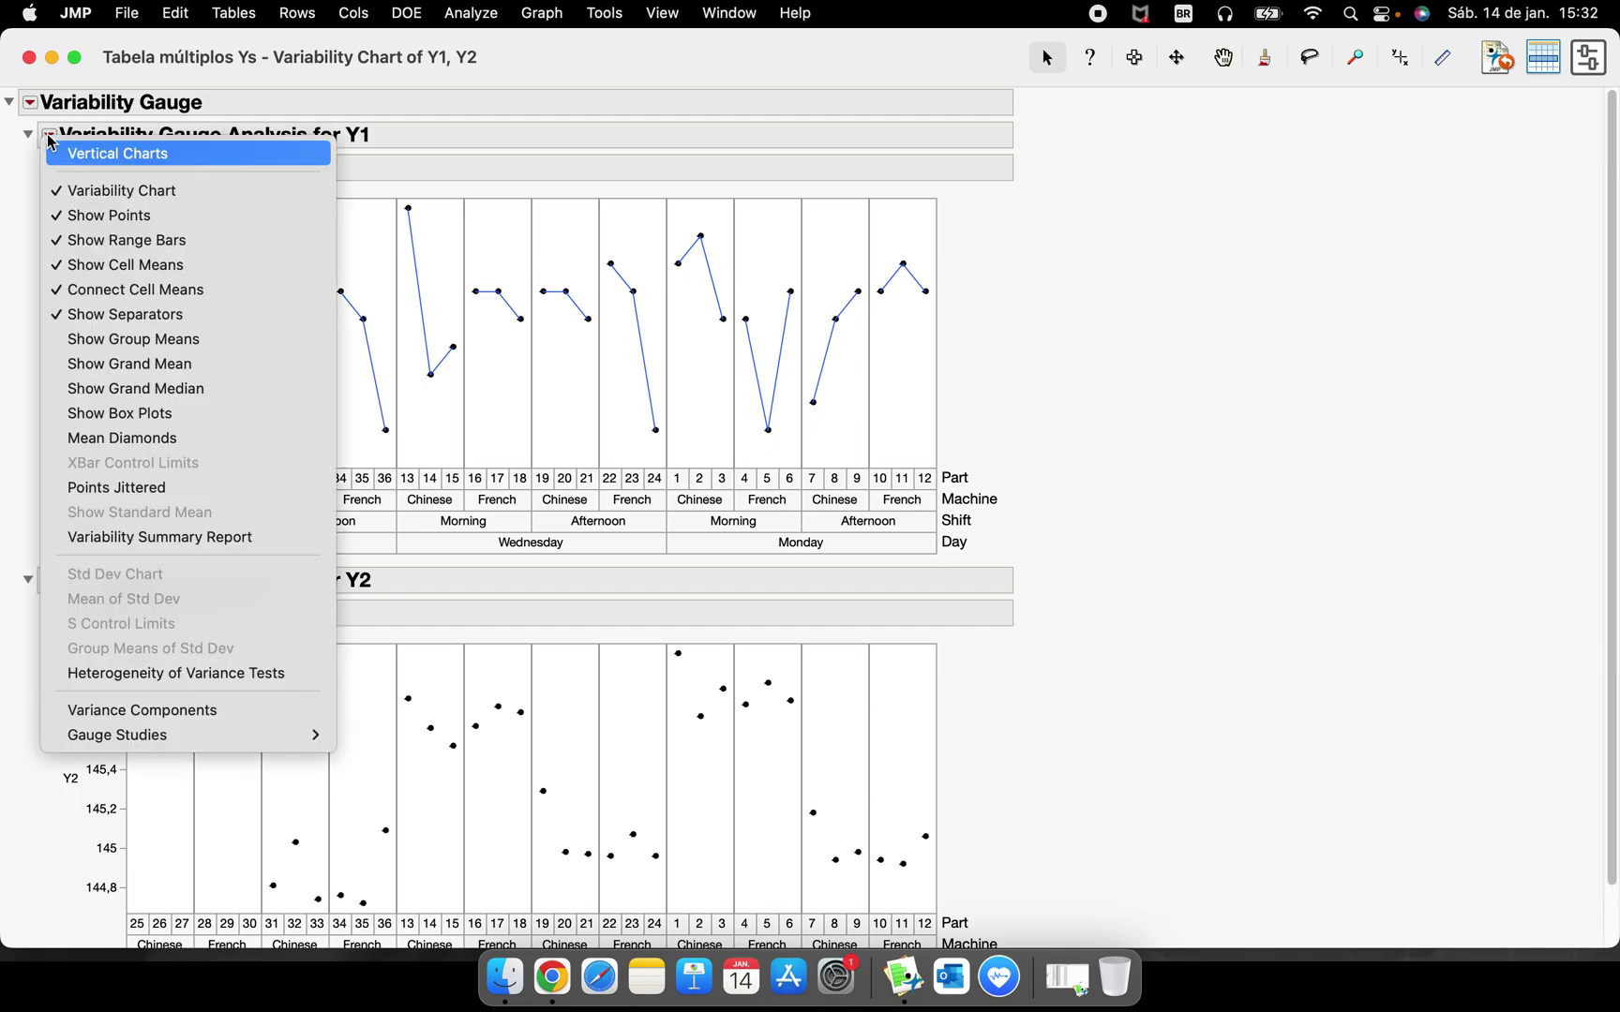
pyautogui.click(99, 296)
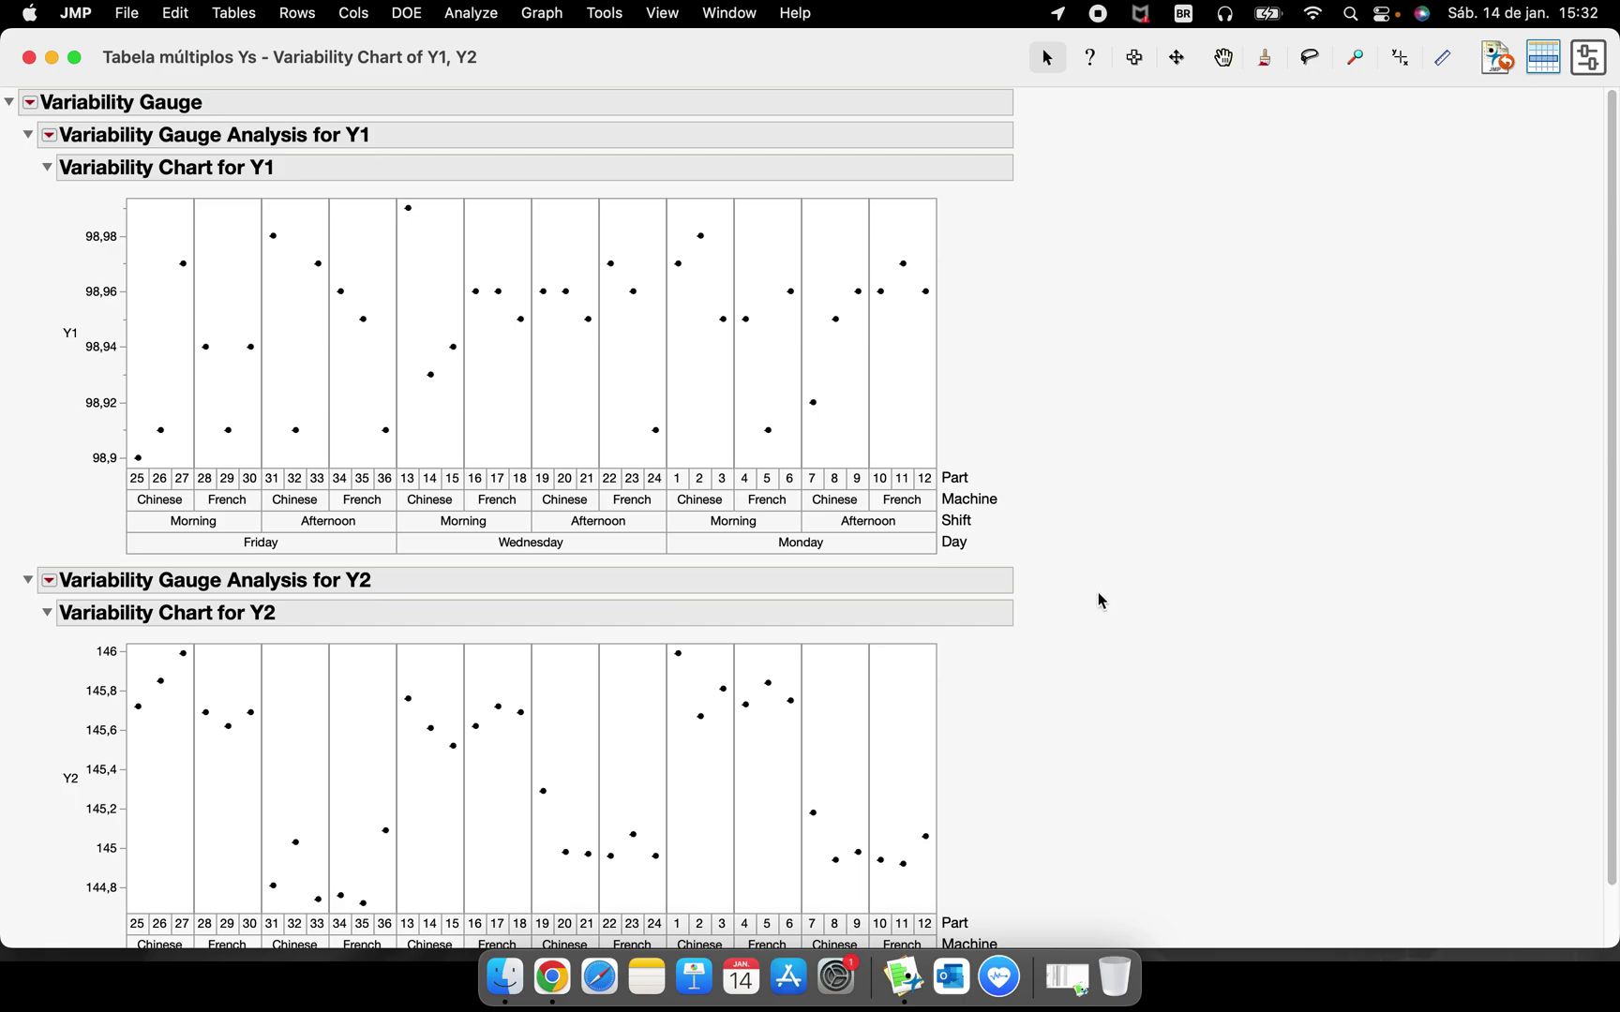
# Connect the cell means in both the Y1 and Y2 variability charts and shrink both charts to fit the window.
pyautogui.click(50, 135)
pyautogui.click(132, 286)
pyautogui.click(1110, 347)
pyautogui.click(1113, 826)
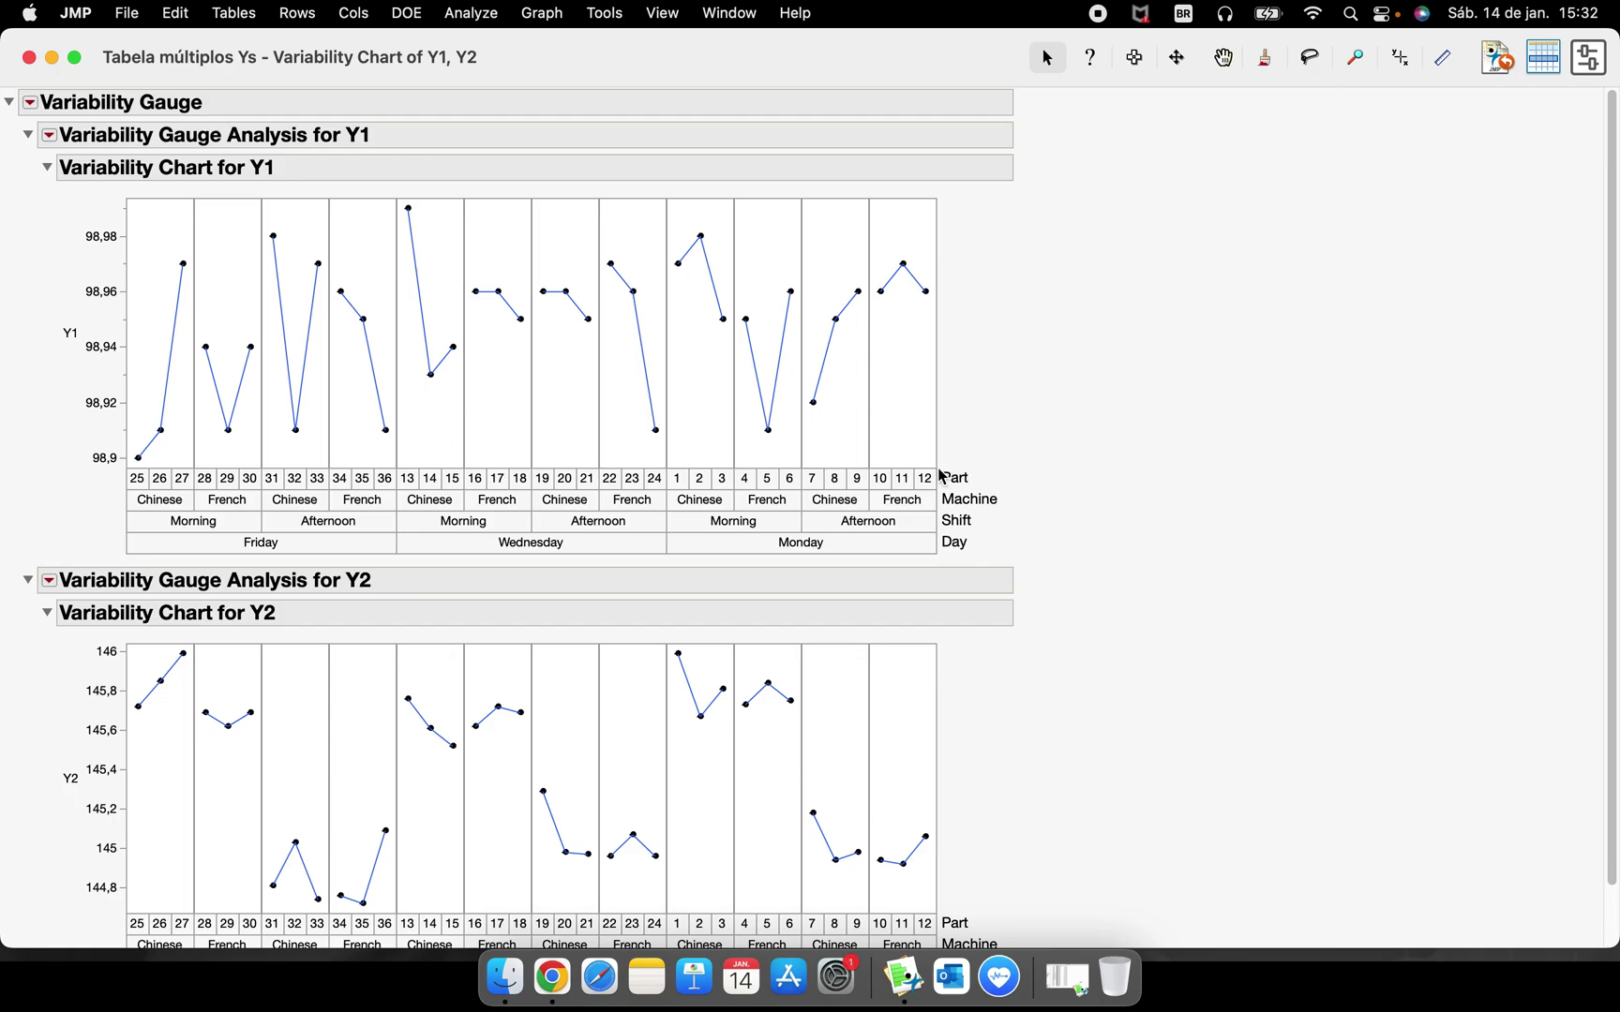
pyautogui.moveTo(933, 464); pyautogui.dragTo(757, 415)
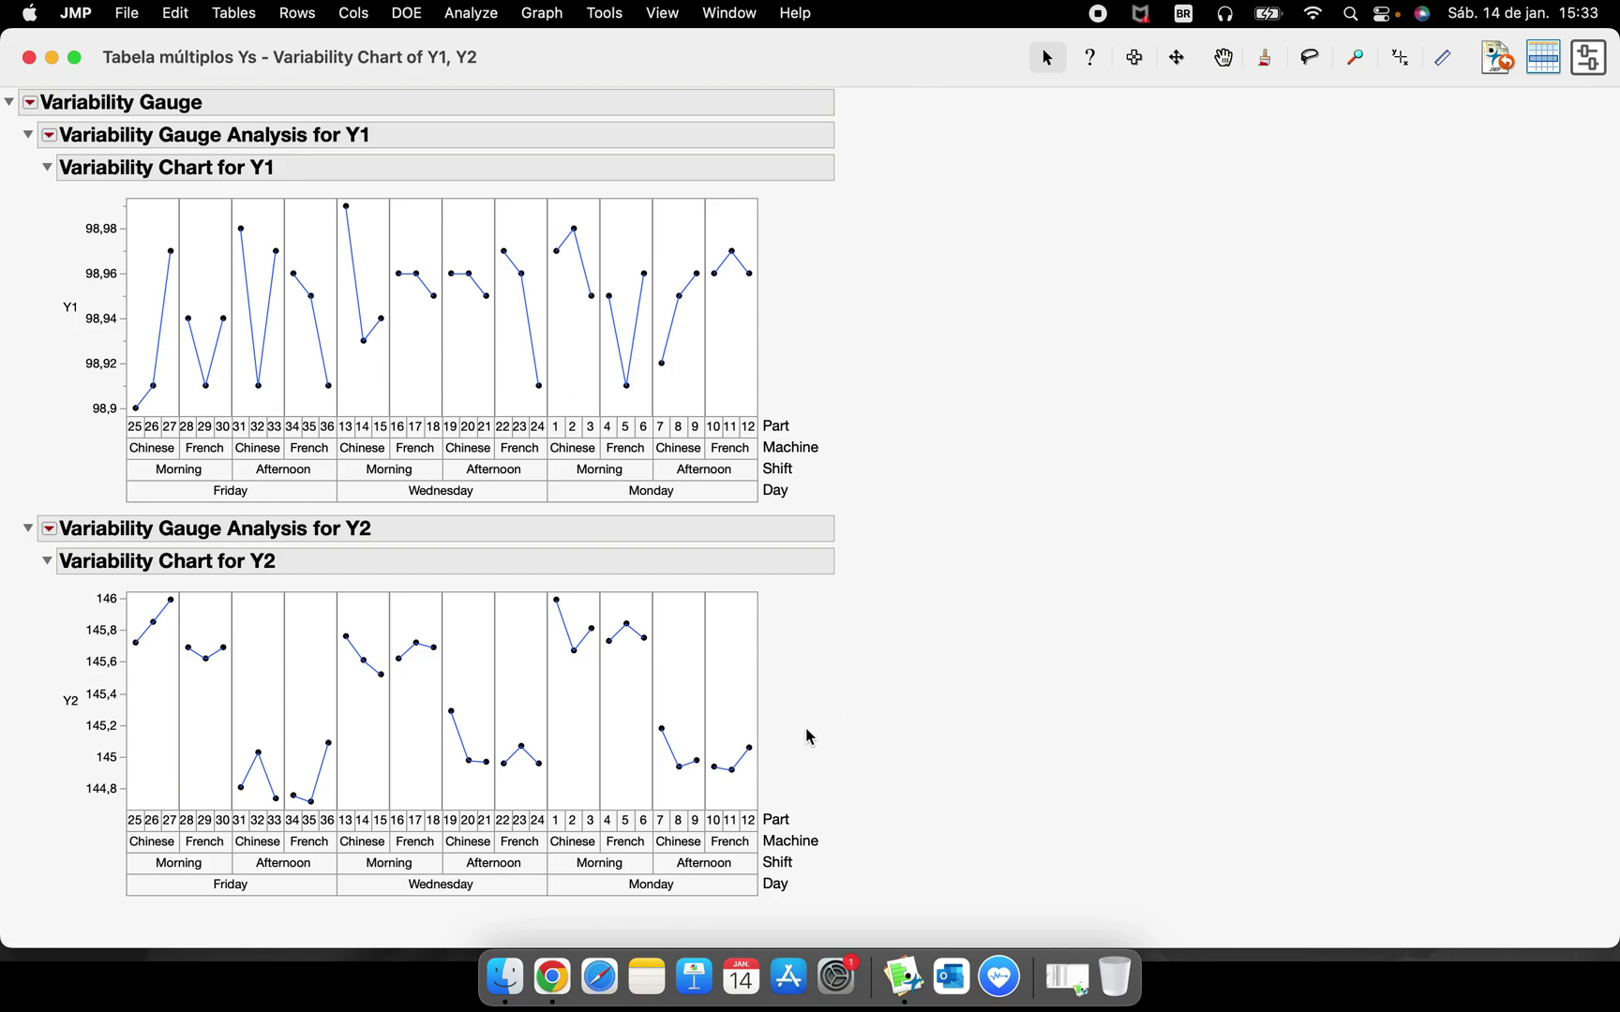
pyautogui.moveTo(792, 712)
pyautogui.mouseDown()
pyautogui.moveTo(635, 762)
pyautogui.moveTo(792, 727)
pyautogui.mouseUp()
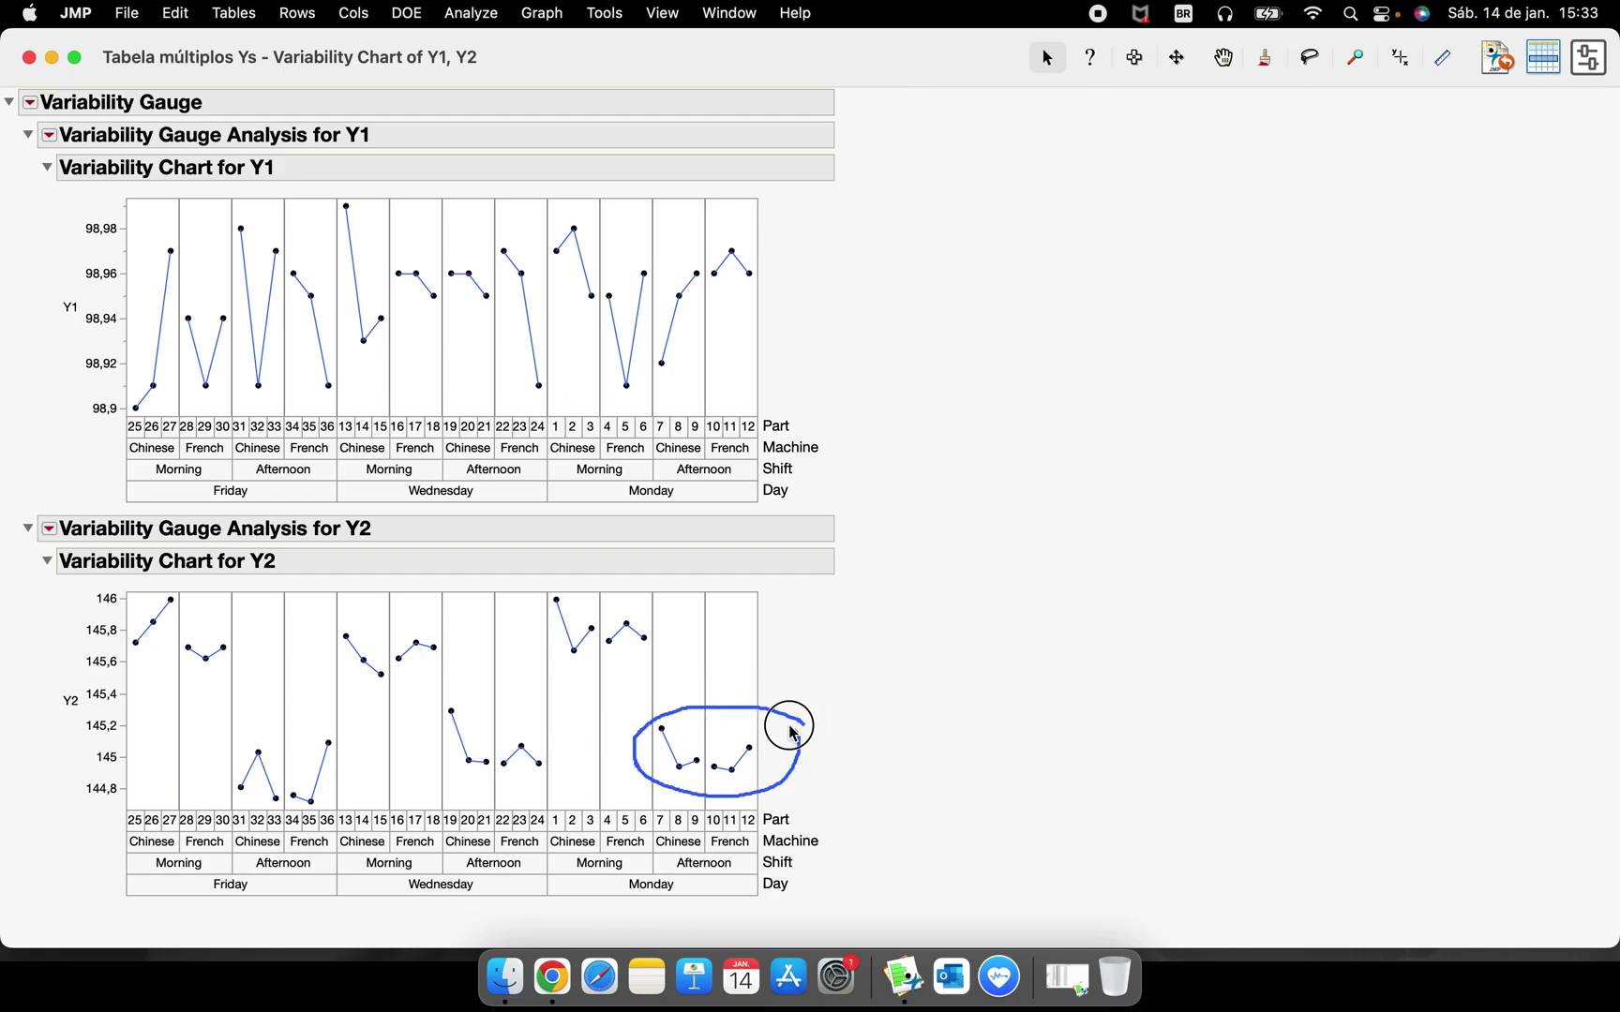
pyautogui.moveTo(830, 861)
pyautogui.mouseDown()
pyautogui.moveTo(745, 856)
pyautogui.moveTo(770, 876)
pyautogui.mouseUp()
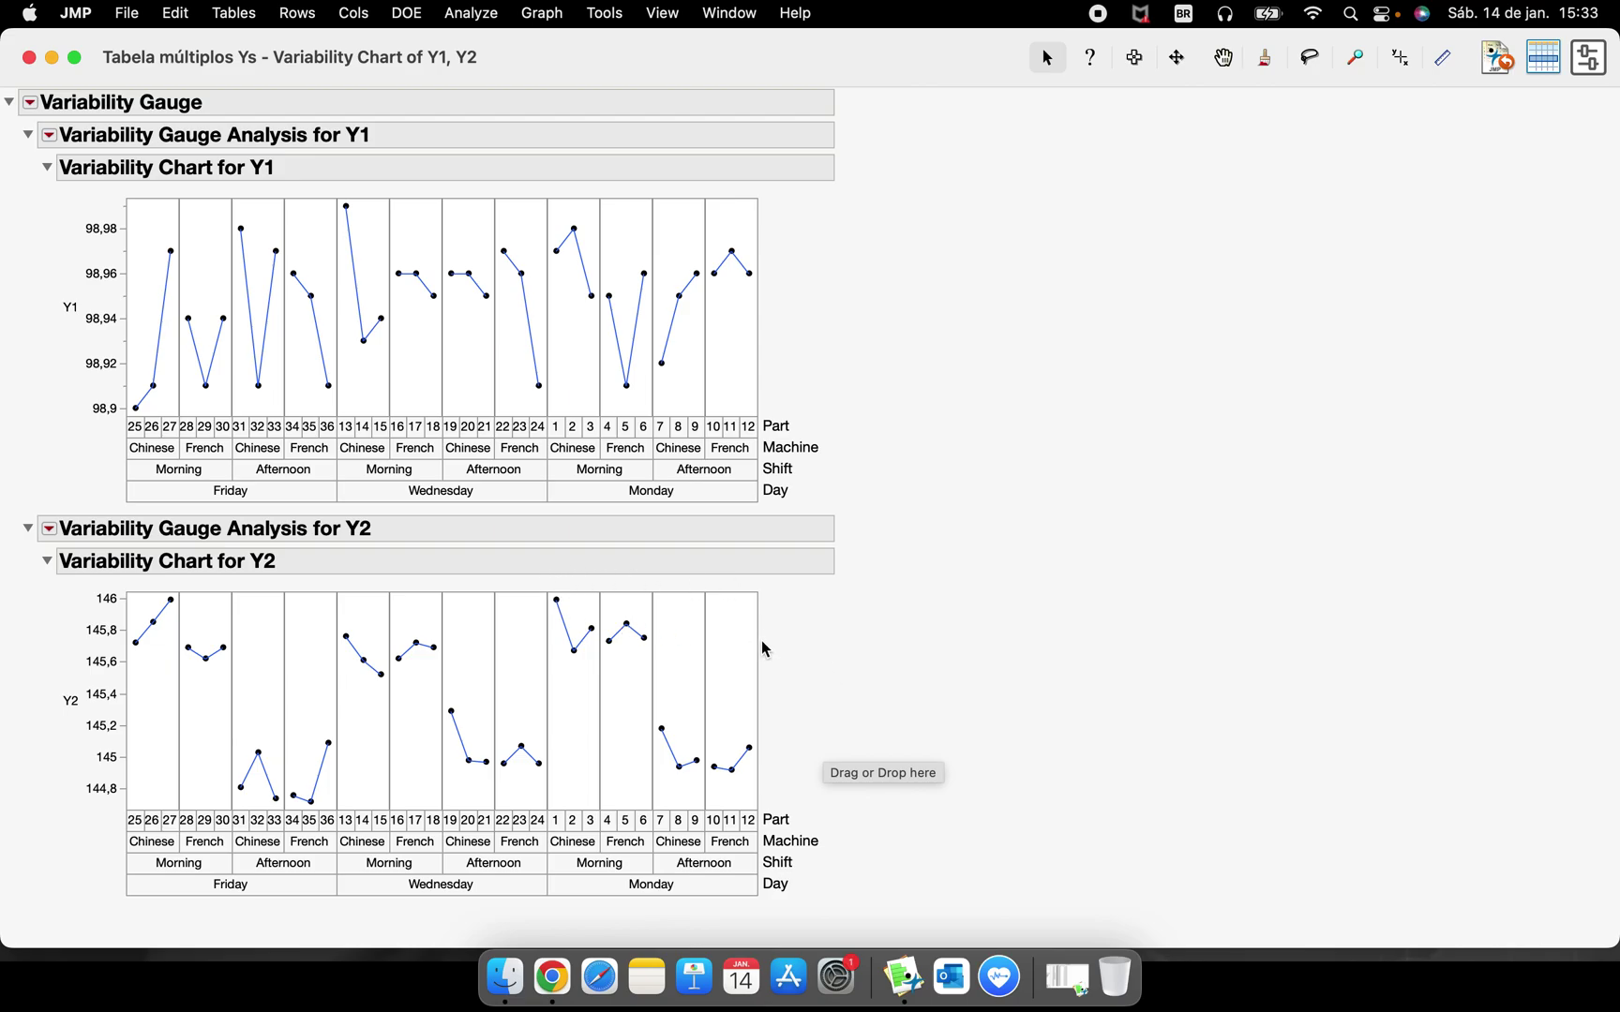
pyautogui.moveTo(787, 619); pyautogui.dragTo(659, 616)
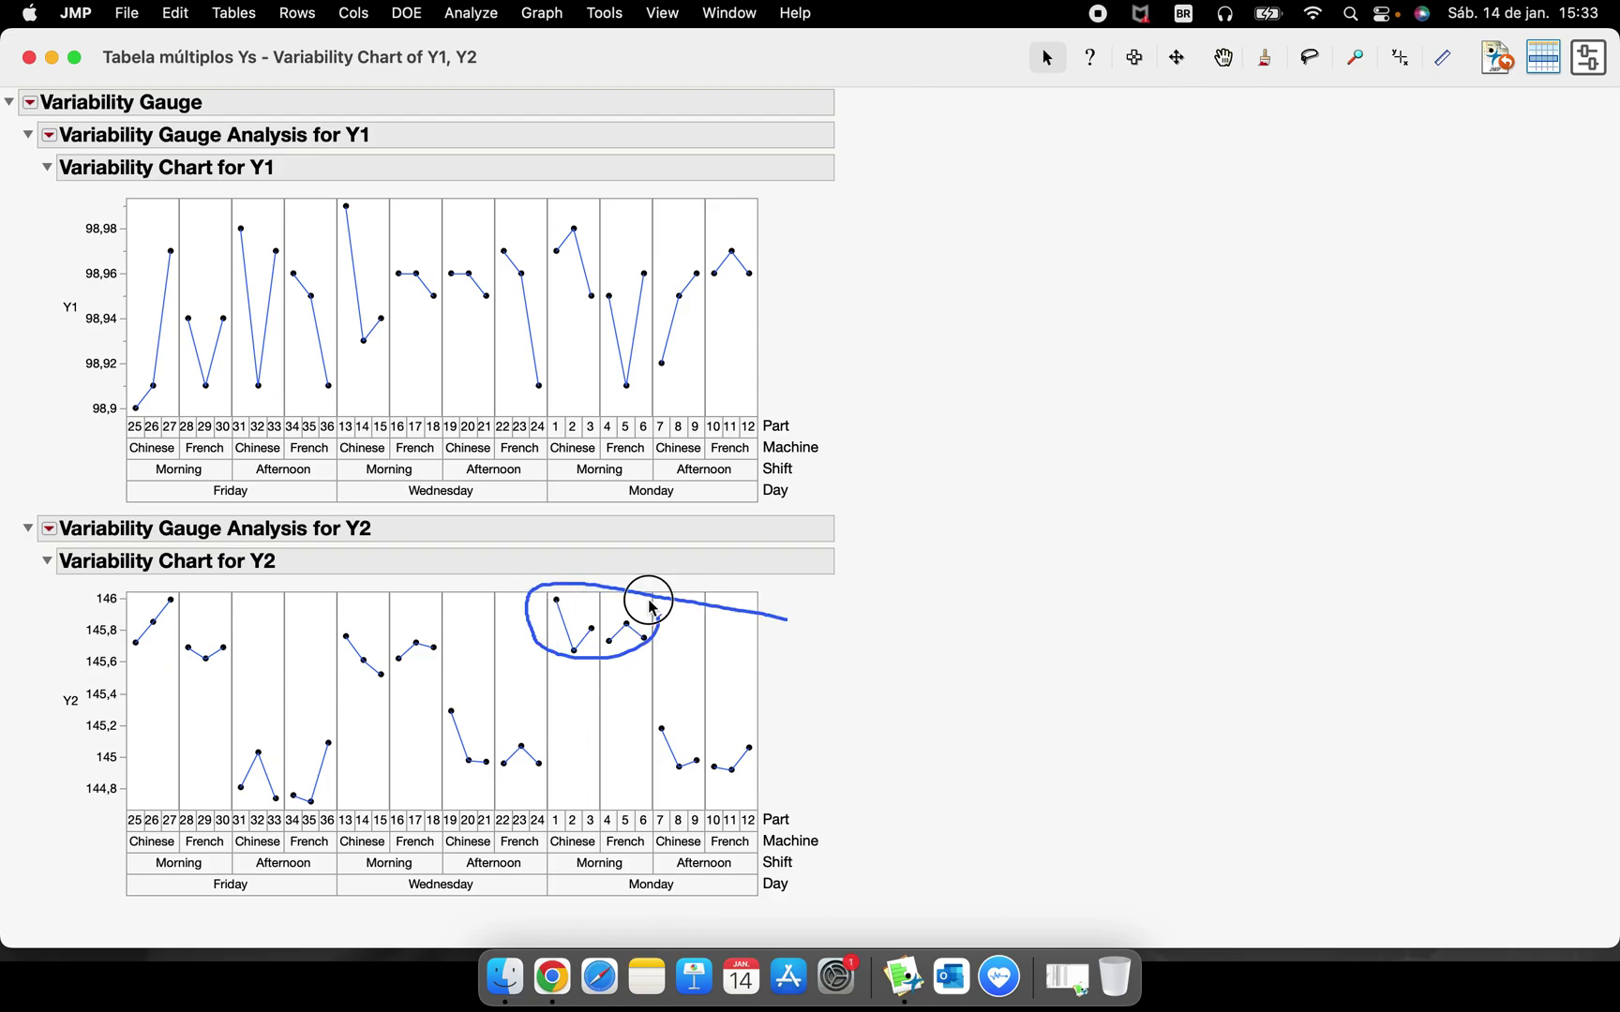
pyautogui.moveTo(801, 729)
pyautogui.mouseDown()
pyautogui.moveTo(653, 706)
pyautogui.moveTo(661, 781)
pyautogui.moveTo(777, 789)
pyautogui.moveTo(766, 723)
pyautogui.mouseUp()
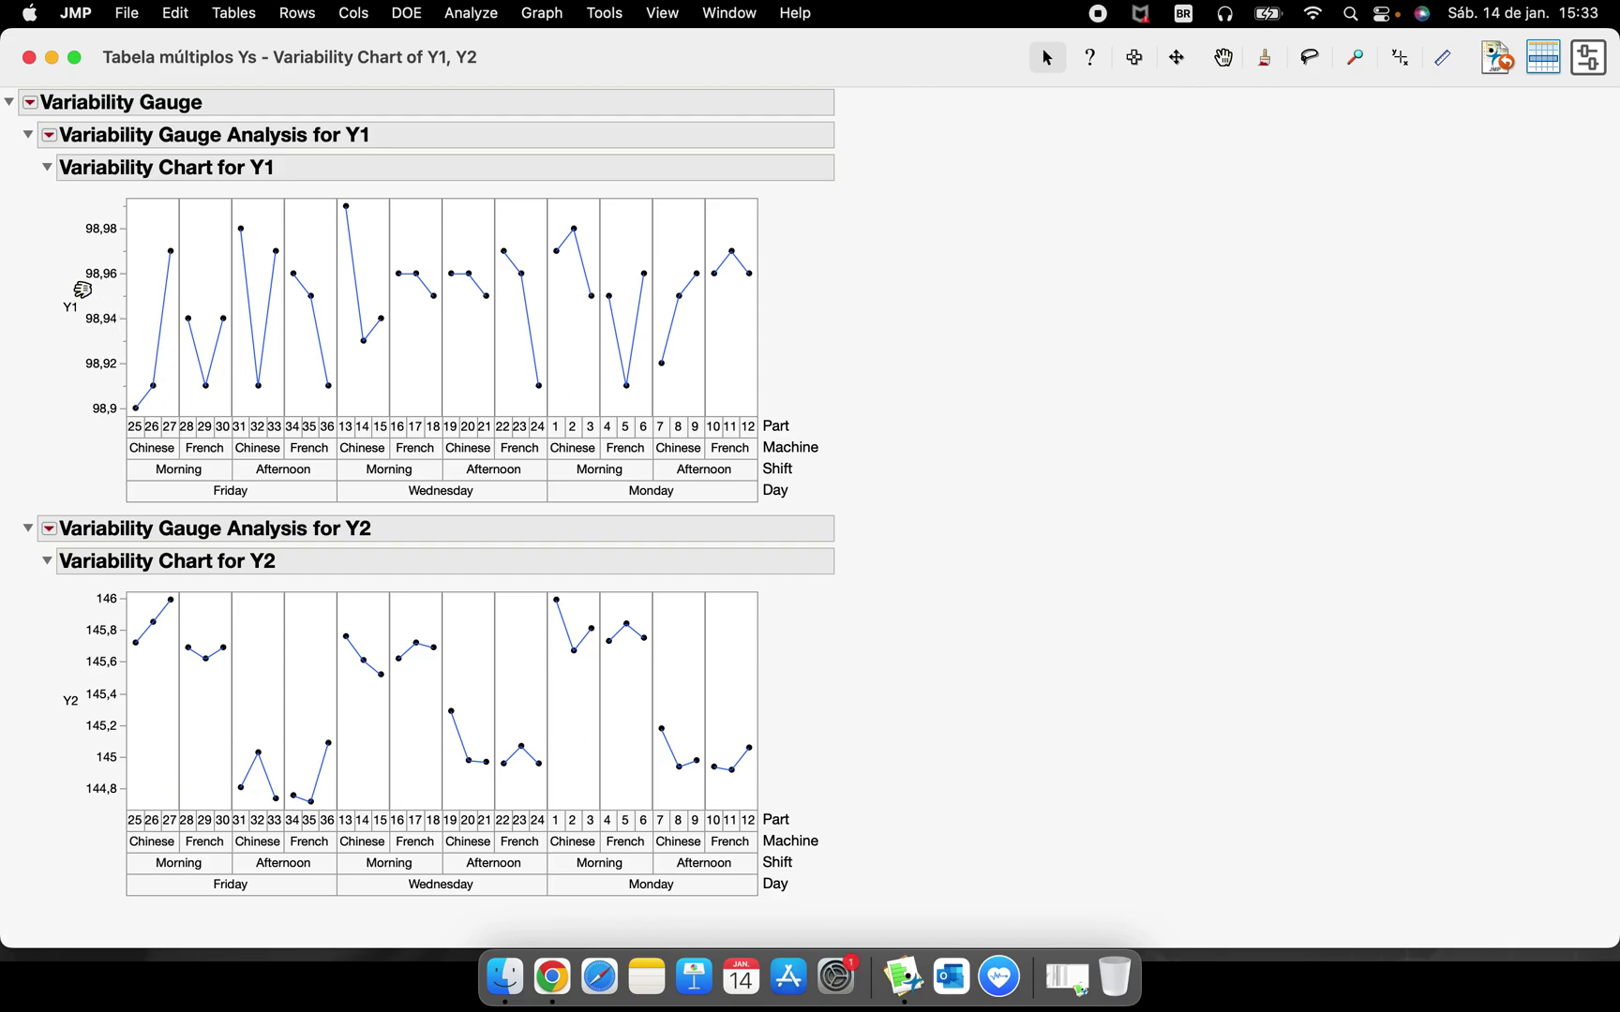
# Show the group means for Day, Shift and Machine on the Y1 variability chart.
pyautogui.click(49, 139)
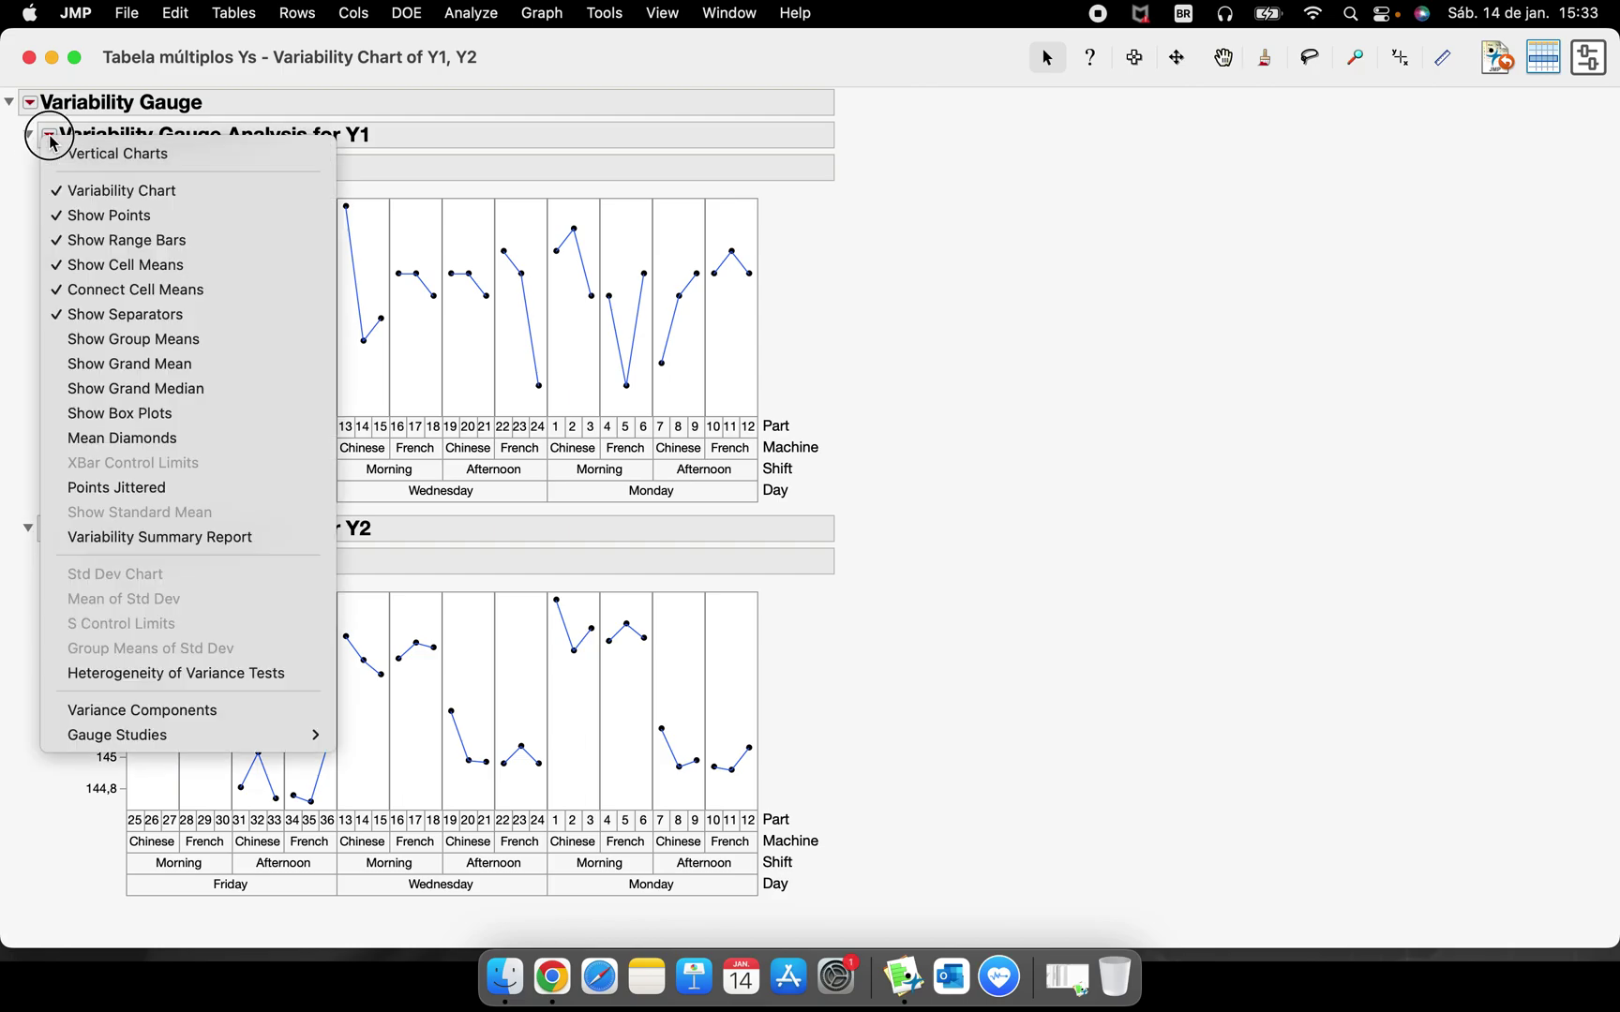
pyautogui.click(270, 342)
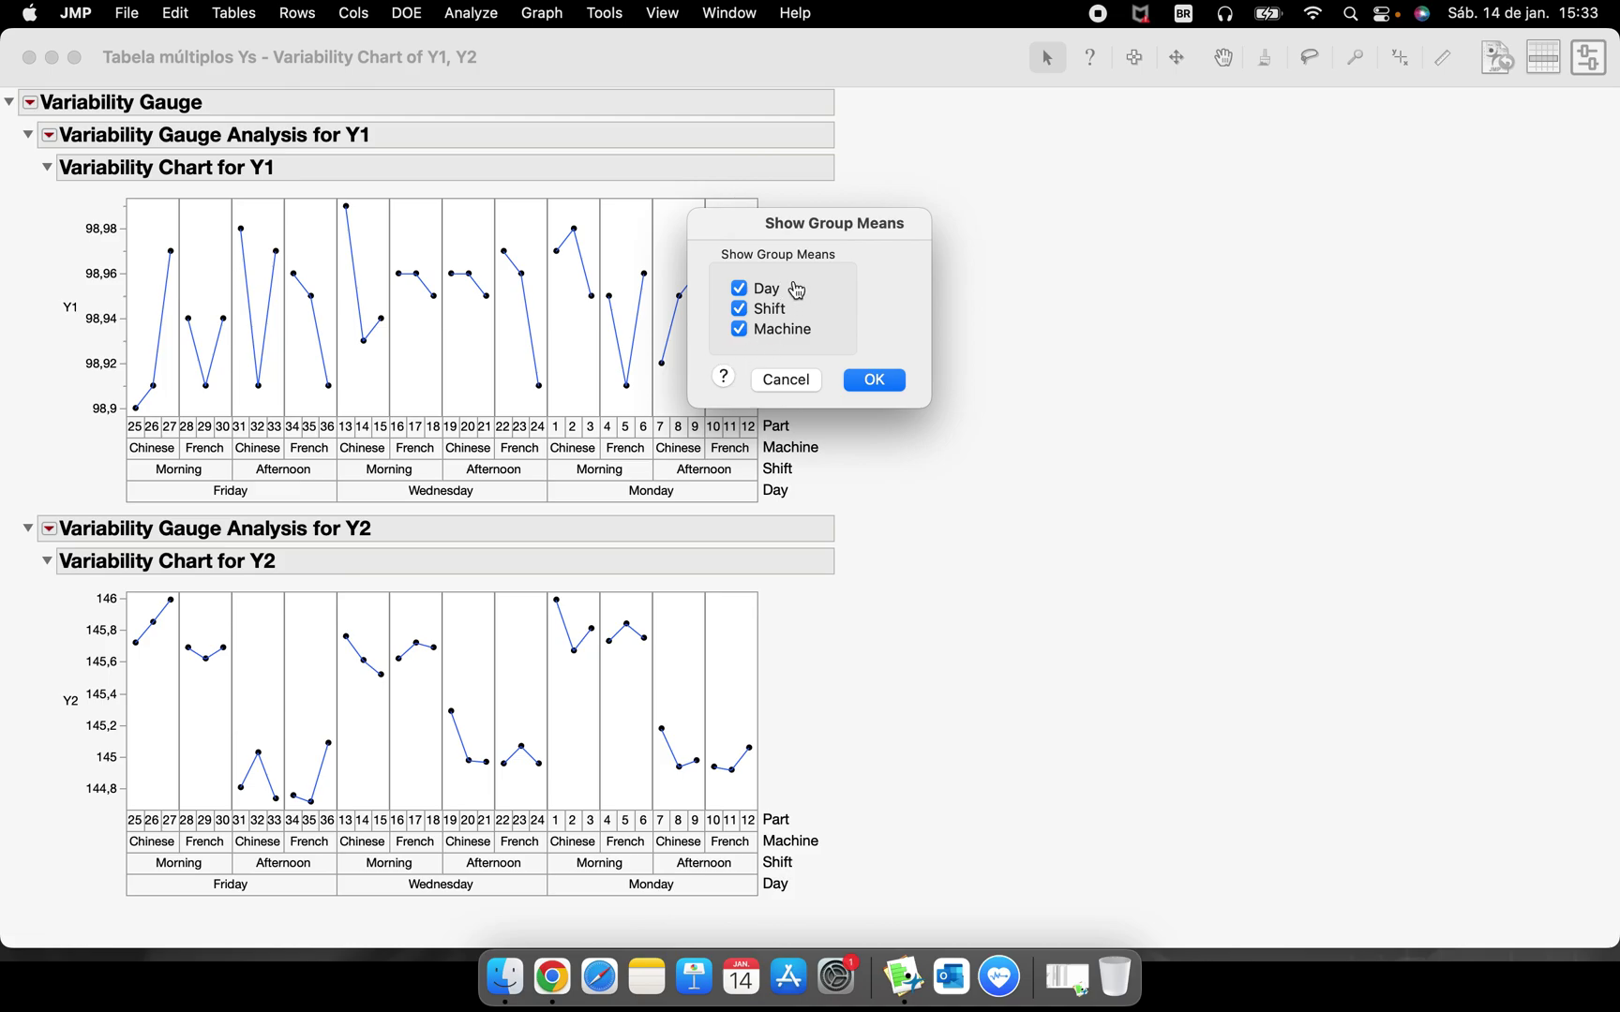
pyautogui.moveTo(754, 234); pyautogui.dragTo(959, 274)
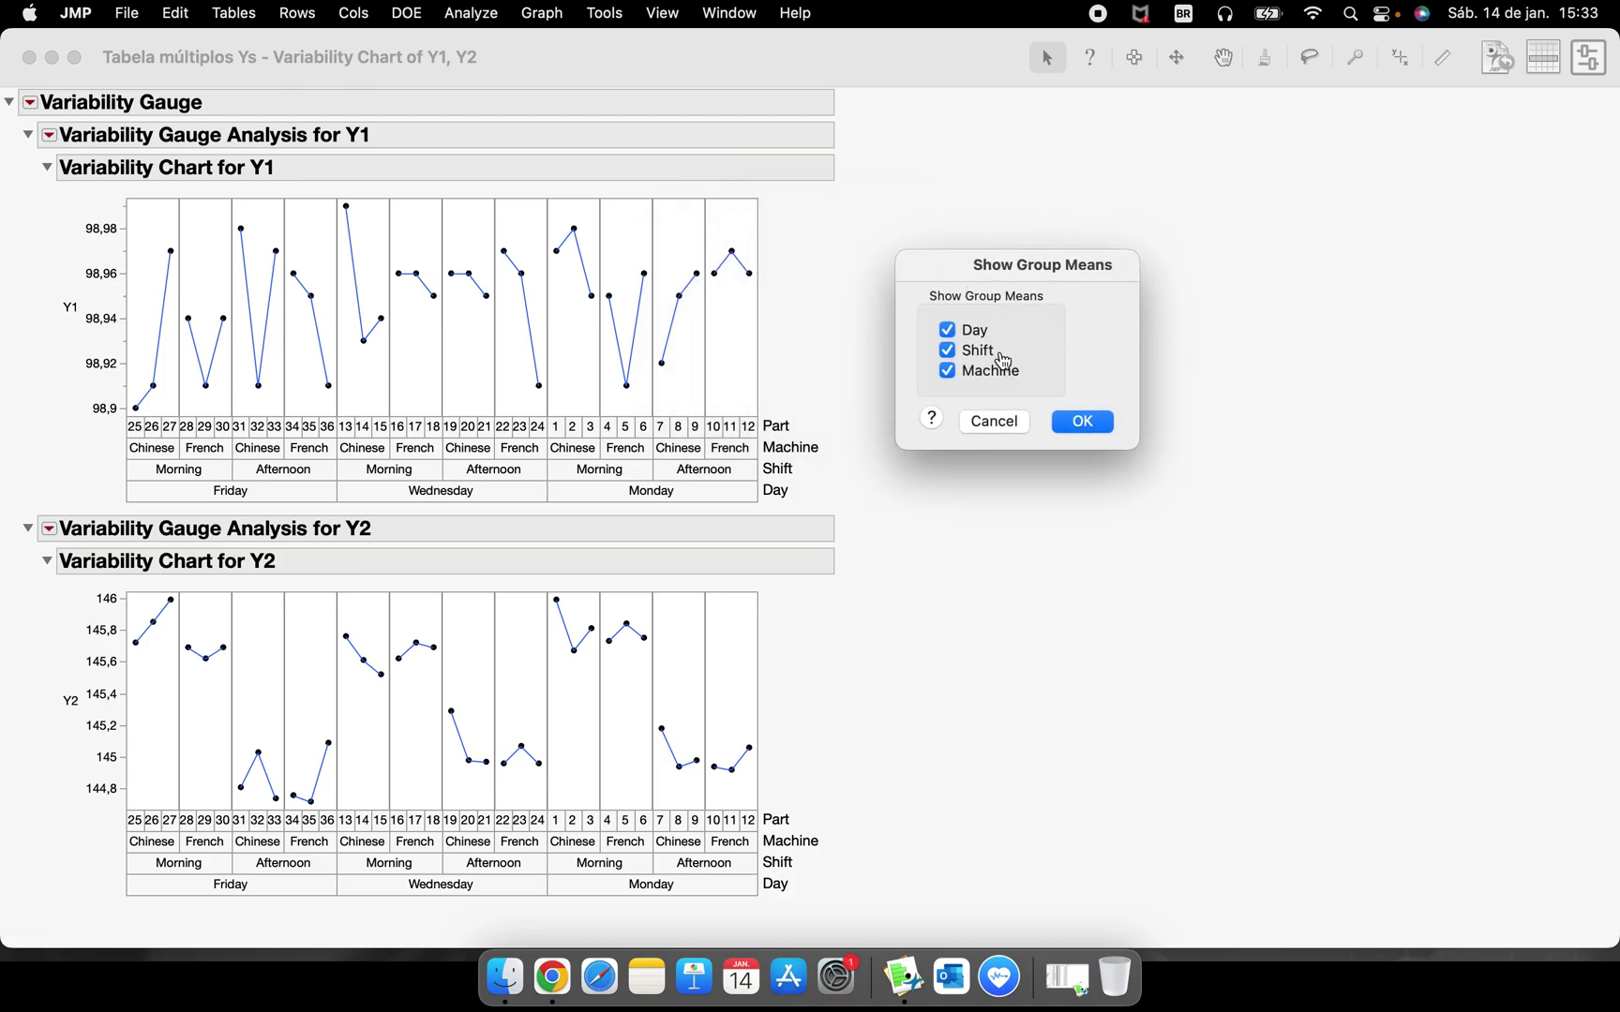
pyautogui.moveTo(1056, 315)
pyautogui.mouseDown()
pyautogui.moveTo(999, 297)
pyautogui.moveTo(915, 324)
pyautogui.moveTo(959, 400)
pyautogui.moveTo(1057, 359)
pyautogui.moveTo(952, 304)
pyautogui.moveTo(904, 350)
pyautogui.moveTo(1004, 410)
pyautogui.moveTo(1043, 300)
pyautogui.moveTo(906, 338)
pyautogui.moveTo(1040, 406)
pyautogui.moveTo(929, 284)
pyautogui.moveTo(976, 410)
pyautogui.mouseUp()
pyautogui.click(1090, 422)
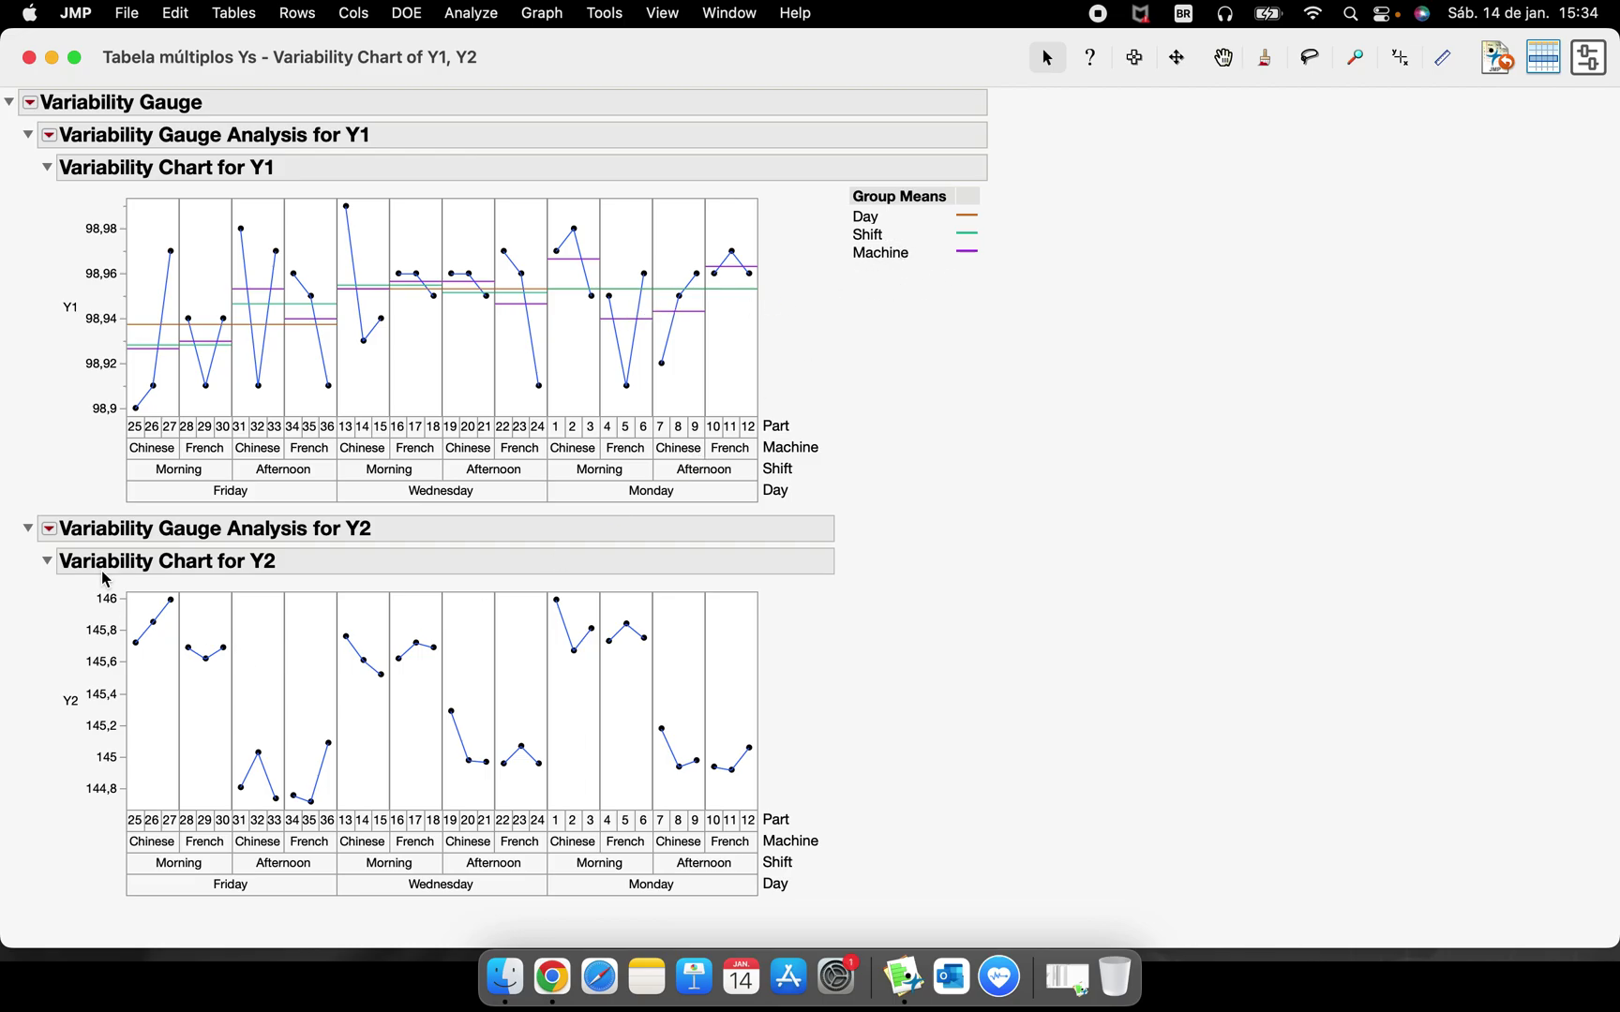
pyautogui.moveTo(930, 542)
pyautogui.mouseDown()
pyautogui.moveTo(547, 529)
pyautogui.moveTo(119, 846)
pyautogui.moveTo(947, 615)
pyautogui.mouseUp()
# Show the group means for Shift only on the Y2 variability chart, leaving out Day and Machine.
pyautogui.click(50, 531)
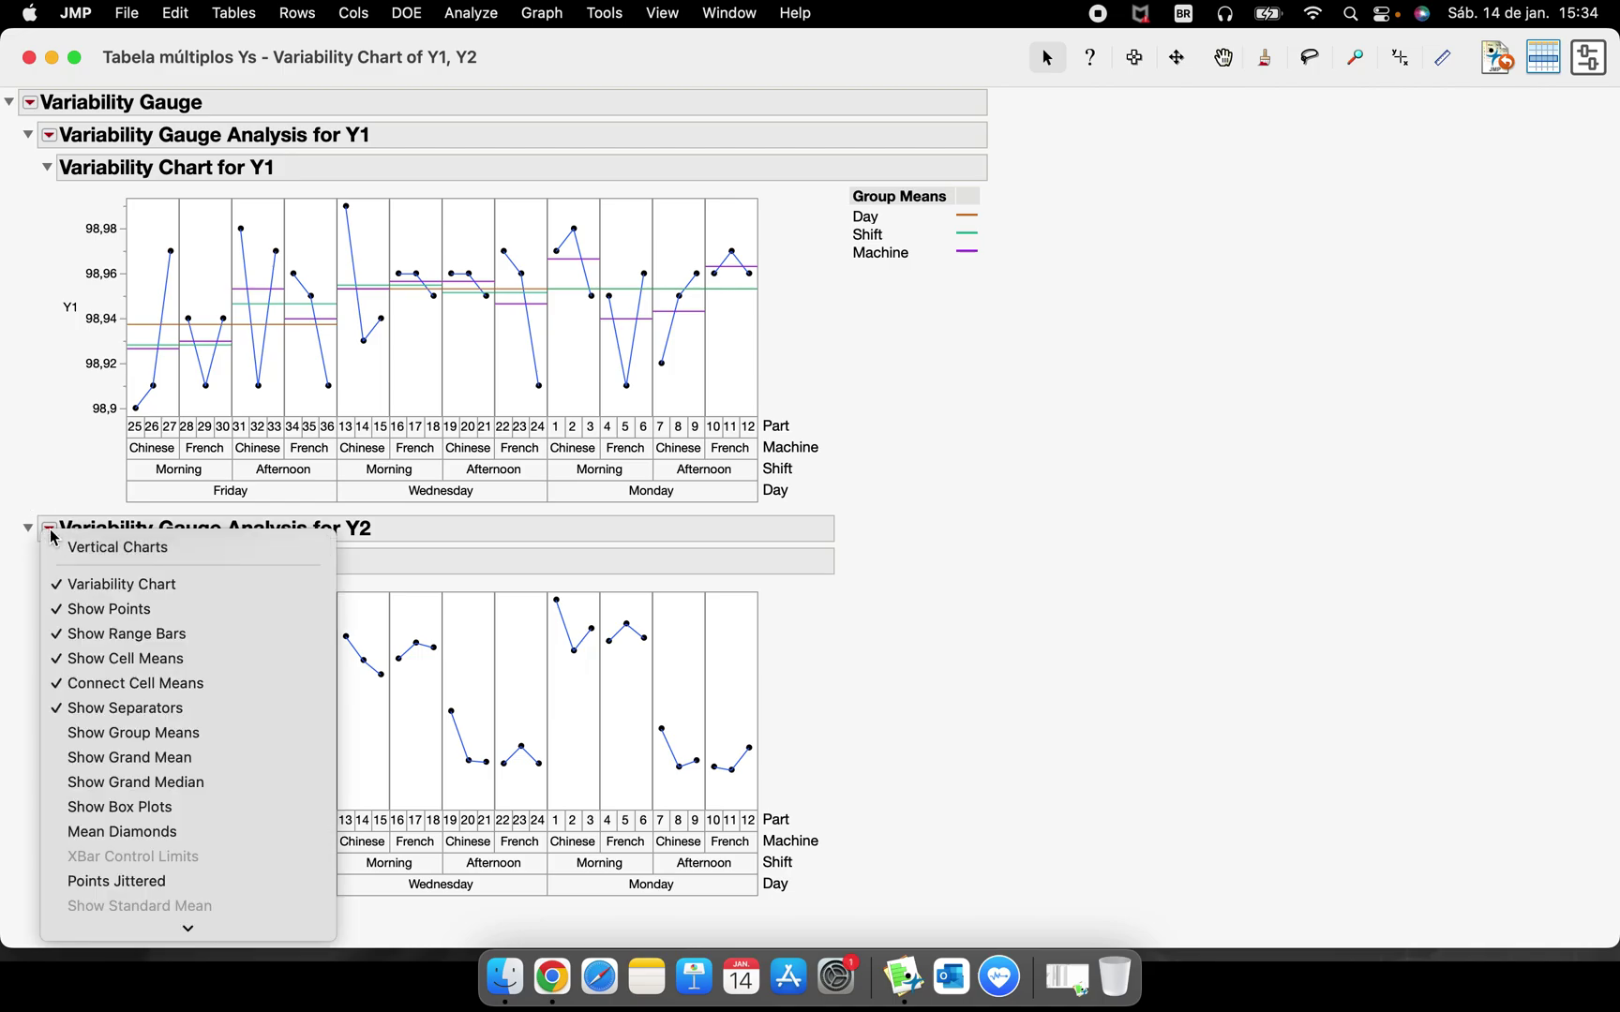
pyautogui.click(224, 736)
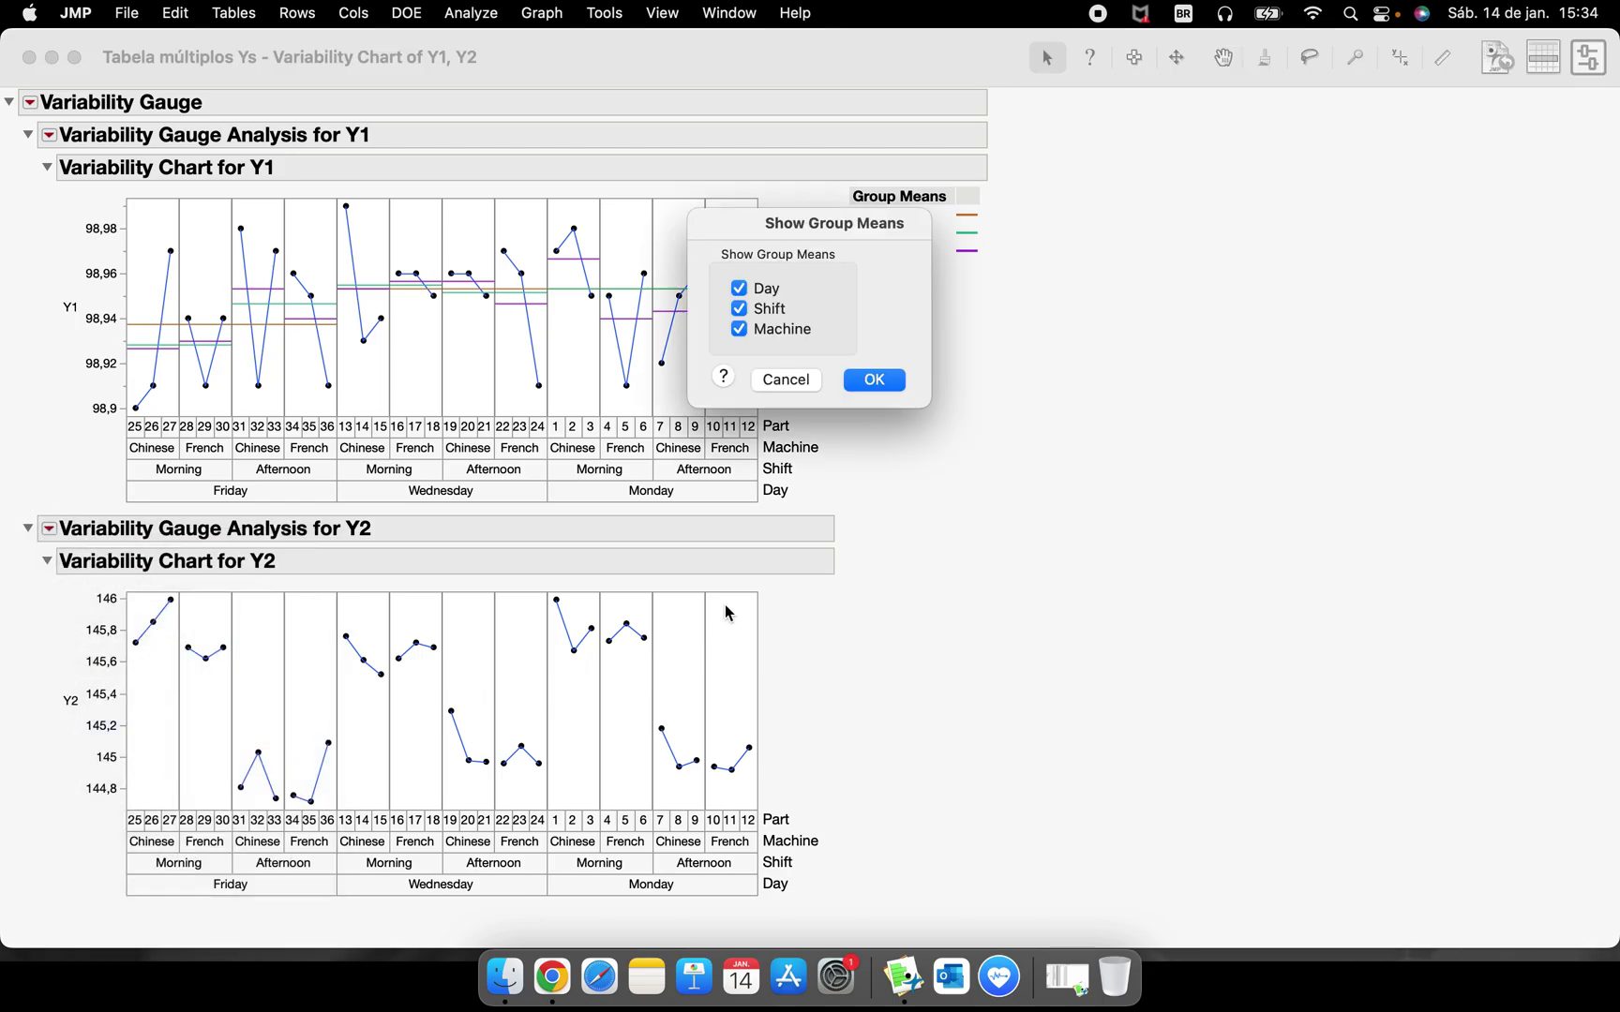
pyautogui.click(762, 290)
pyautogui.click(781, 339)
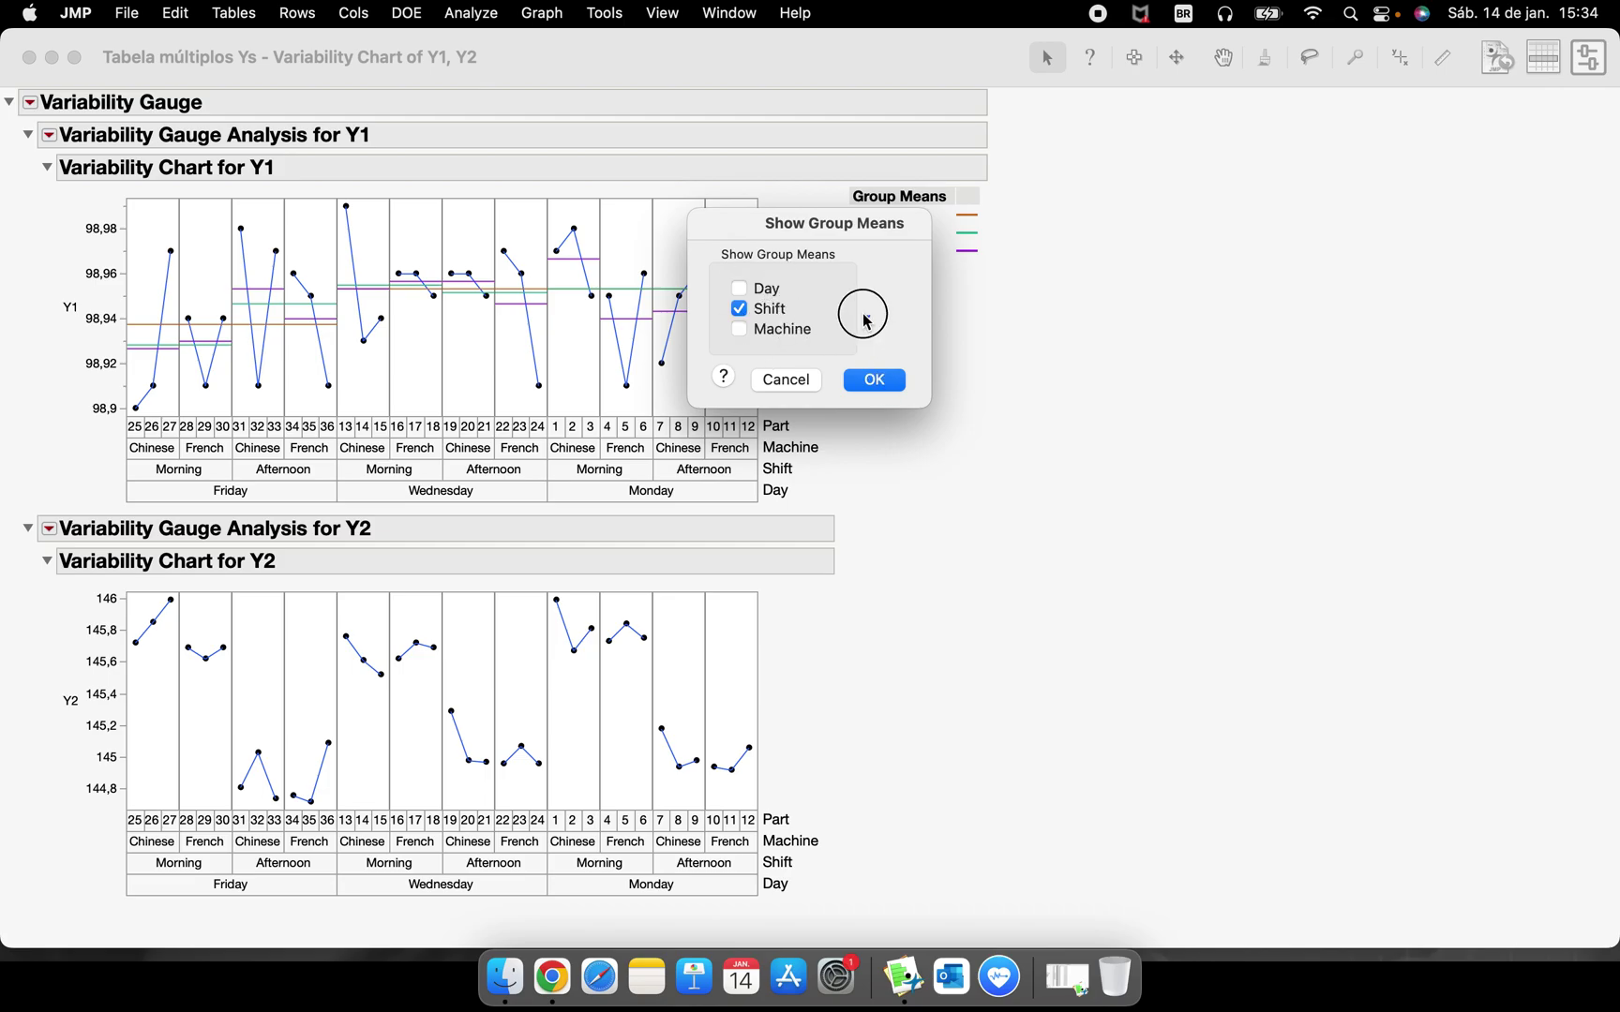
pyautogui.click(891, 383)
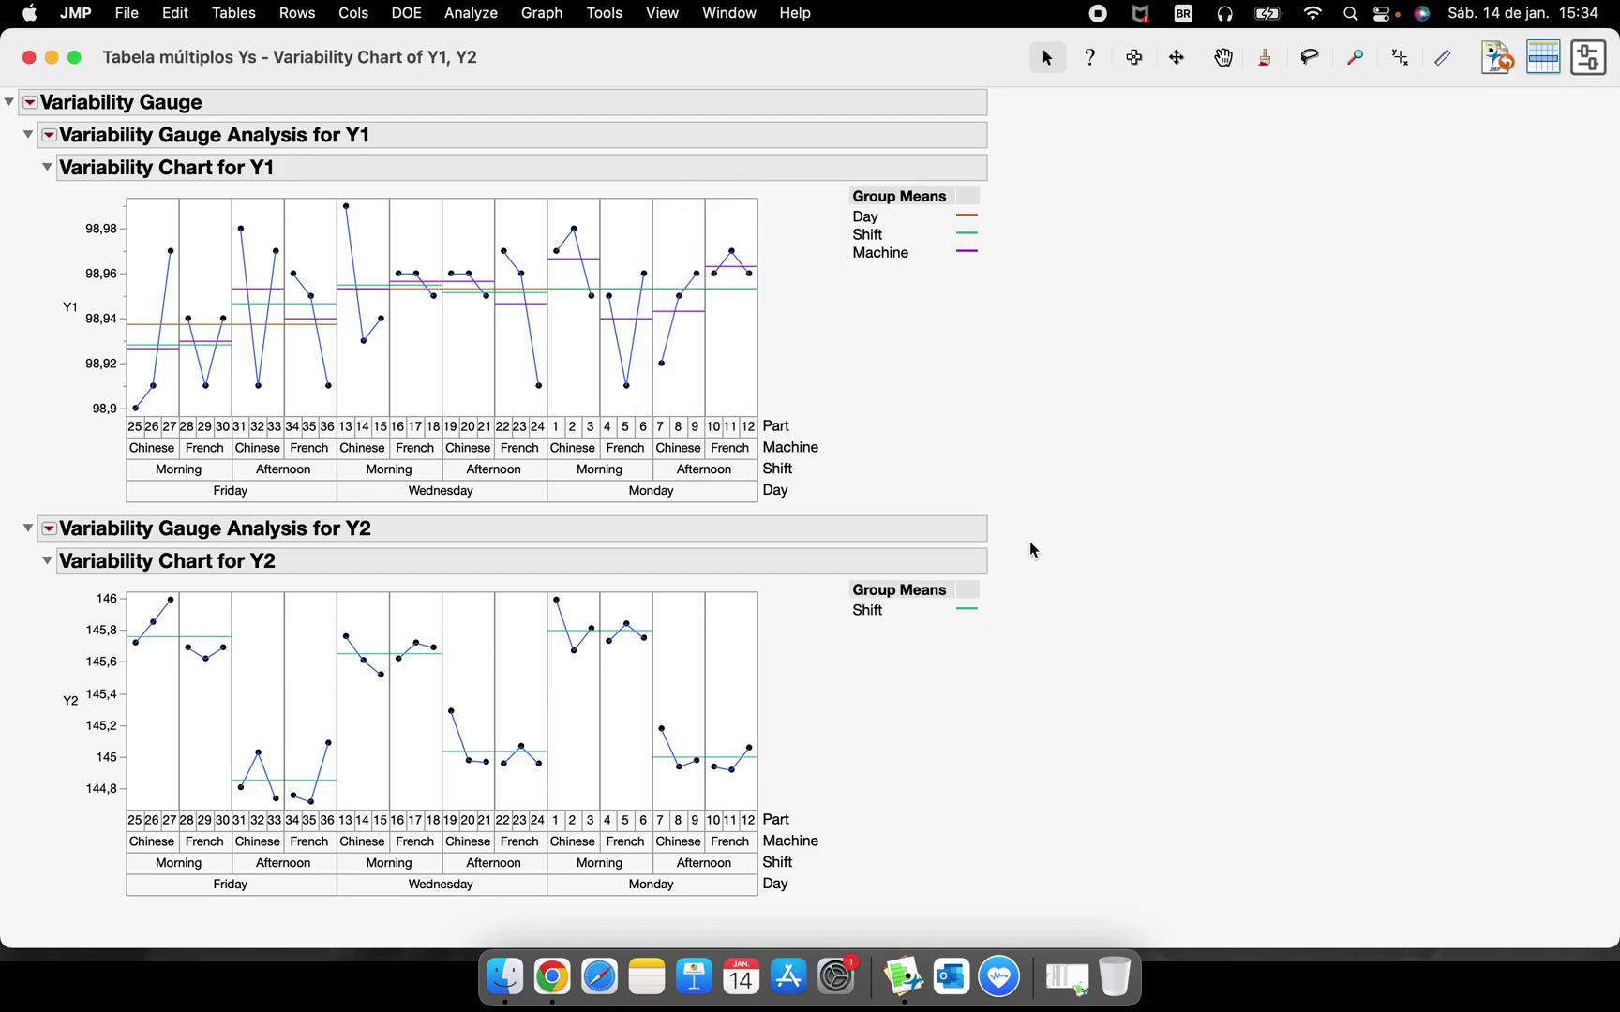
# Replace the group means on the Y1 variability chart with the grand mean line.
pyautogui.click(48, 137)
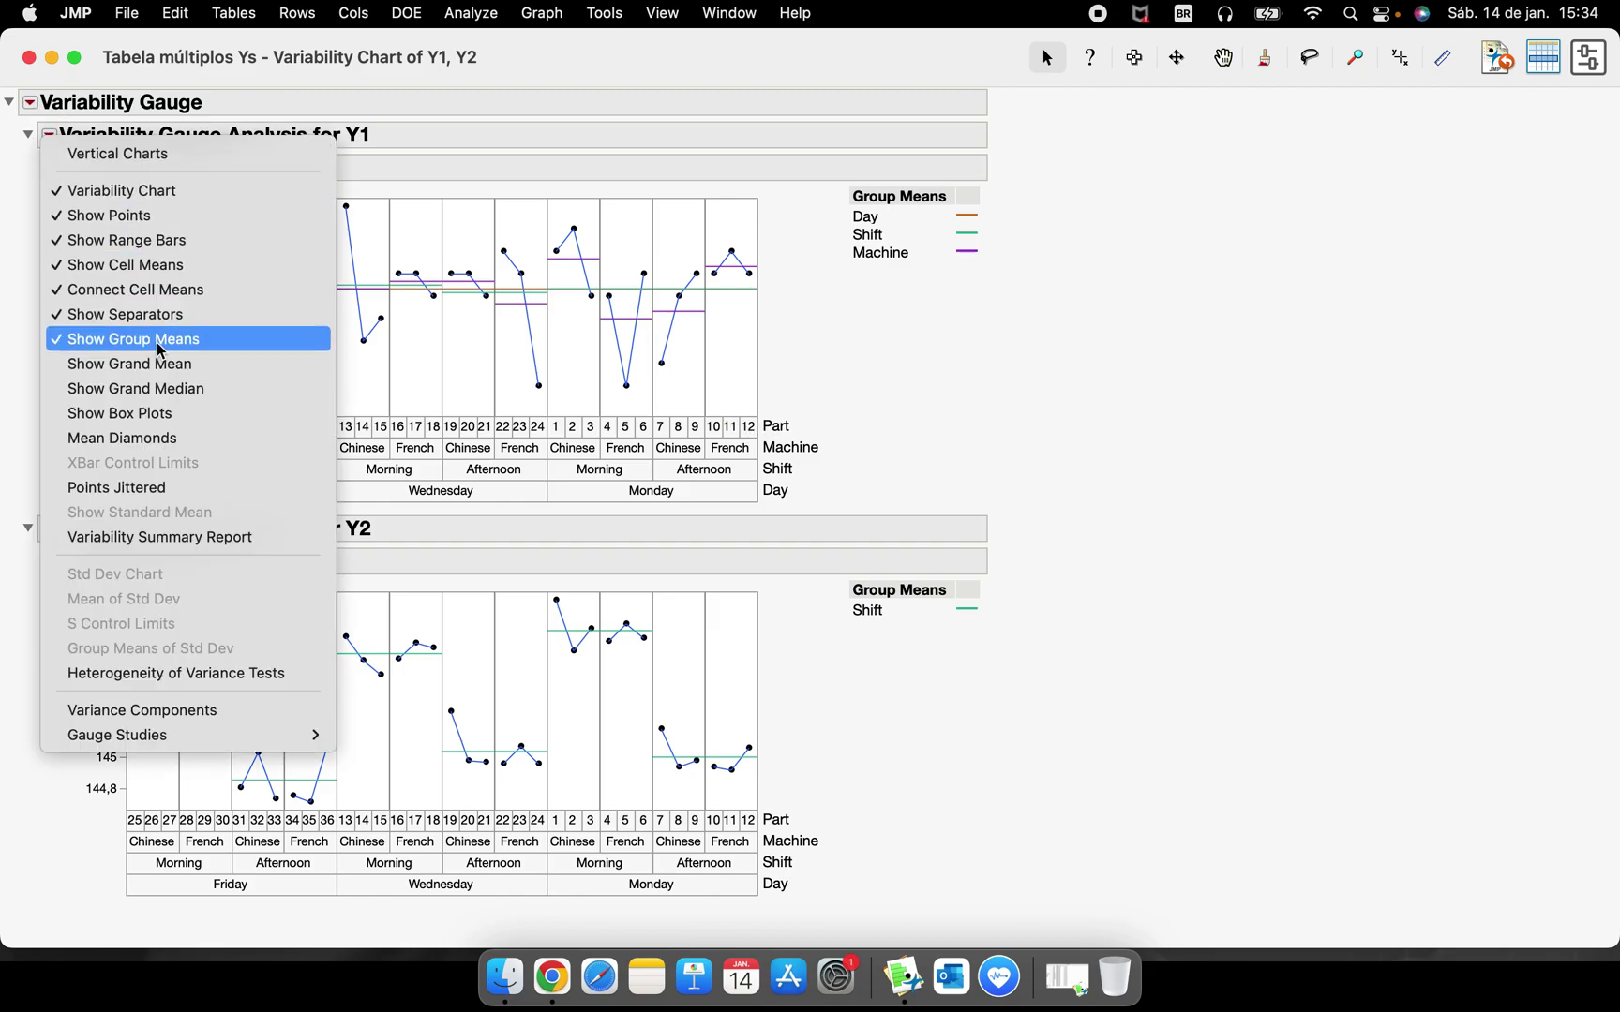
pyautogui.click(157, 350)
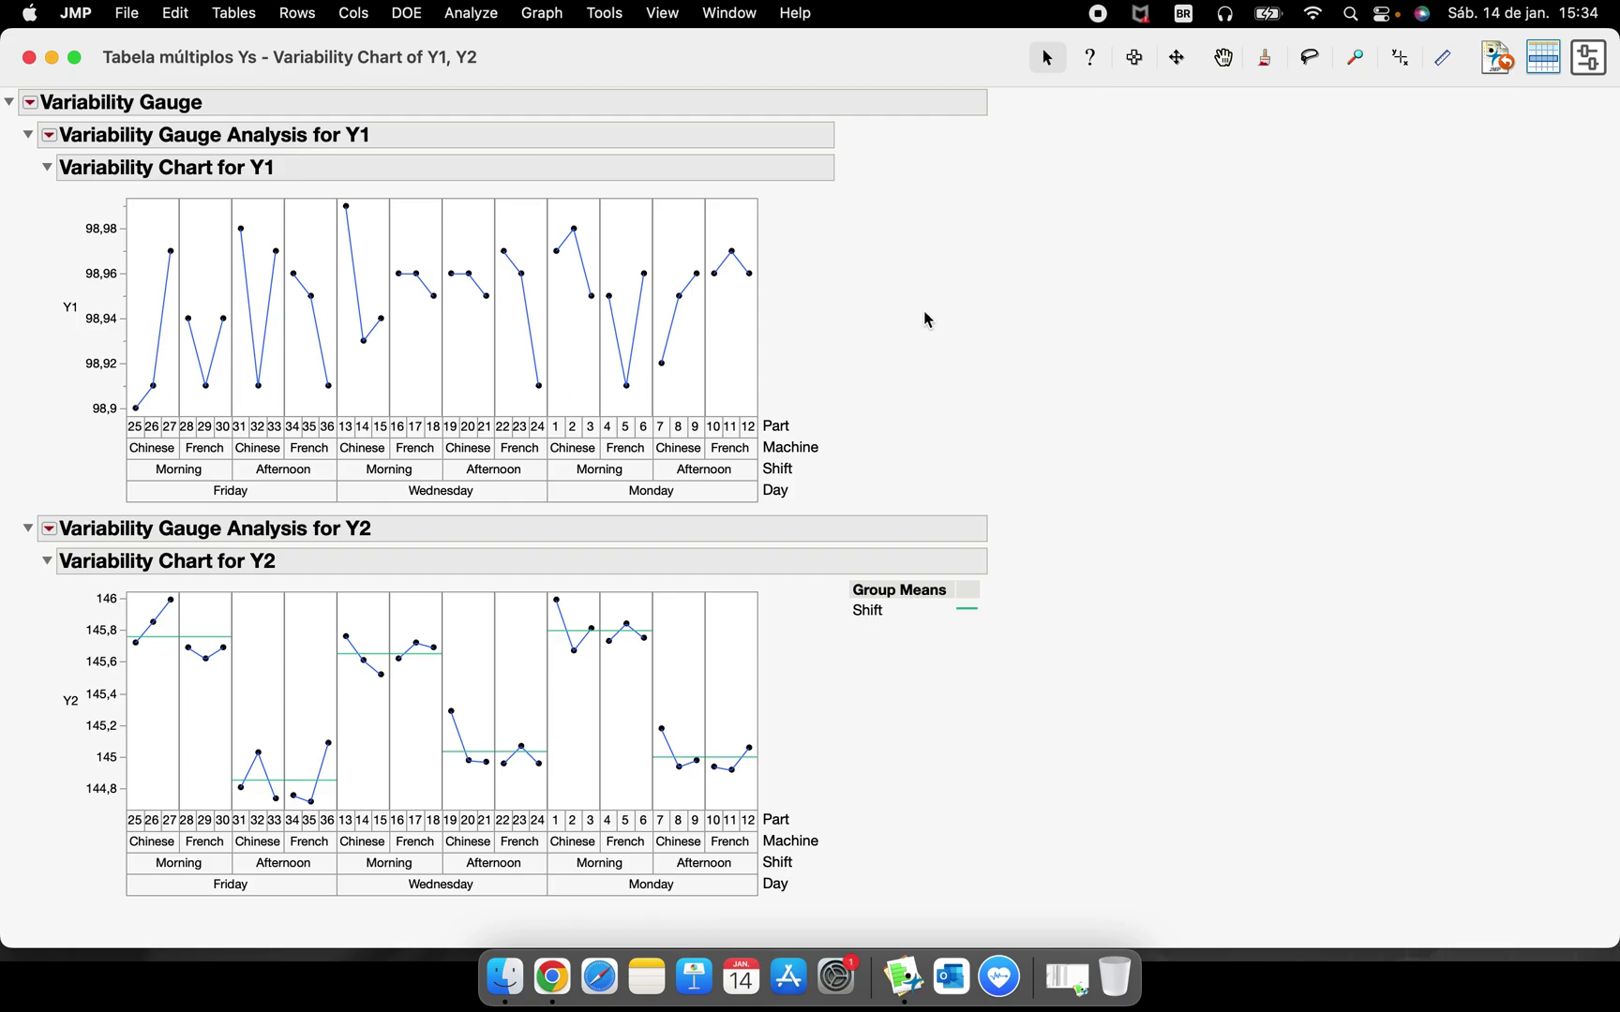
pyautogui.click(48, 136)
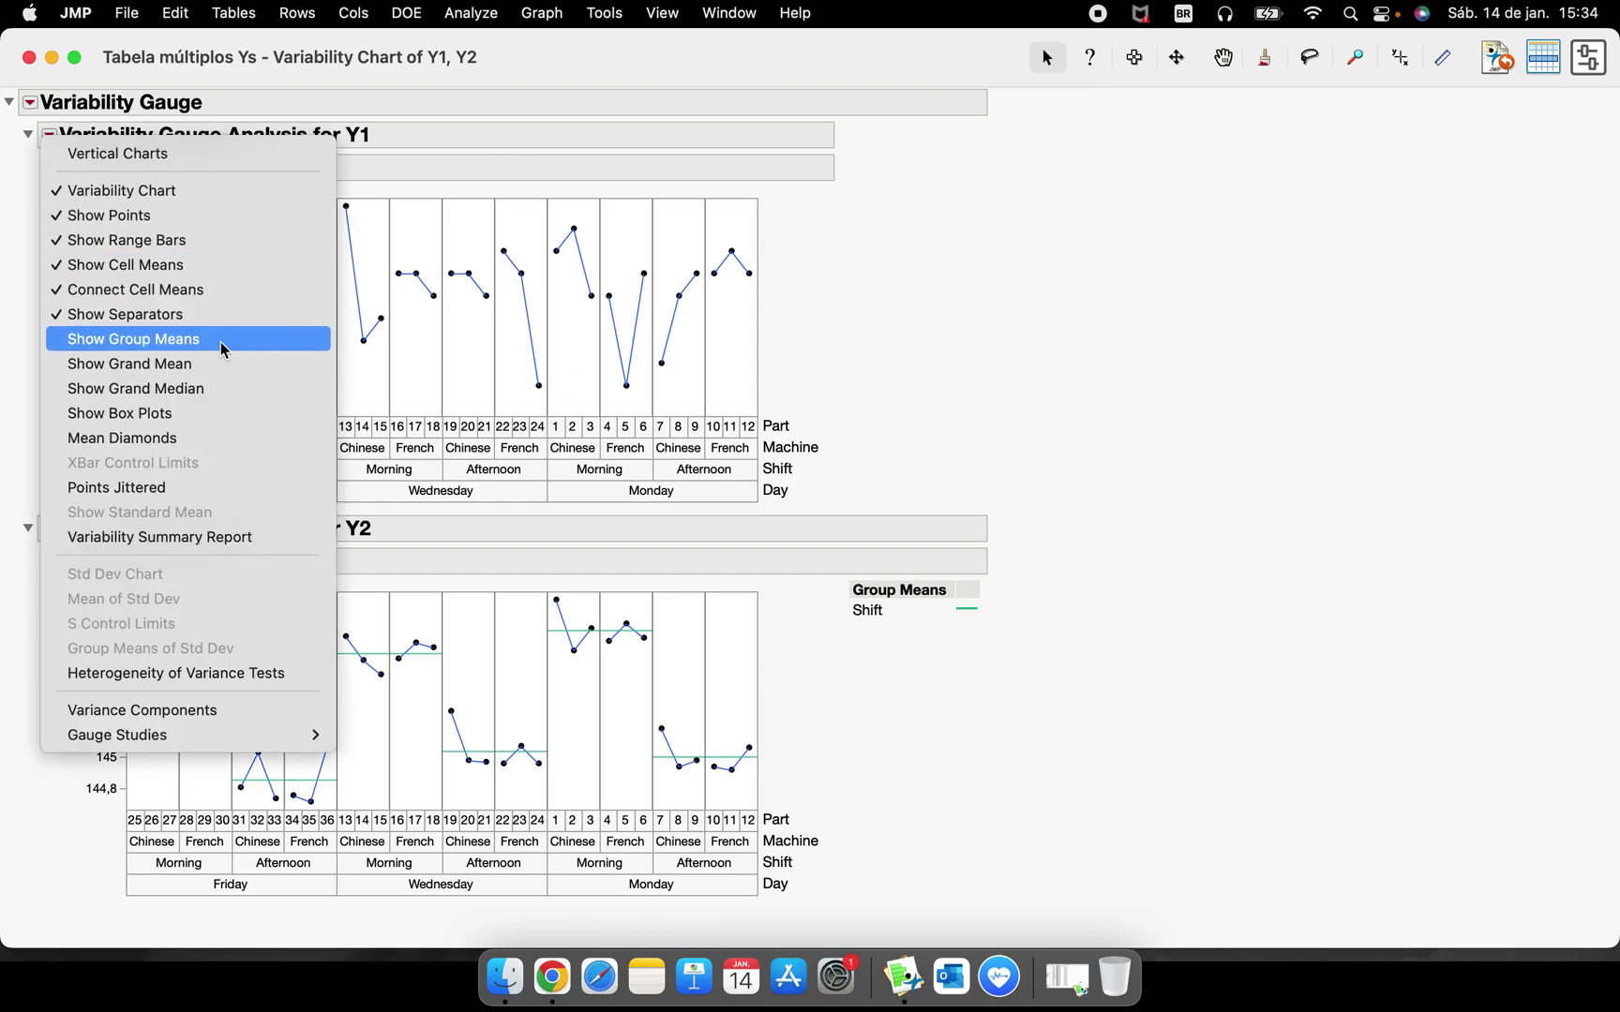
pyautogui.click(240, 366)
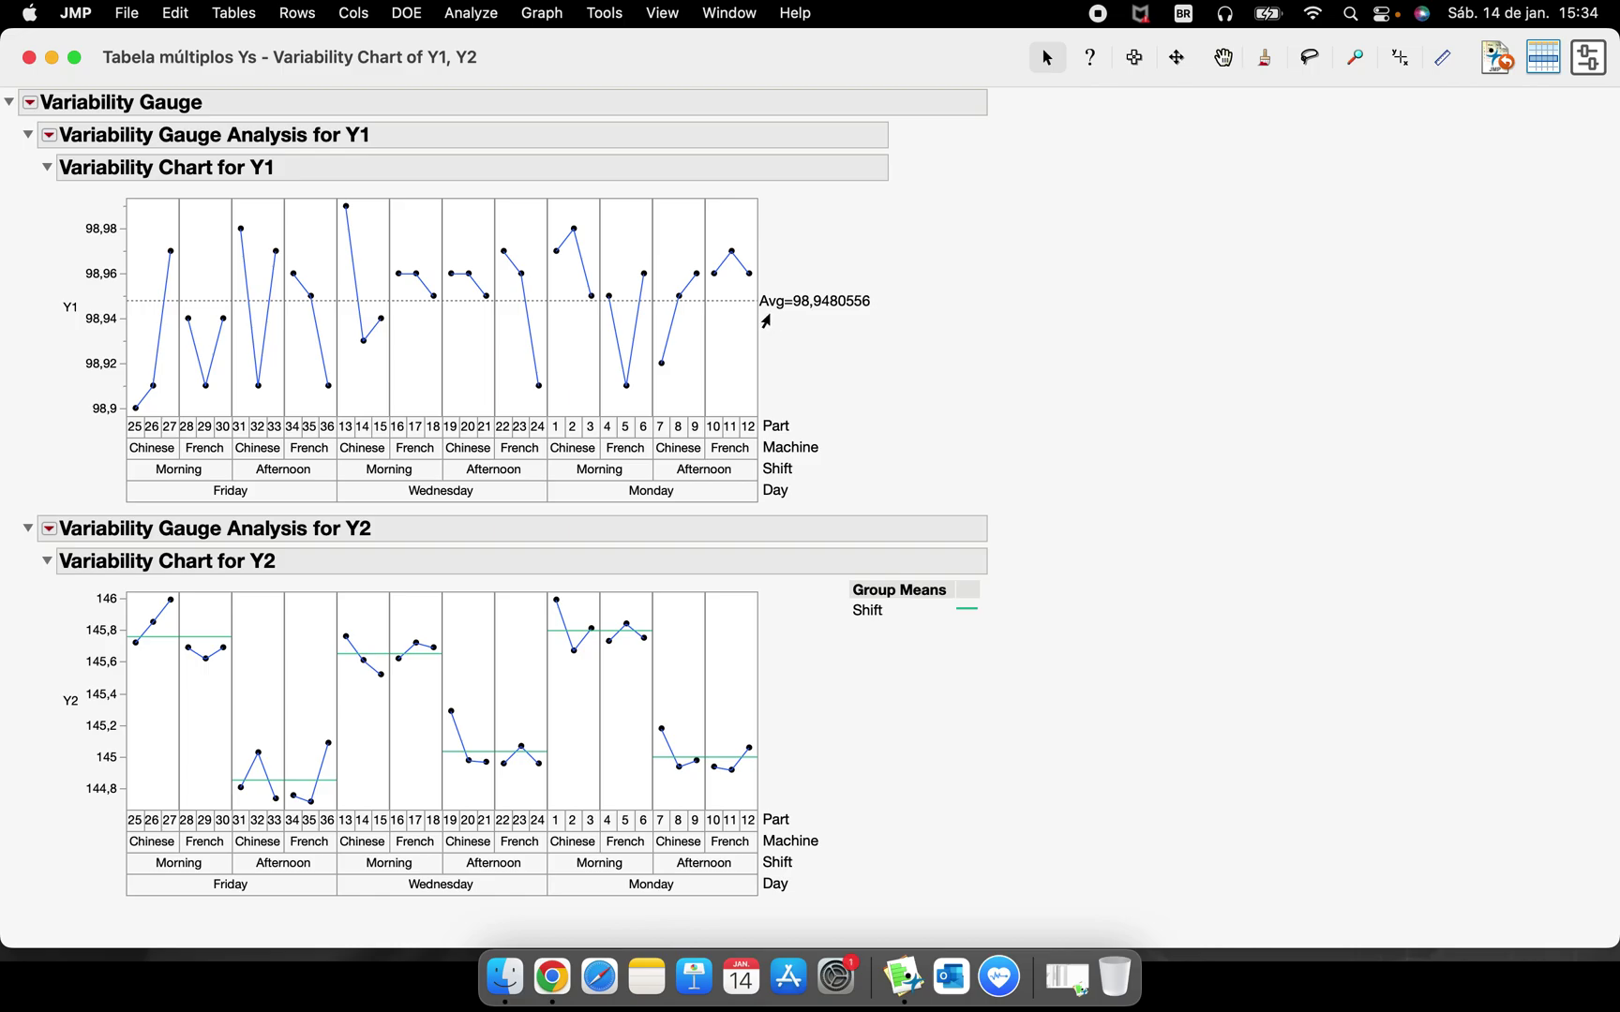
pyautogui.moveTo(897, 281)
pyautogui.mouseDown()
pyautogui.moveTo(844, 273)
pyautogui.moveTo(713, 343)
pyautogui.mouseUp()
# Show the grand median line on the Y2 variability chart.
pyautogui.click(49, 530)
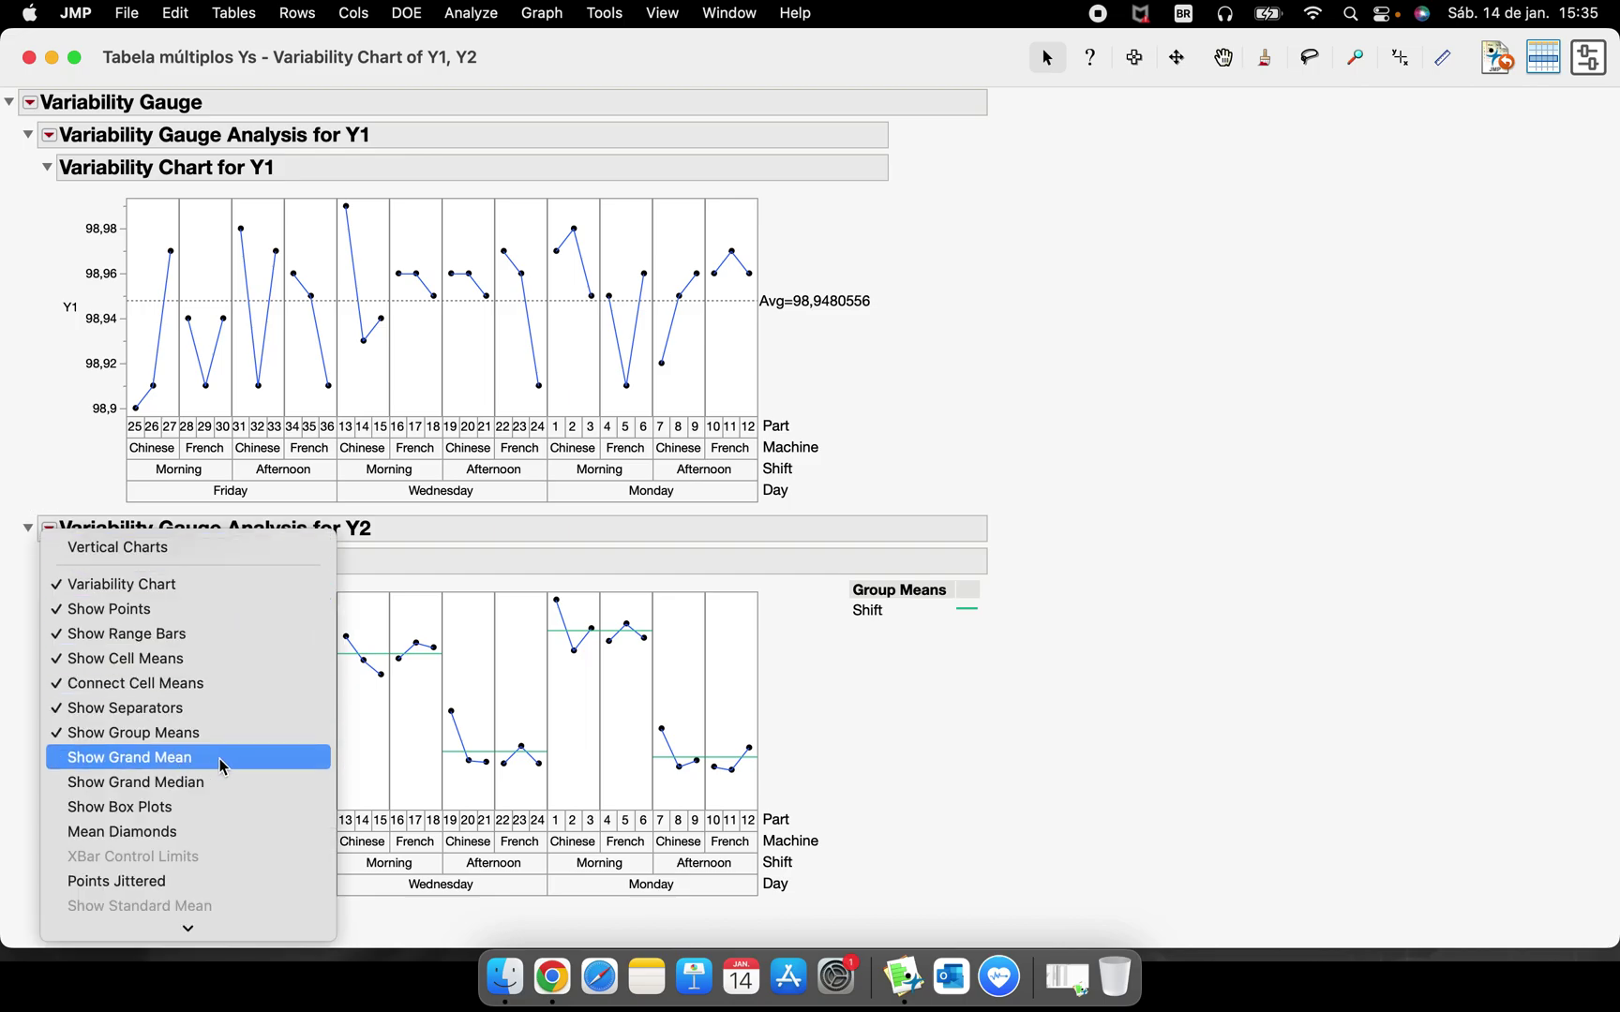
pyautogui.click(224, 785)
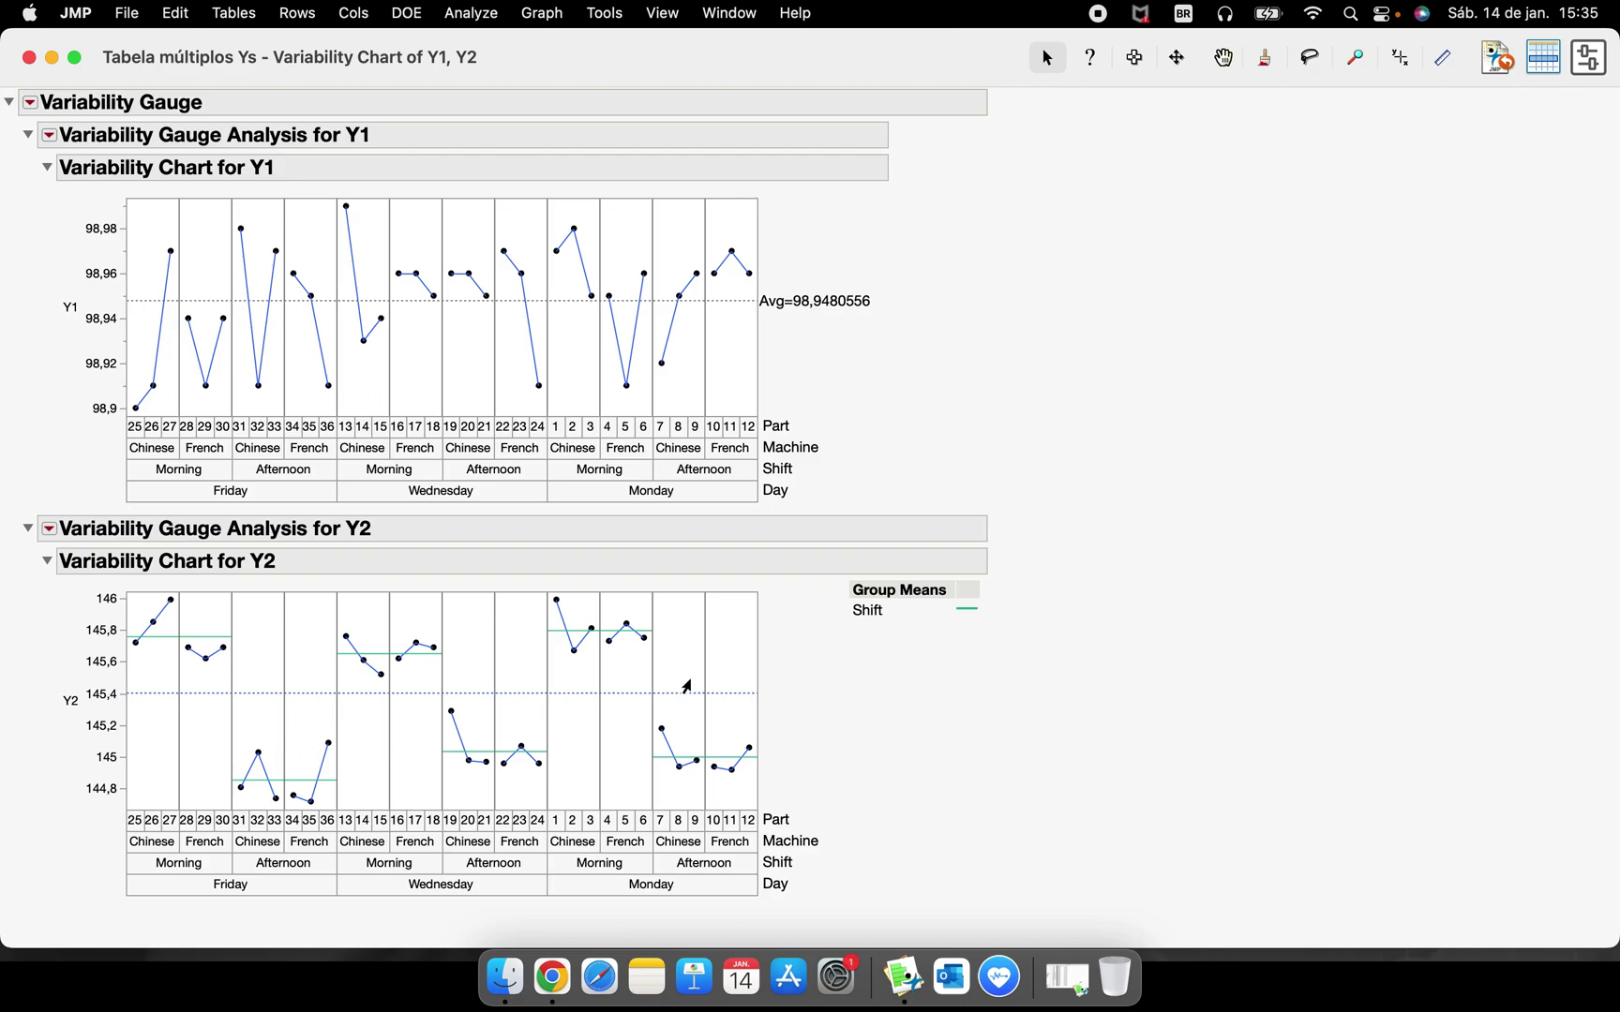
pyautogui.moveTo(774, 692)
pyautogui.mouseDown()
pyautogui.moveTo(824, 702)
pyautogui.moveTo(877, 678)
pyautogui.moveTo(777, 662)
pyautogui.mouseUp()
# Add the Variability Summary Report to the Y1 analysis and collapse it after reviewing its table.
pyautogui.click(49, 136)
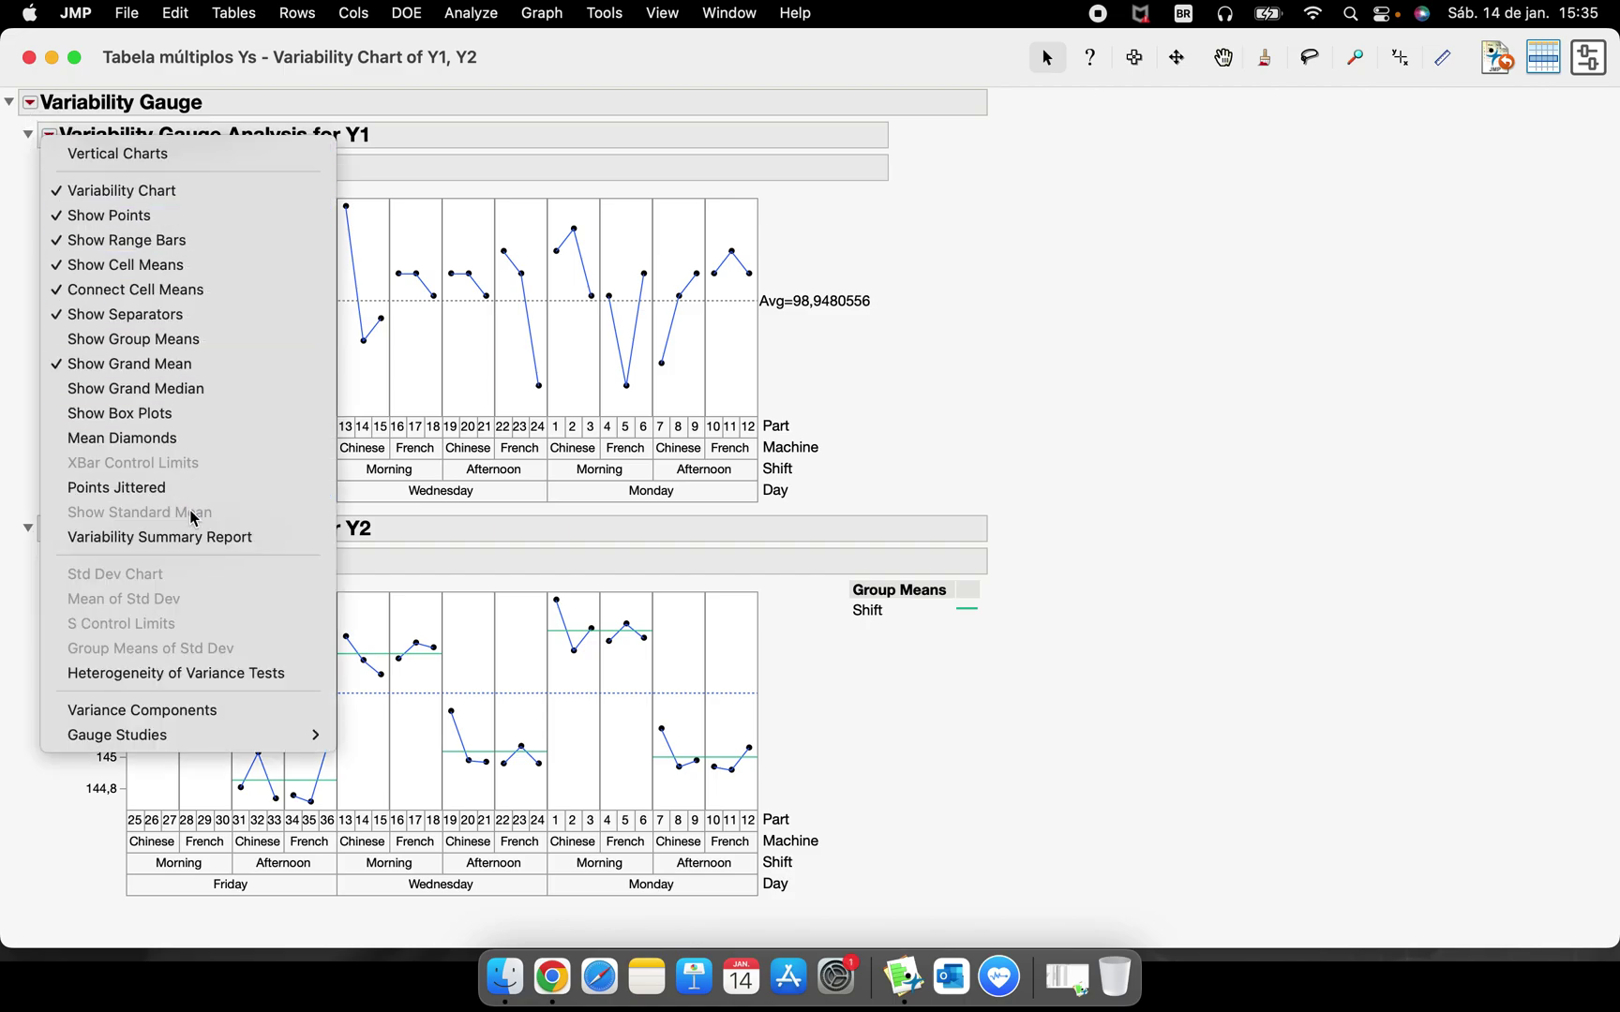
pyautogui.click(287, 536)
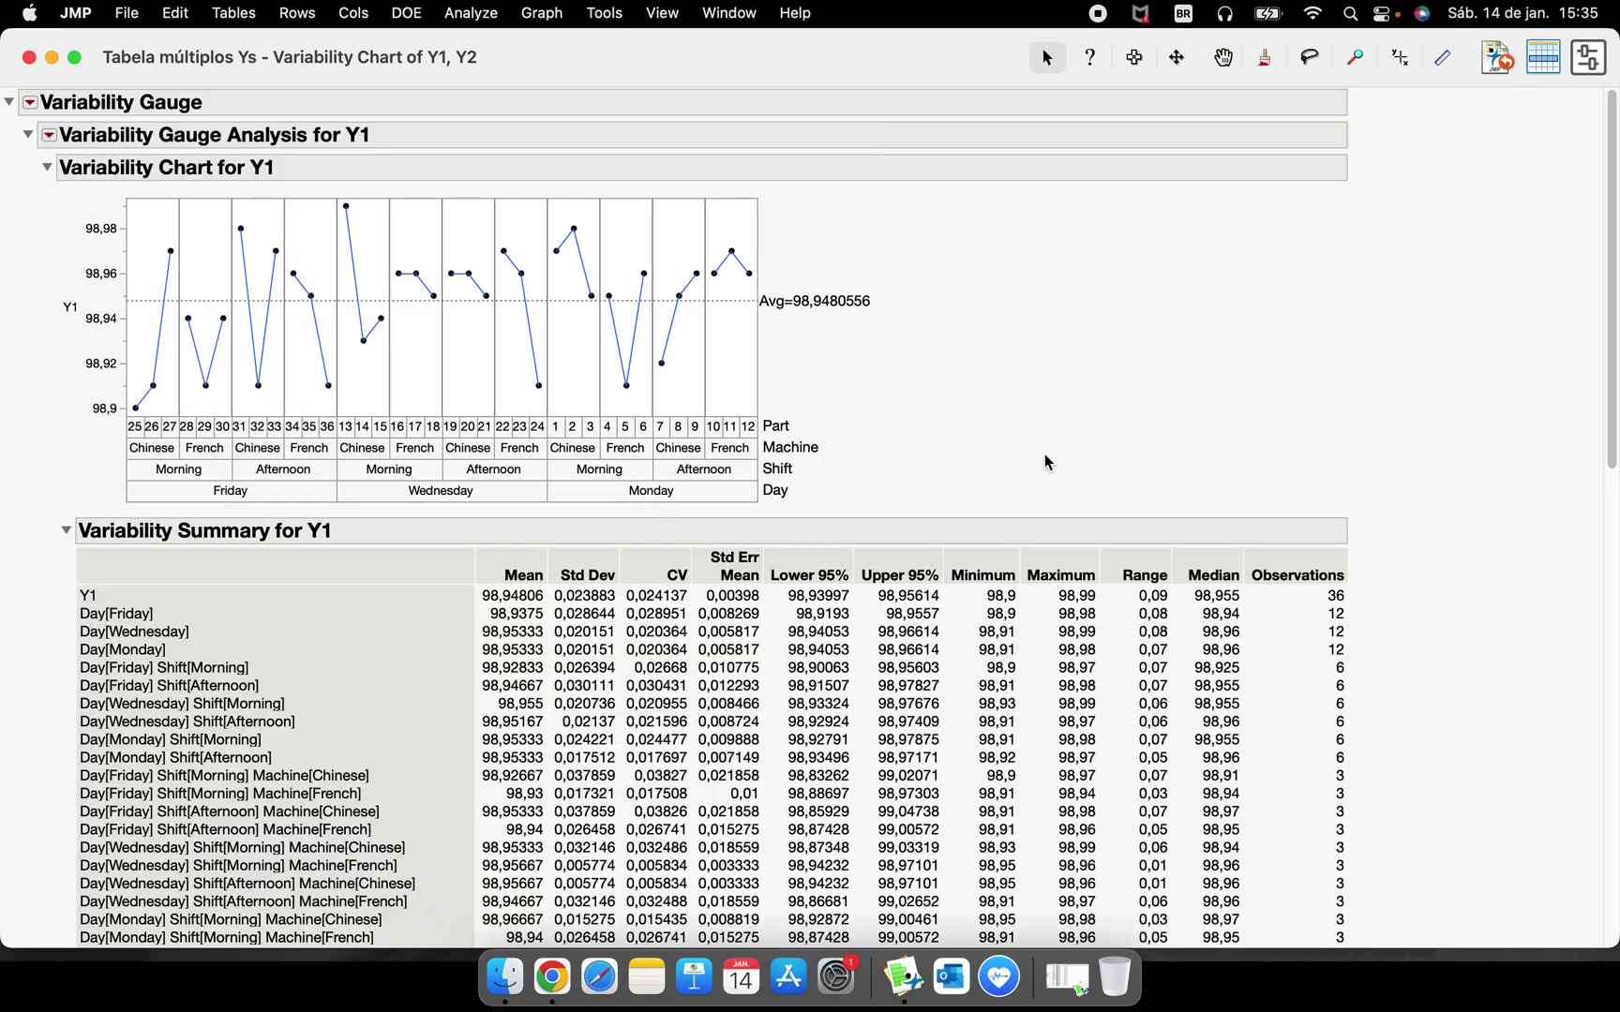
pyautogui.scroll(-10, 1043, 458)
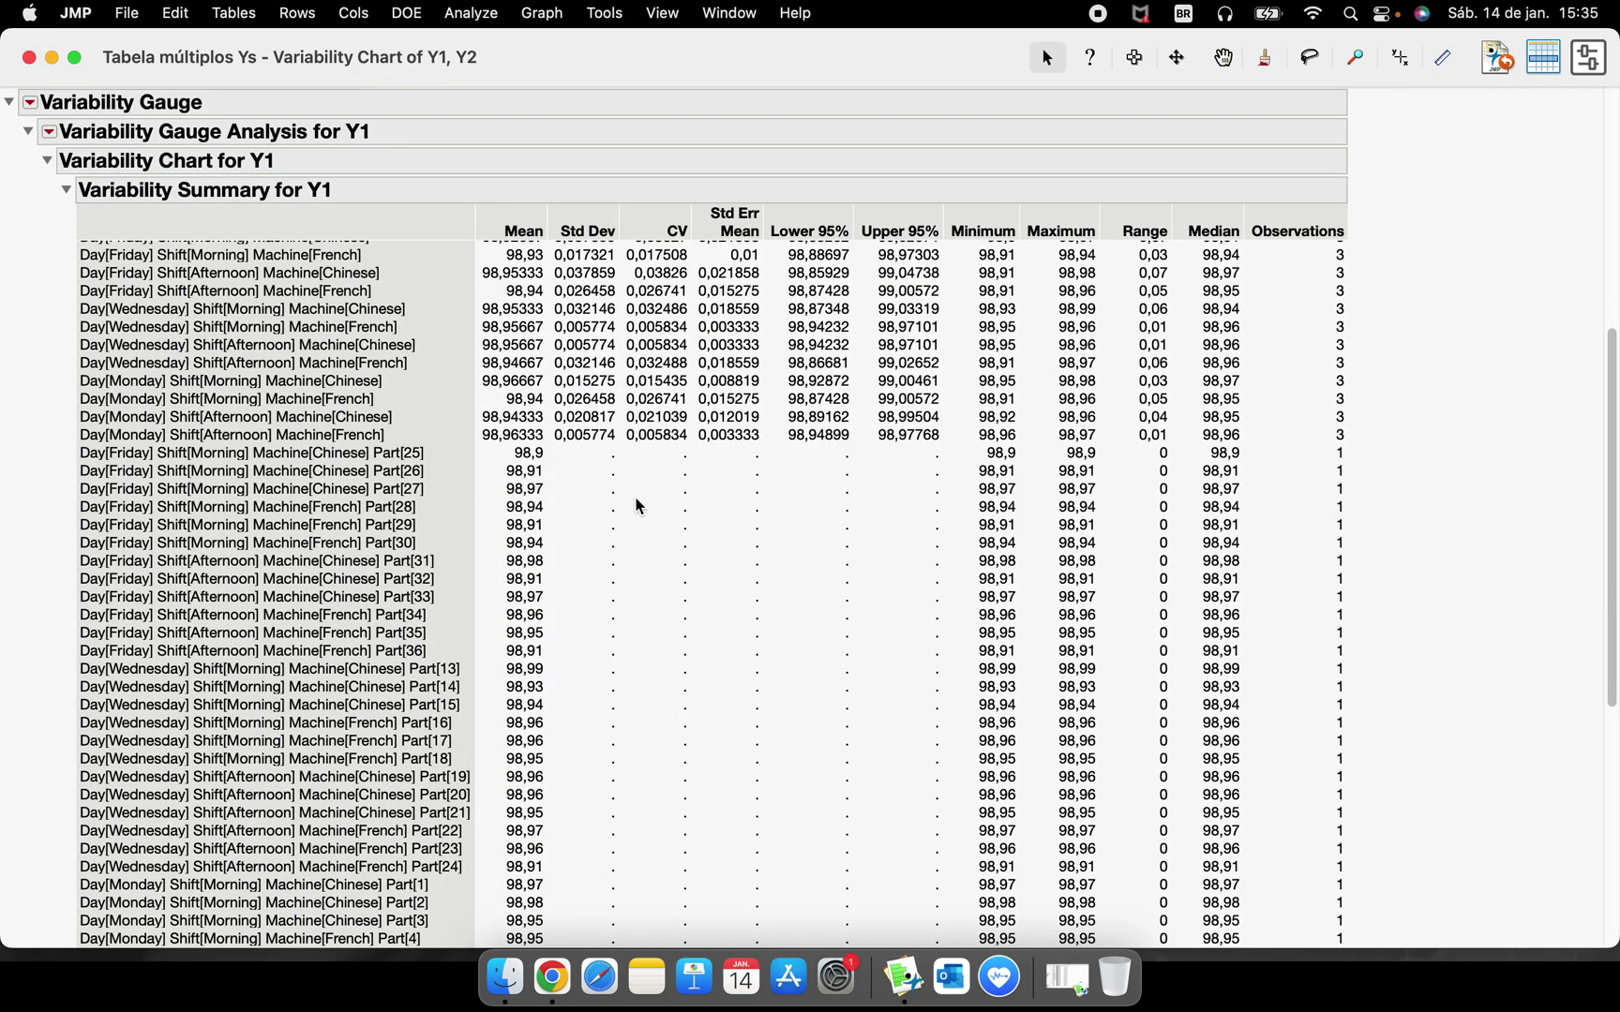
pyautogui.scroll(-5, 635, 494)
pyautogui.scroll(6, 634, 494)
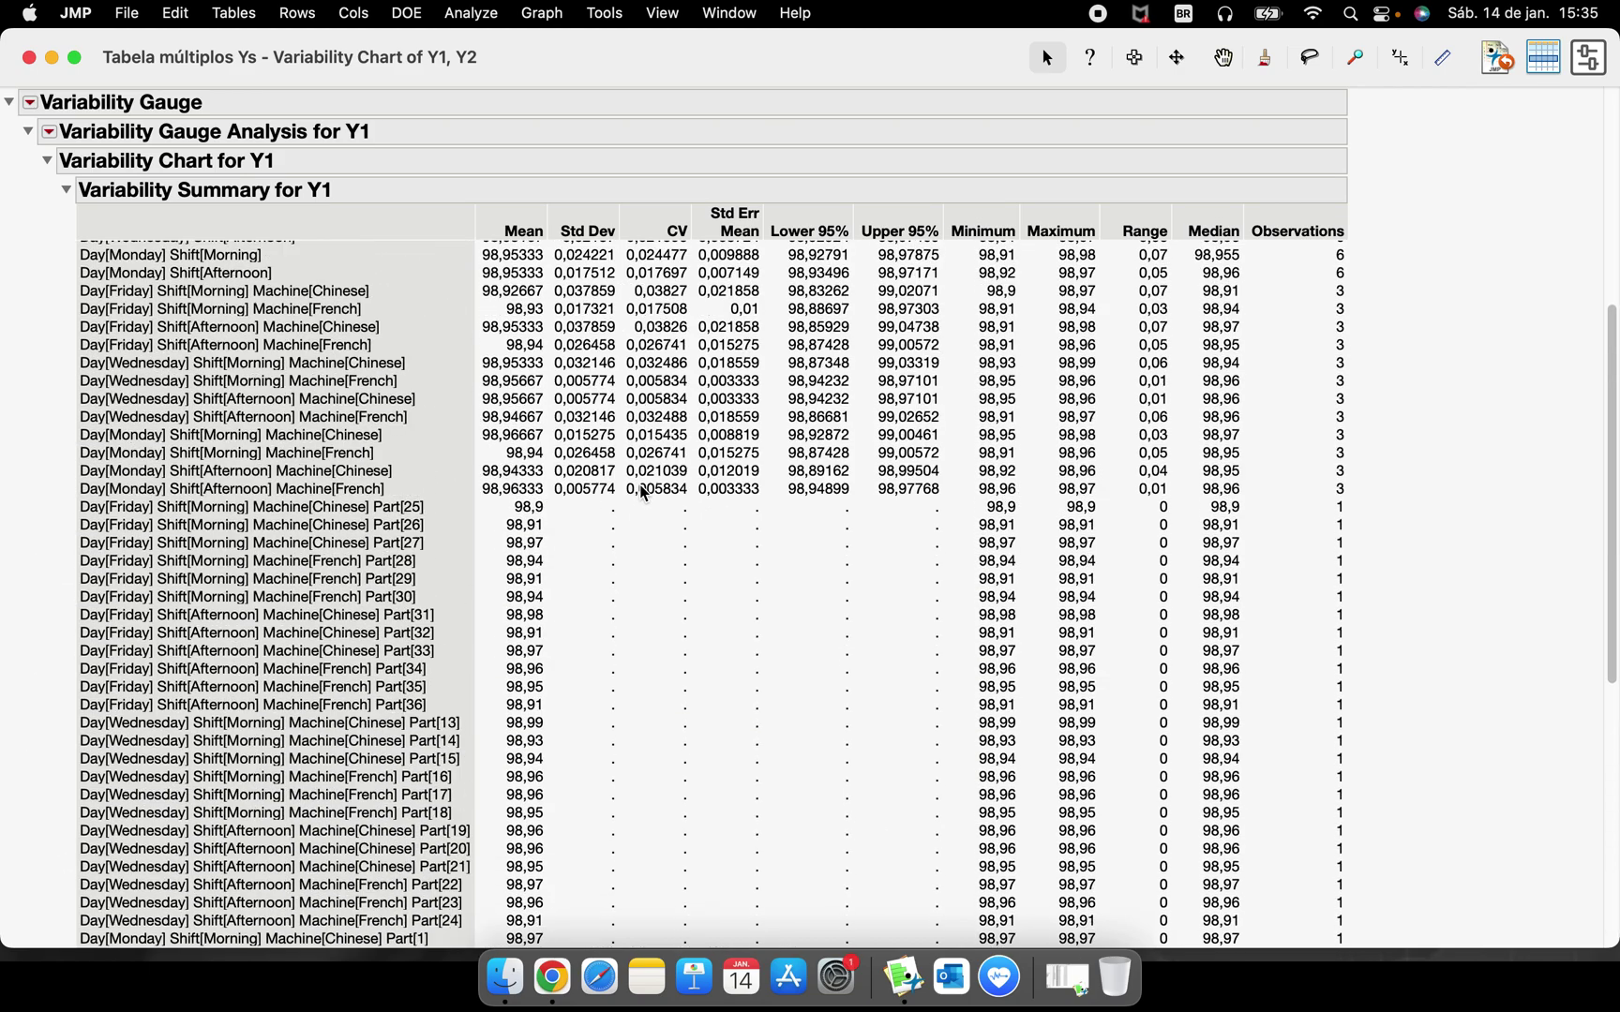
pyautogui.scroll(10, 643, 494)
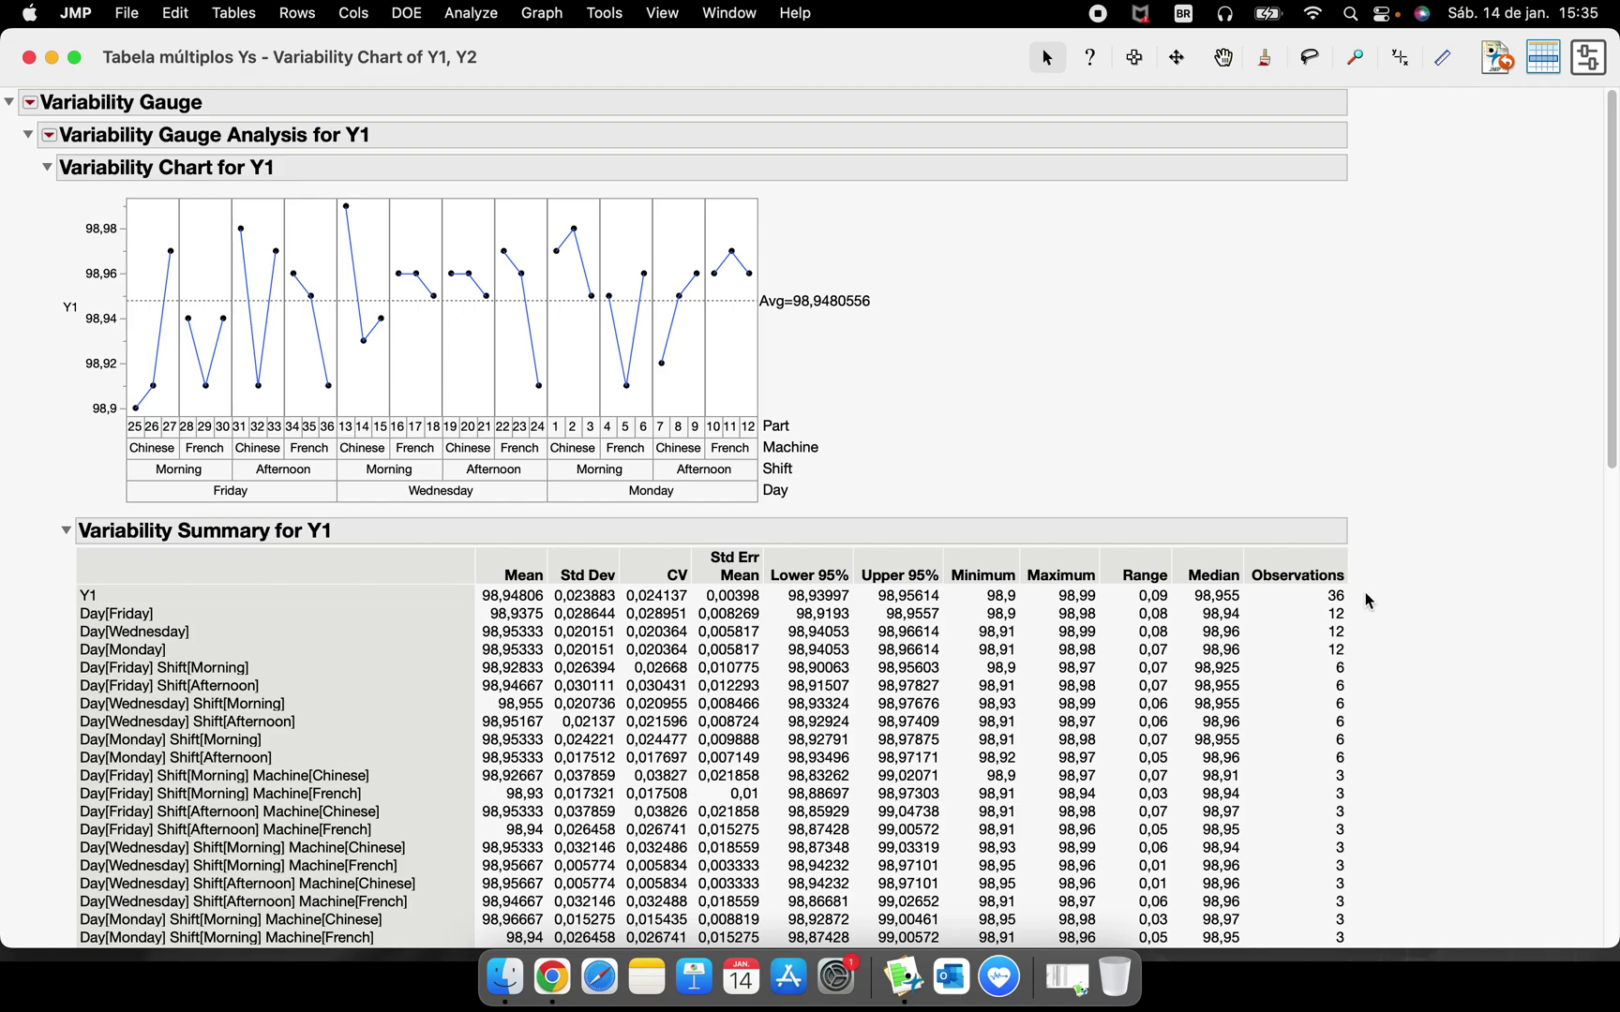
pyautogui.click(66, 530)
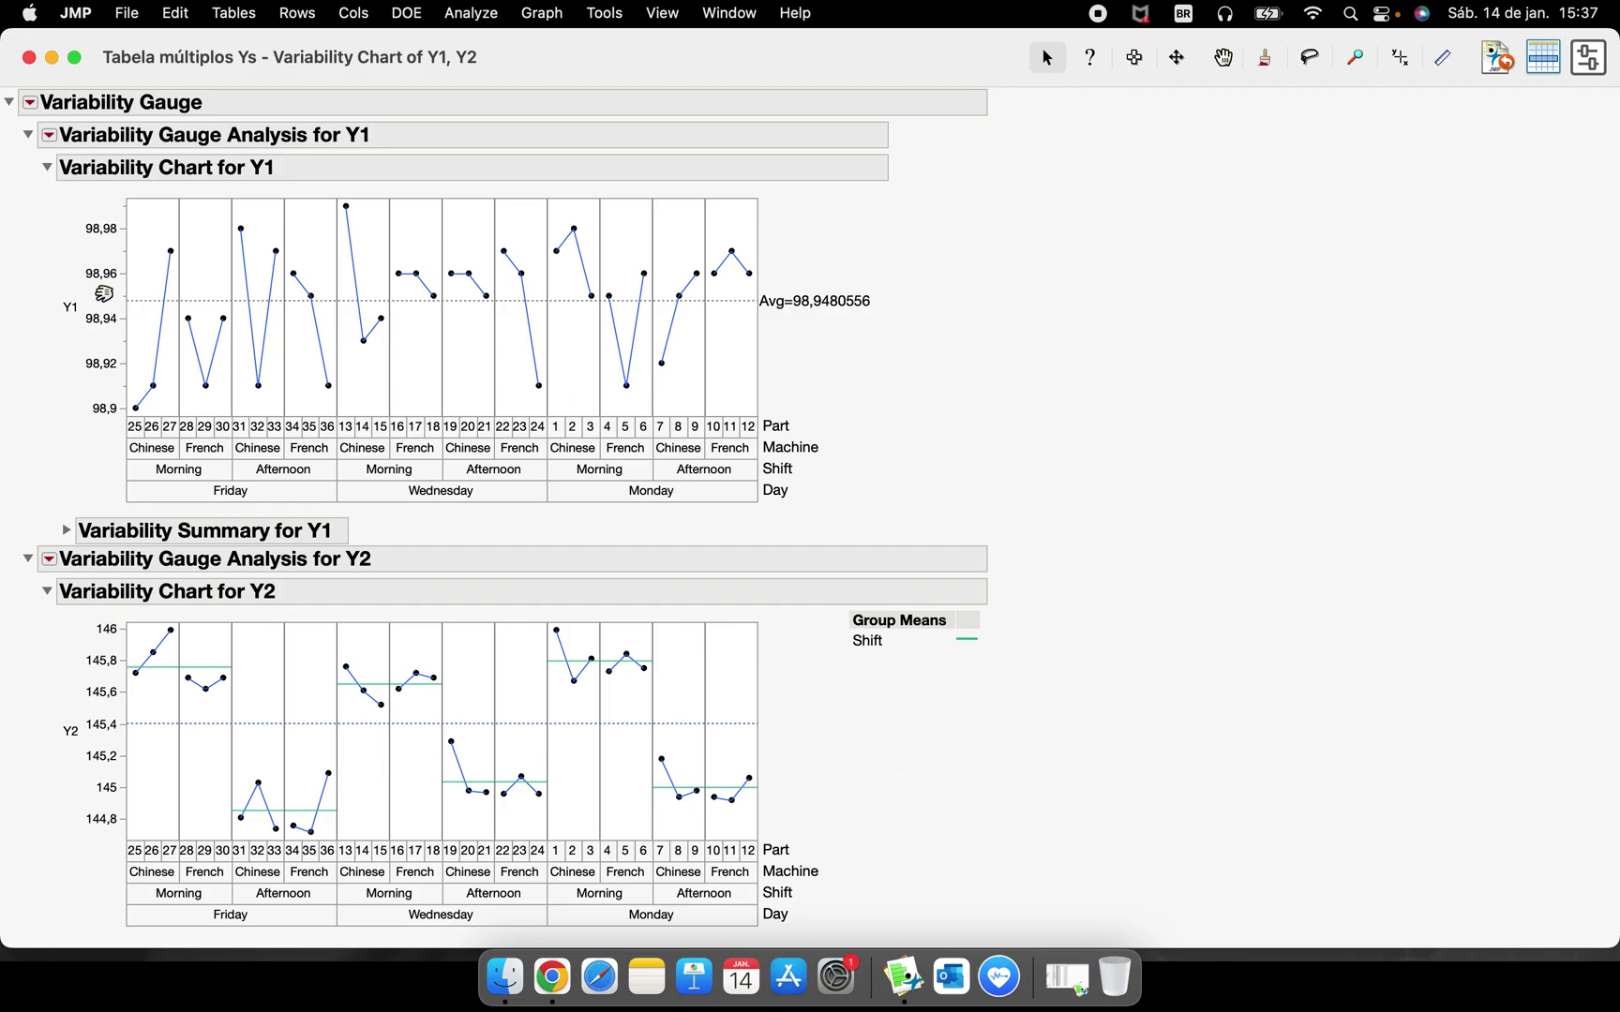
# Add variance components to the Y1 analysis using the Nested model type.
pyautogui.click(49, 134)
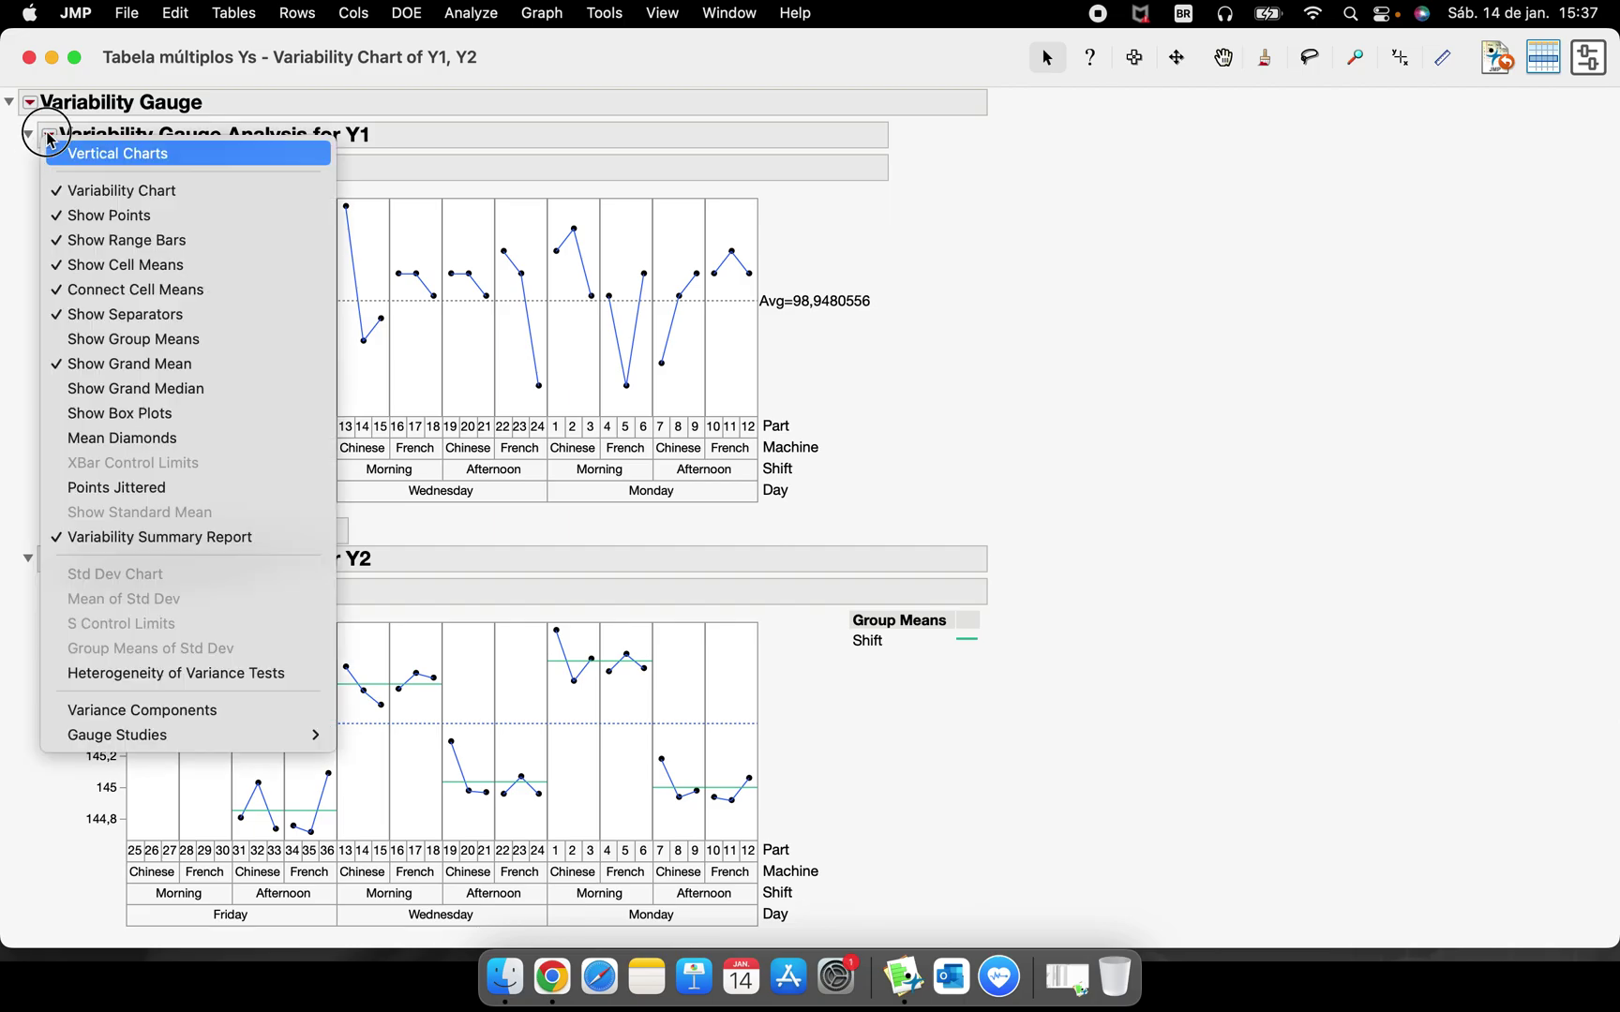
pyautogui.click(207, 716)
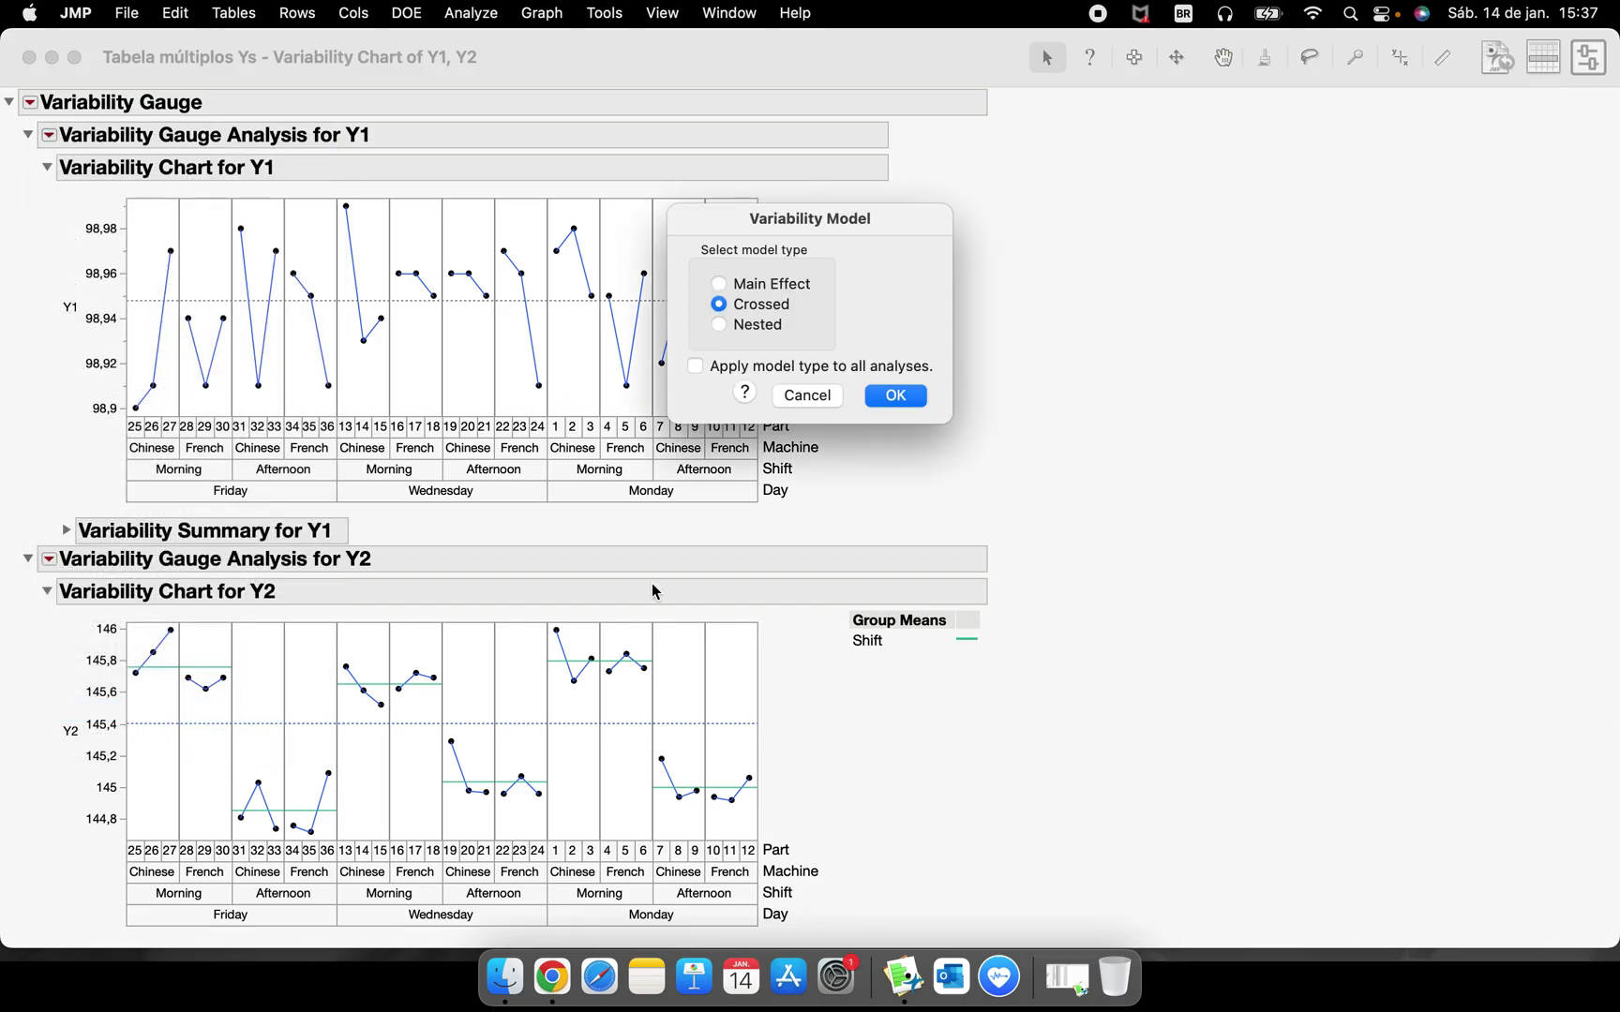
pyautogui.moveTo(854, 343)
pyautogui.mouseDown()
pyautogui.moveTo(698, 320)
pyautogui.moveTo(761, 346)
pyautogui.mouseUp()
pyautogui.click(720, 323)
pyautogui.click(892, 402)
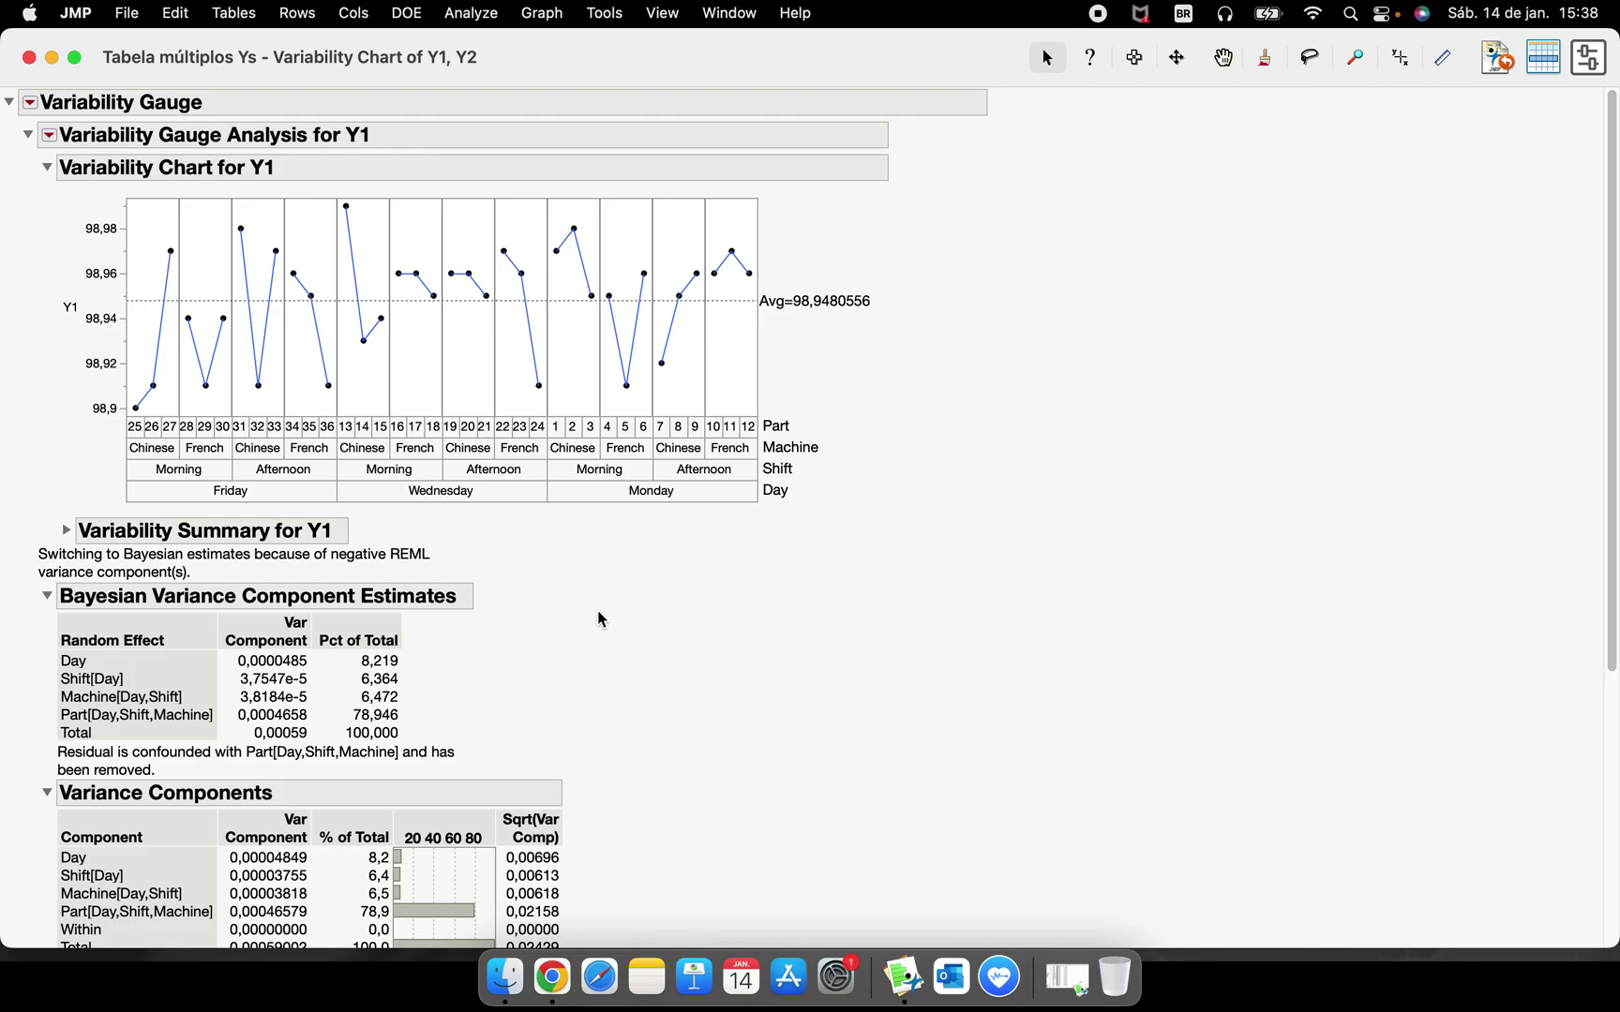
# Collapse the Bayesian Variance Component Estimates report in the Y1 analysis.
pyautogui.click(47, 596)
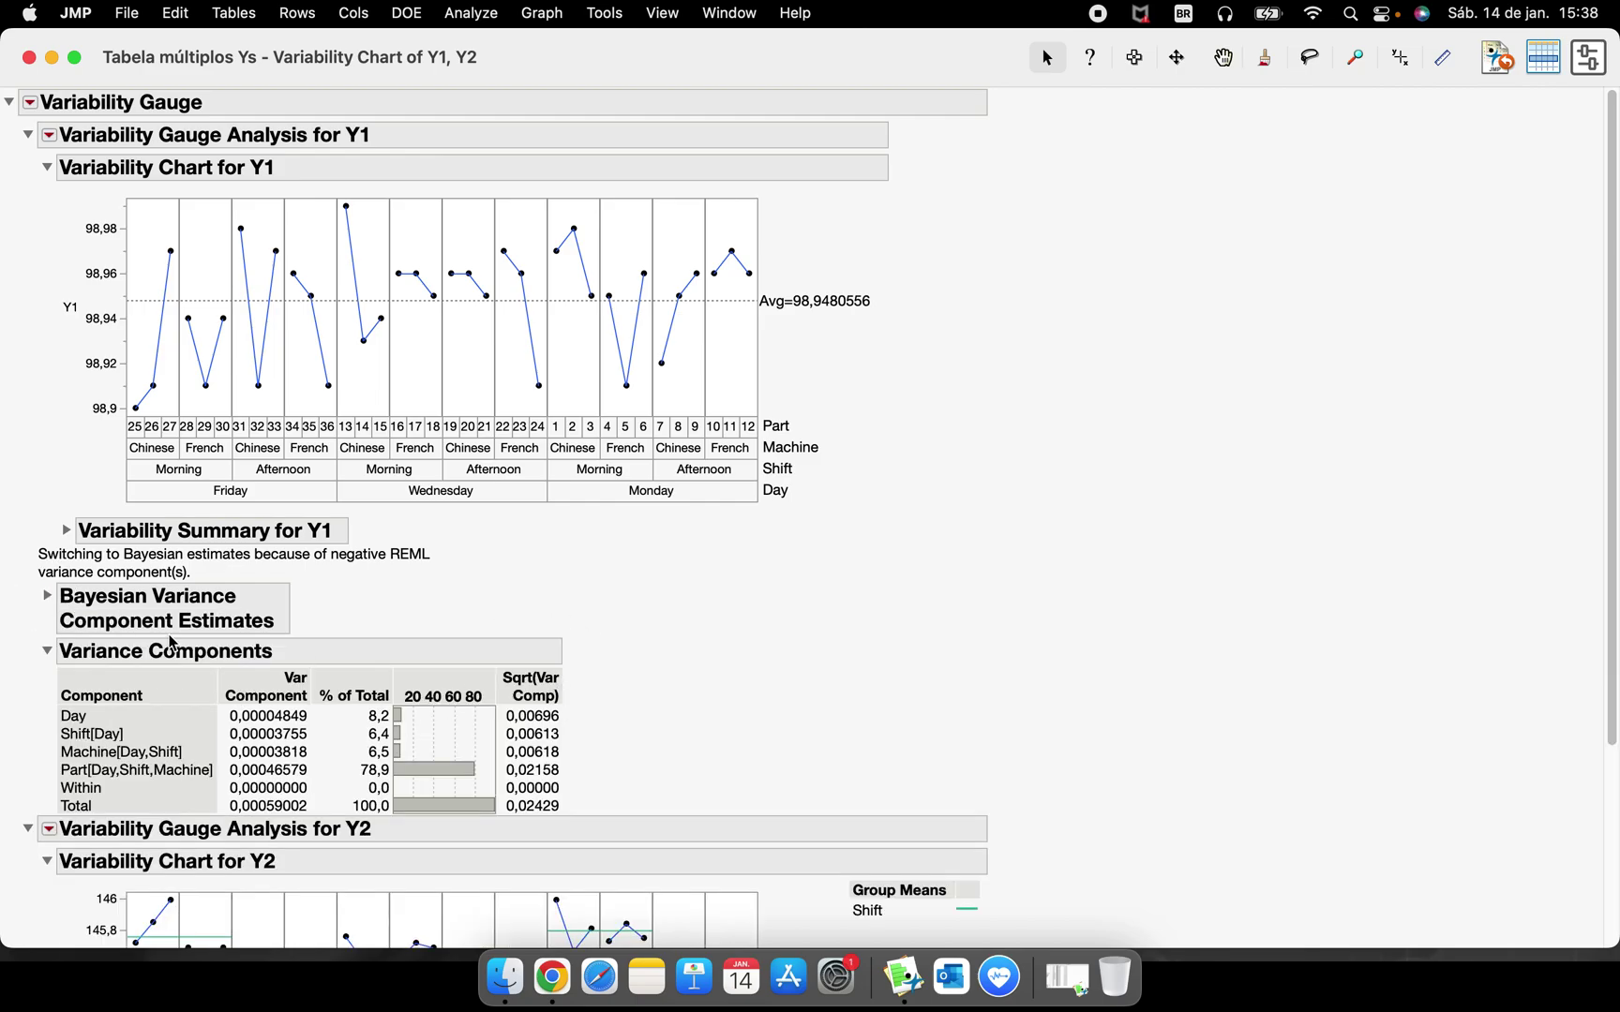
pyautogui.click(60, 600)
pyautogui.moveTo(485, 633)
pyautogui.mouseDown()
pyautogui.moveTo(0, 602)
pyautogui.moveTo(474, 740)
pyautogui.mouseUp()
pyautogui.click(47, 596)
# Sort the Y1 Variance Components table by % of Total in descending order.
pyautogui.rightClick(377, 690)
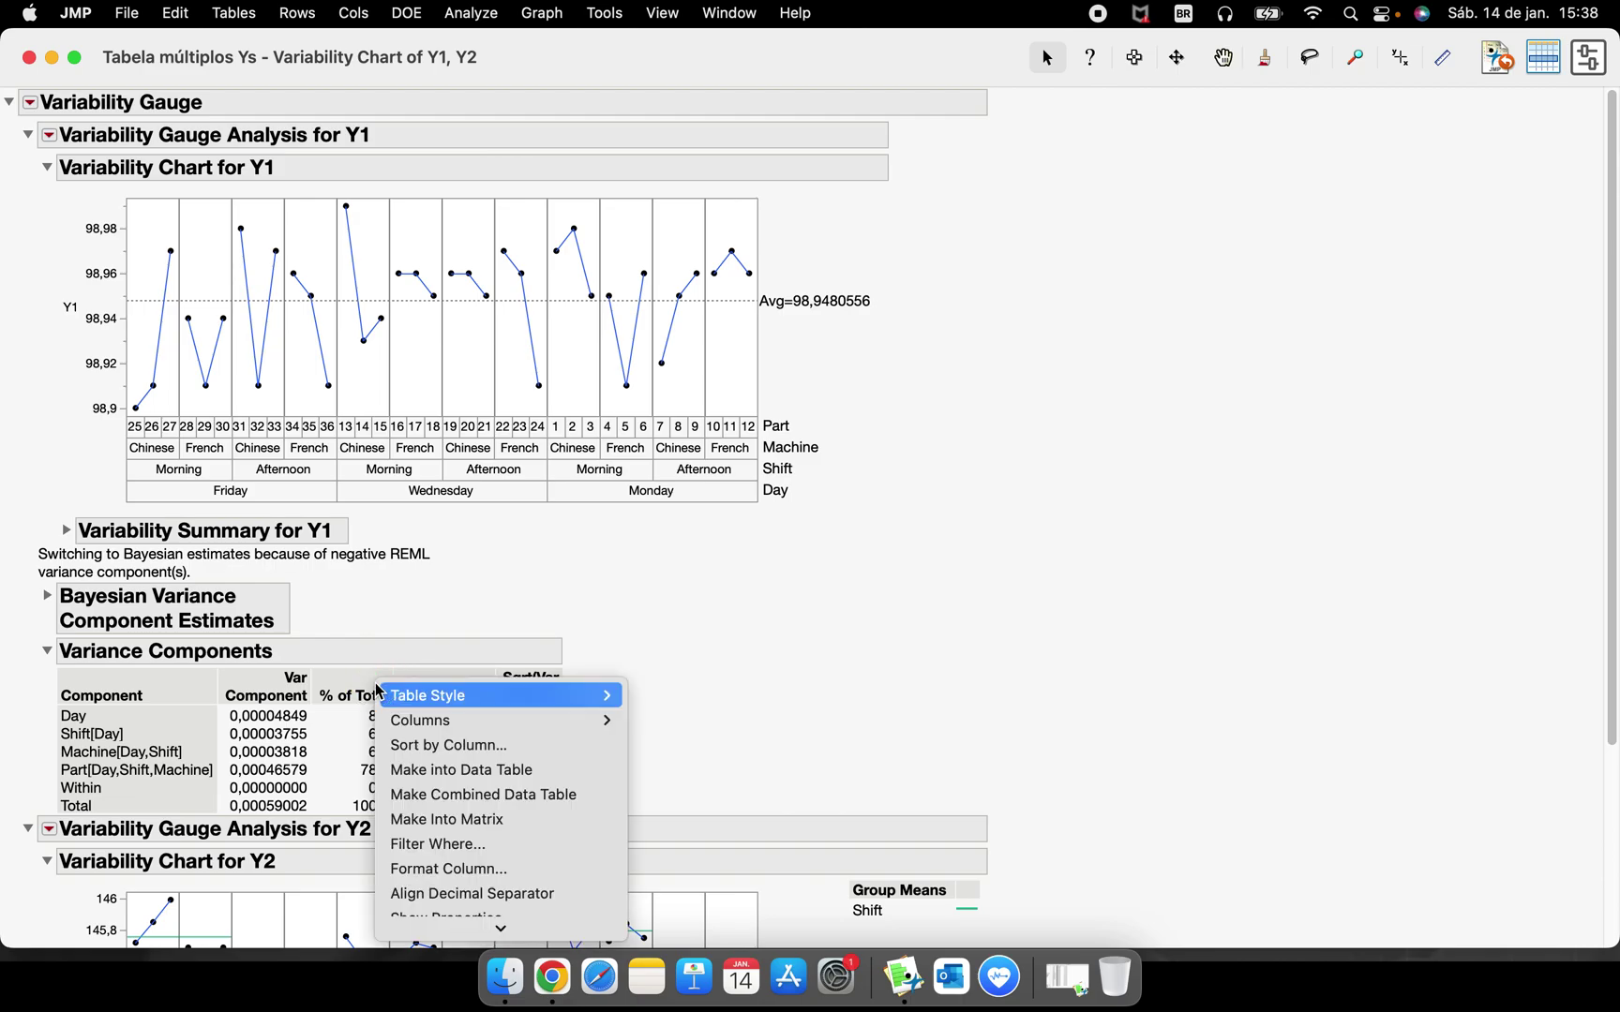
pyautogui.scroll(-2, 475, 890)
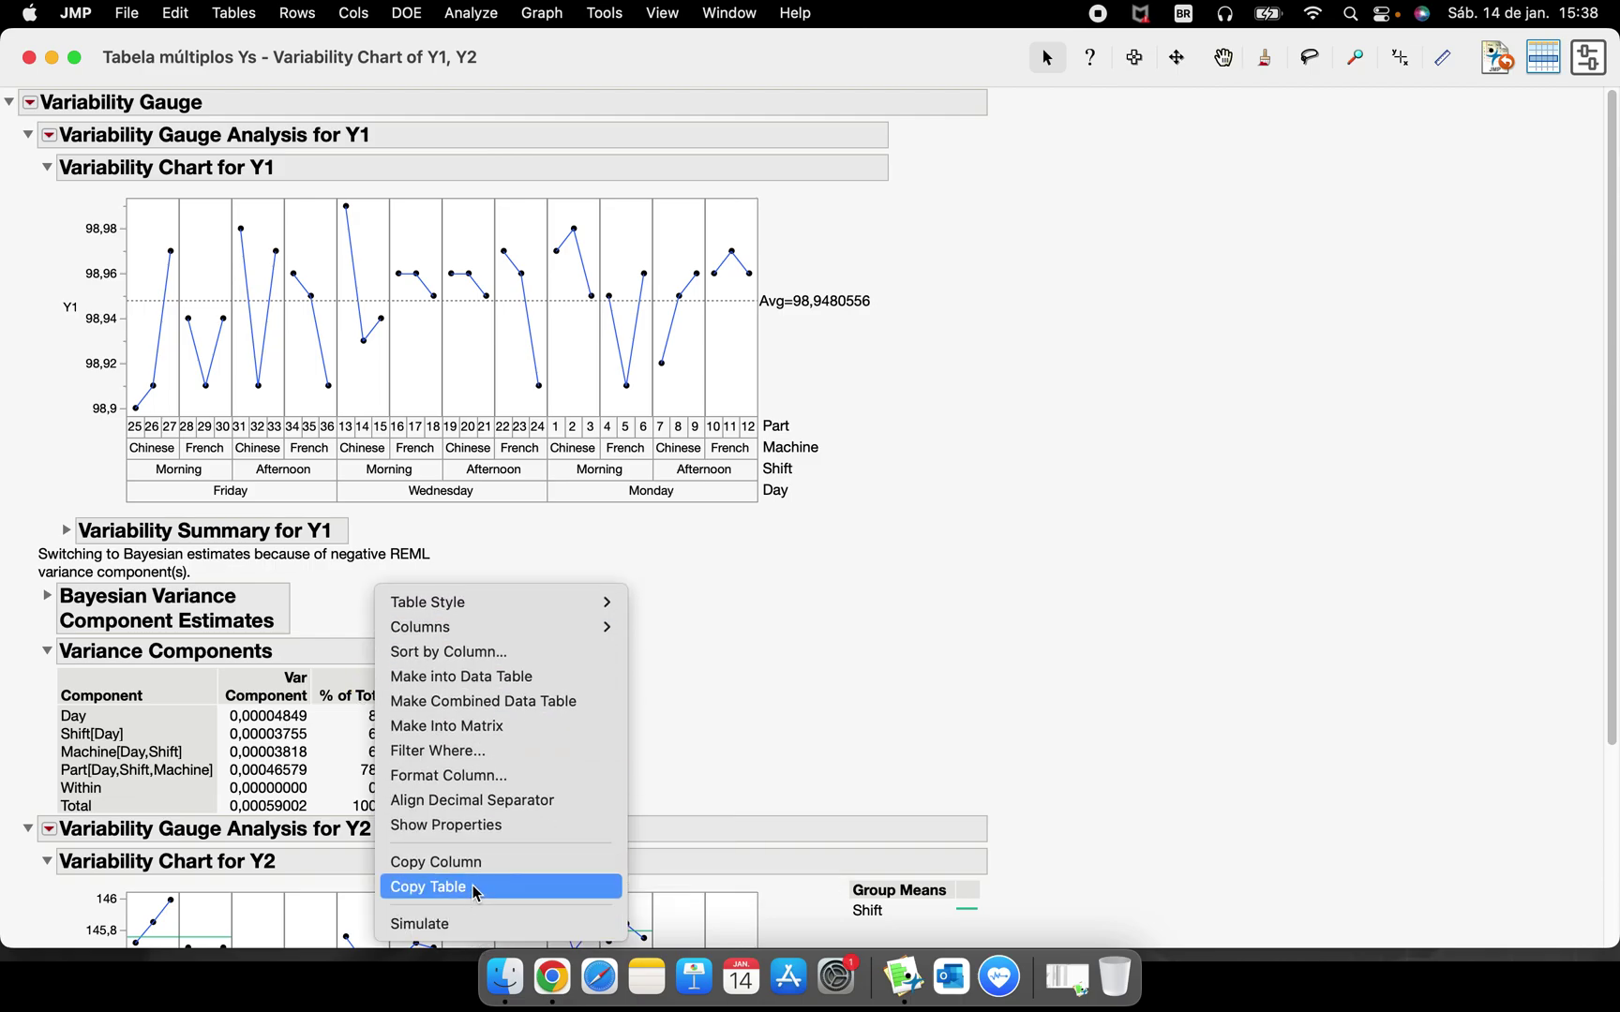
pyautogui.click(518, 653)
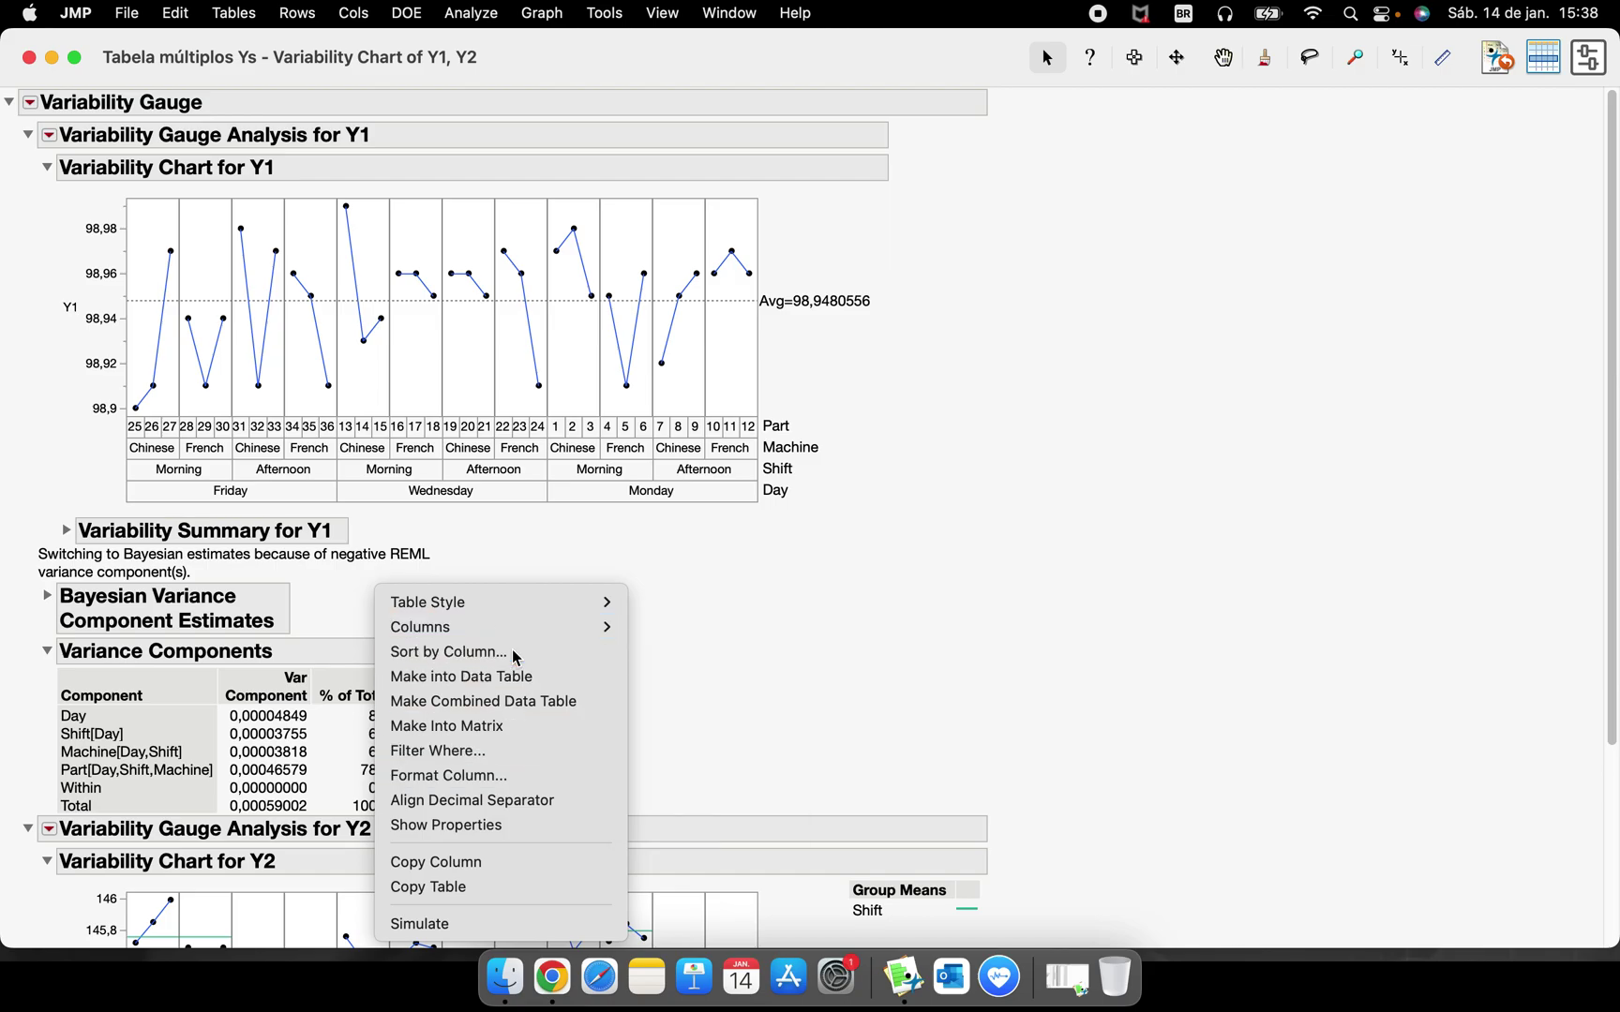
pyautogui.click(738, 318)
pyautogui.click(739, 300)
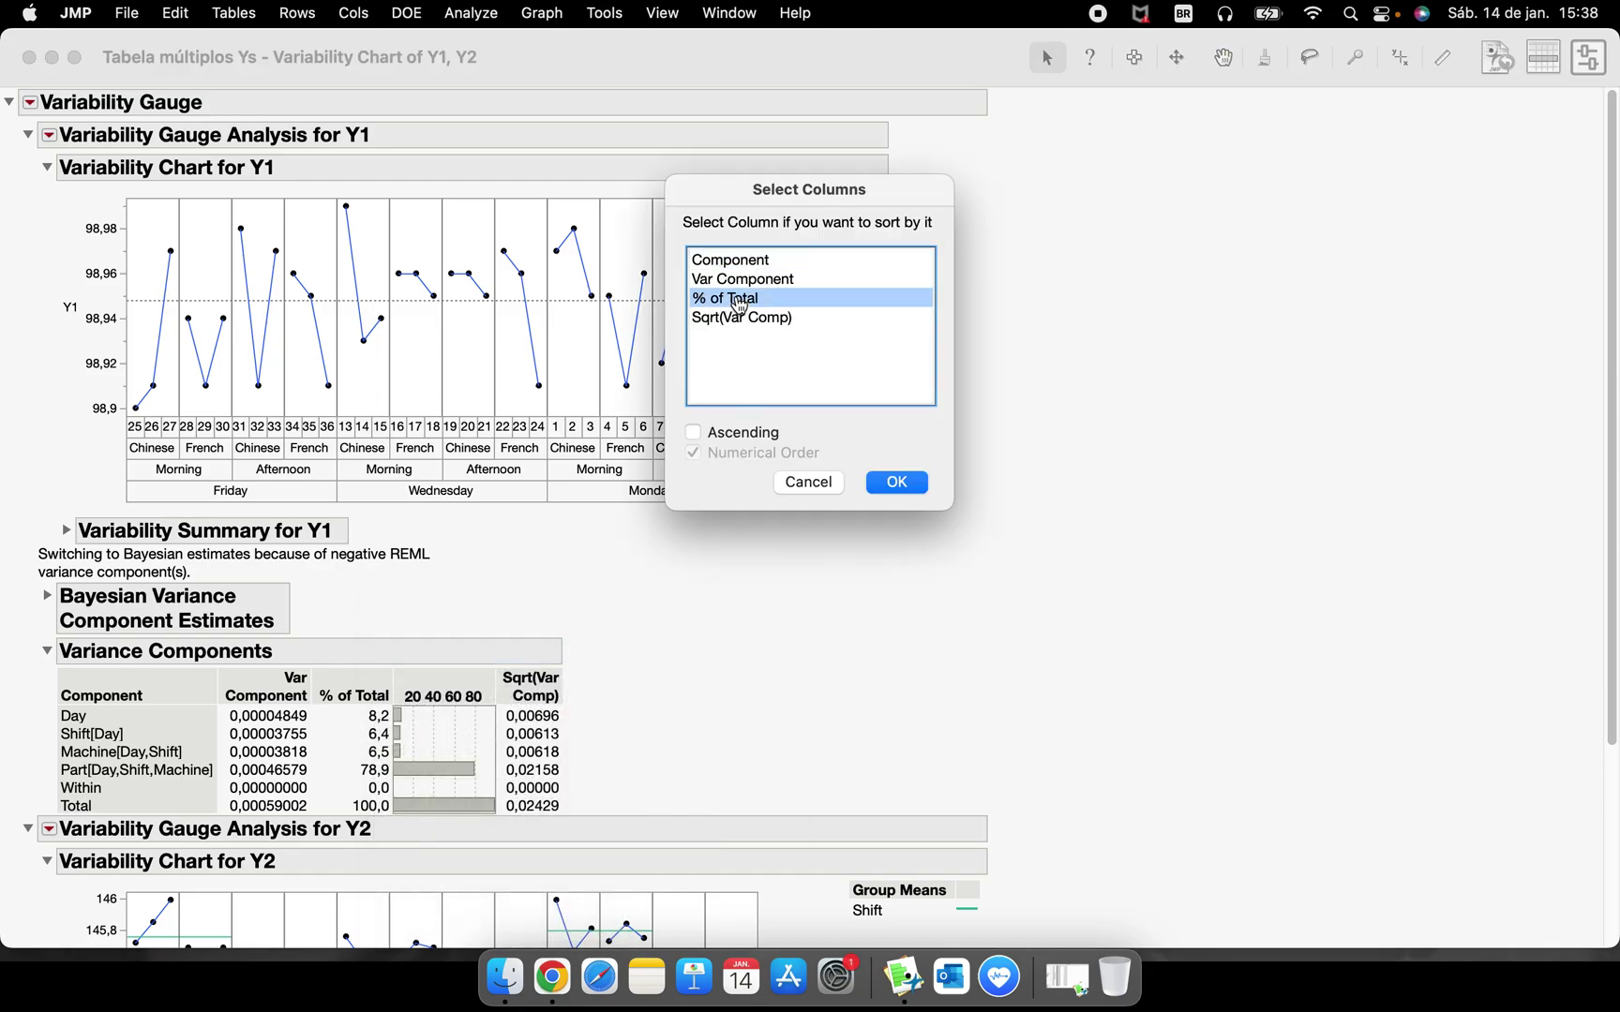
pyautogui.click(896, 481)
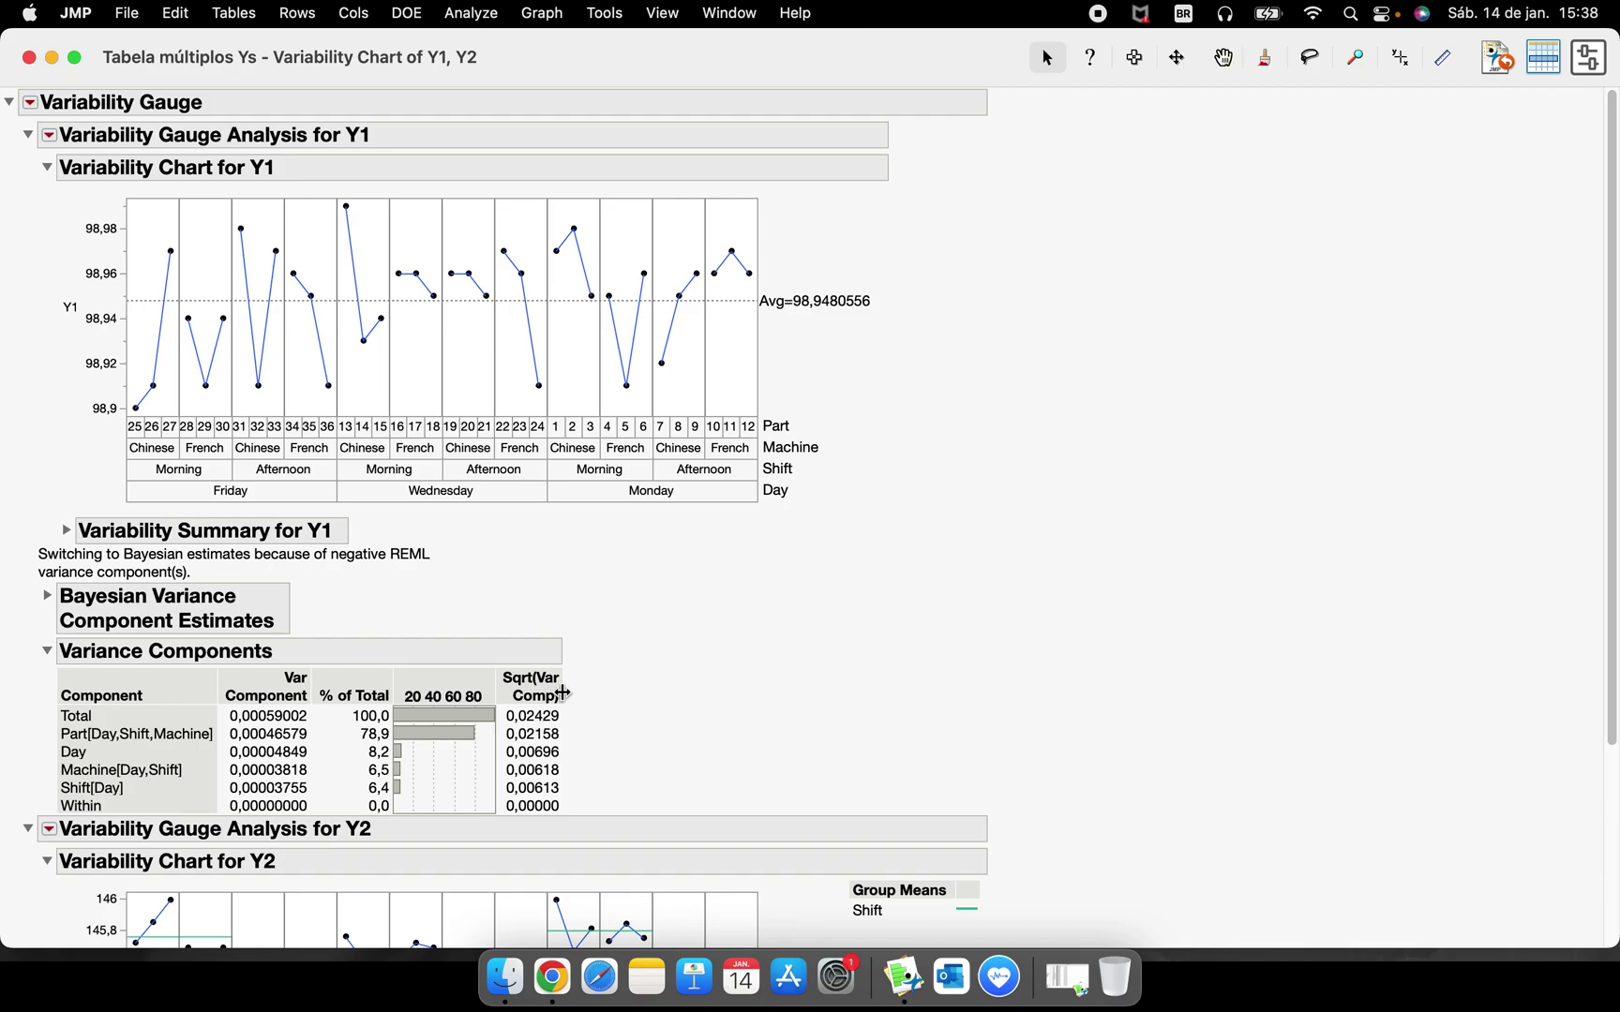
pyautogui.moveTo(44, 749)
pyautogui.mouseDown()
pyautogui.moveTo(408, 755)
pyautogui.moveTo(409, 720)
pyautogui.moveTo(29, 712)
pyautogui.mouseUp()
pyautogui.moveTo(630, 565)
pyautogui.mouseDown()
pyautogui.moveTo(895, 248)
pyautogui.moveTo(55, 405)
pyautogui.moveTo(768, 501)
pyautogui.mouseUp()
# Add variance components to the Y2 analysis using the Nested model type and review the estimates.
pyautogui.scroll(-5, 647, 718)
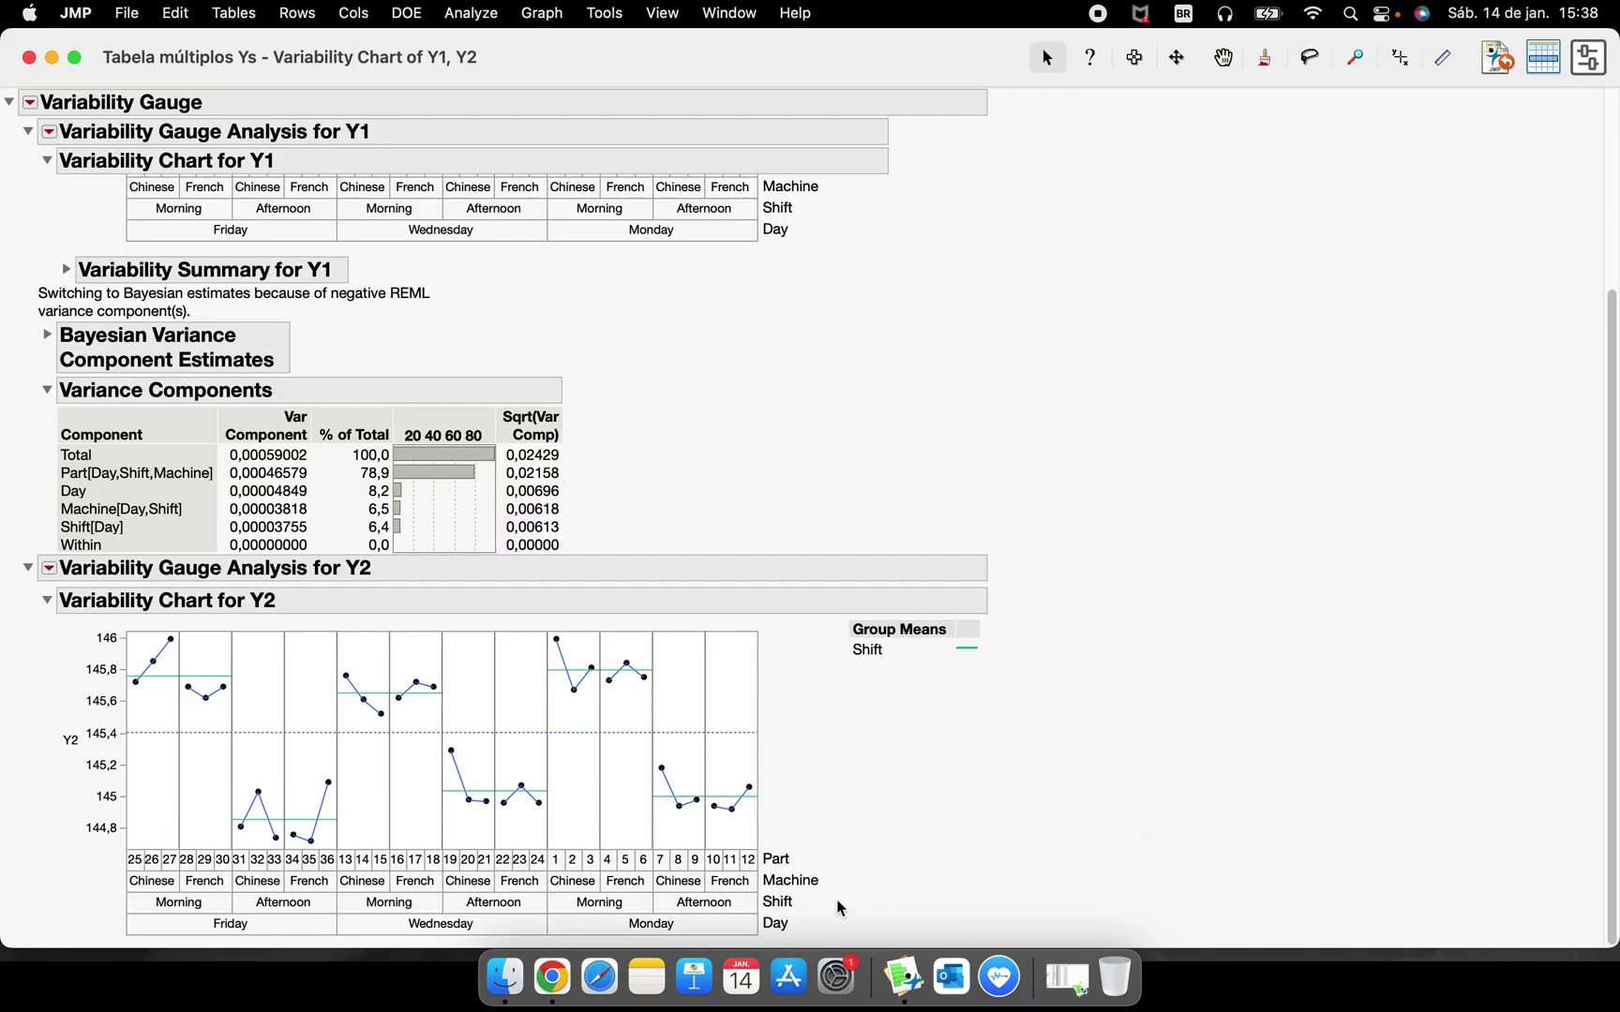
pyautogui.click(49, 568)
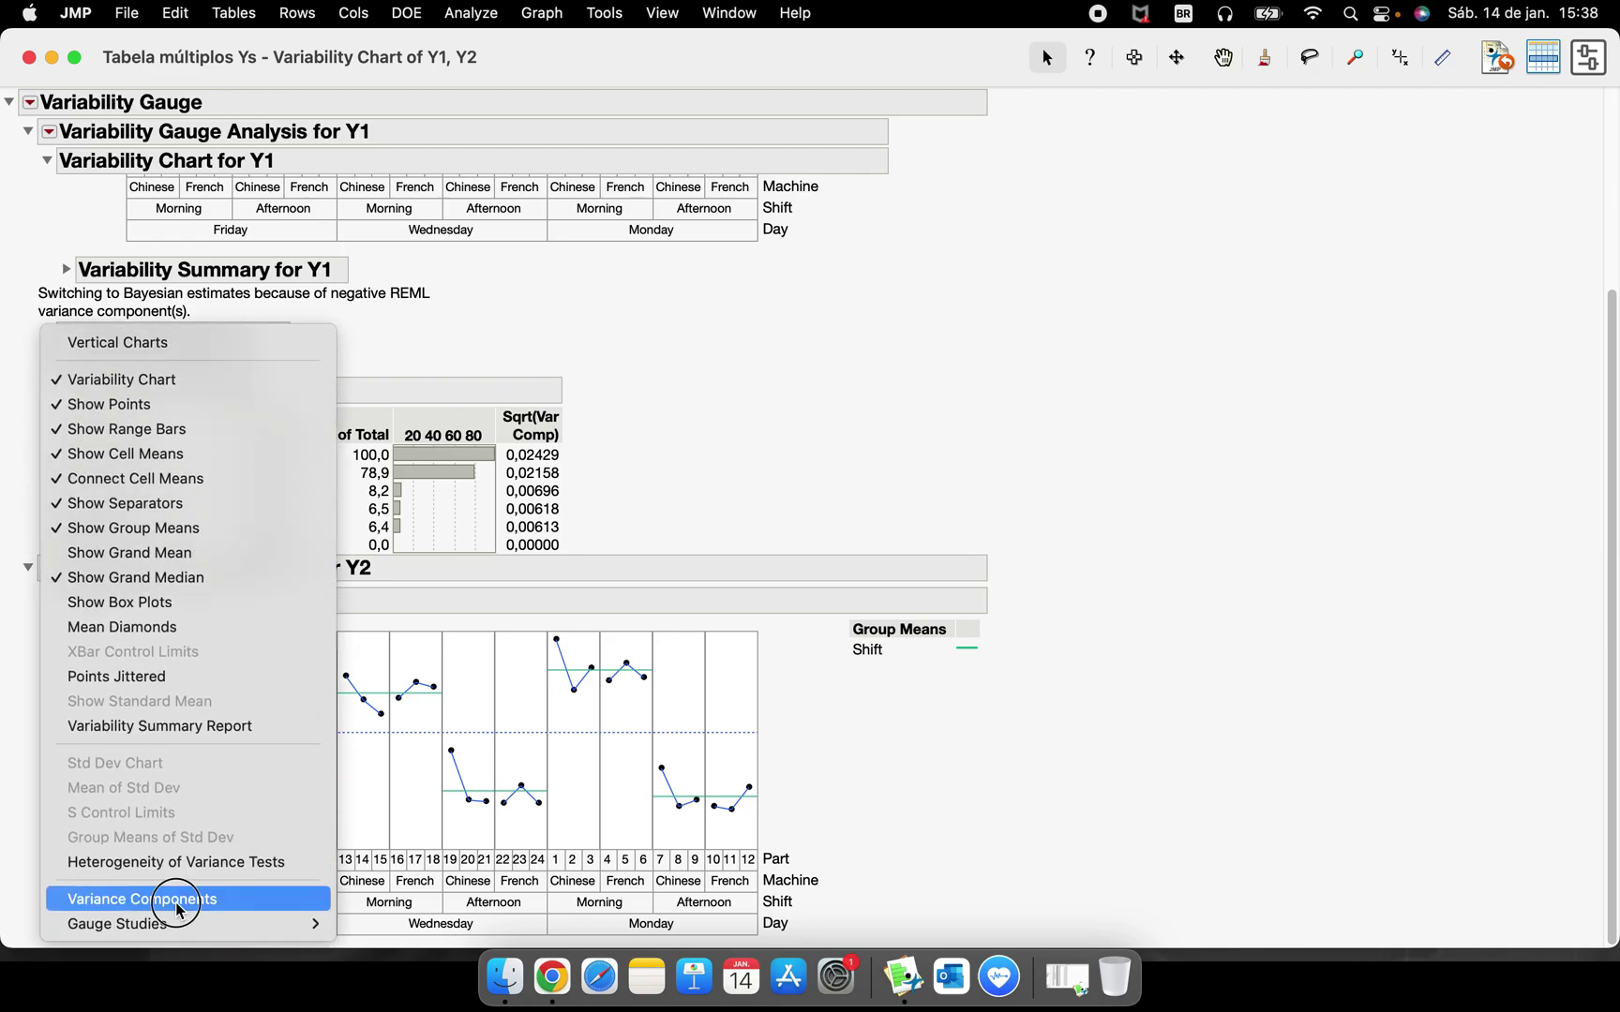
pyautogui.click(181, 898)
pyautogui.click(774, 334)
pyautogui.click(870, 380)
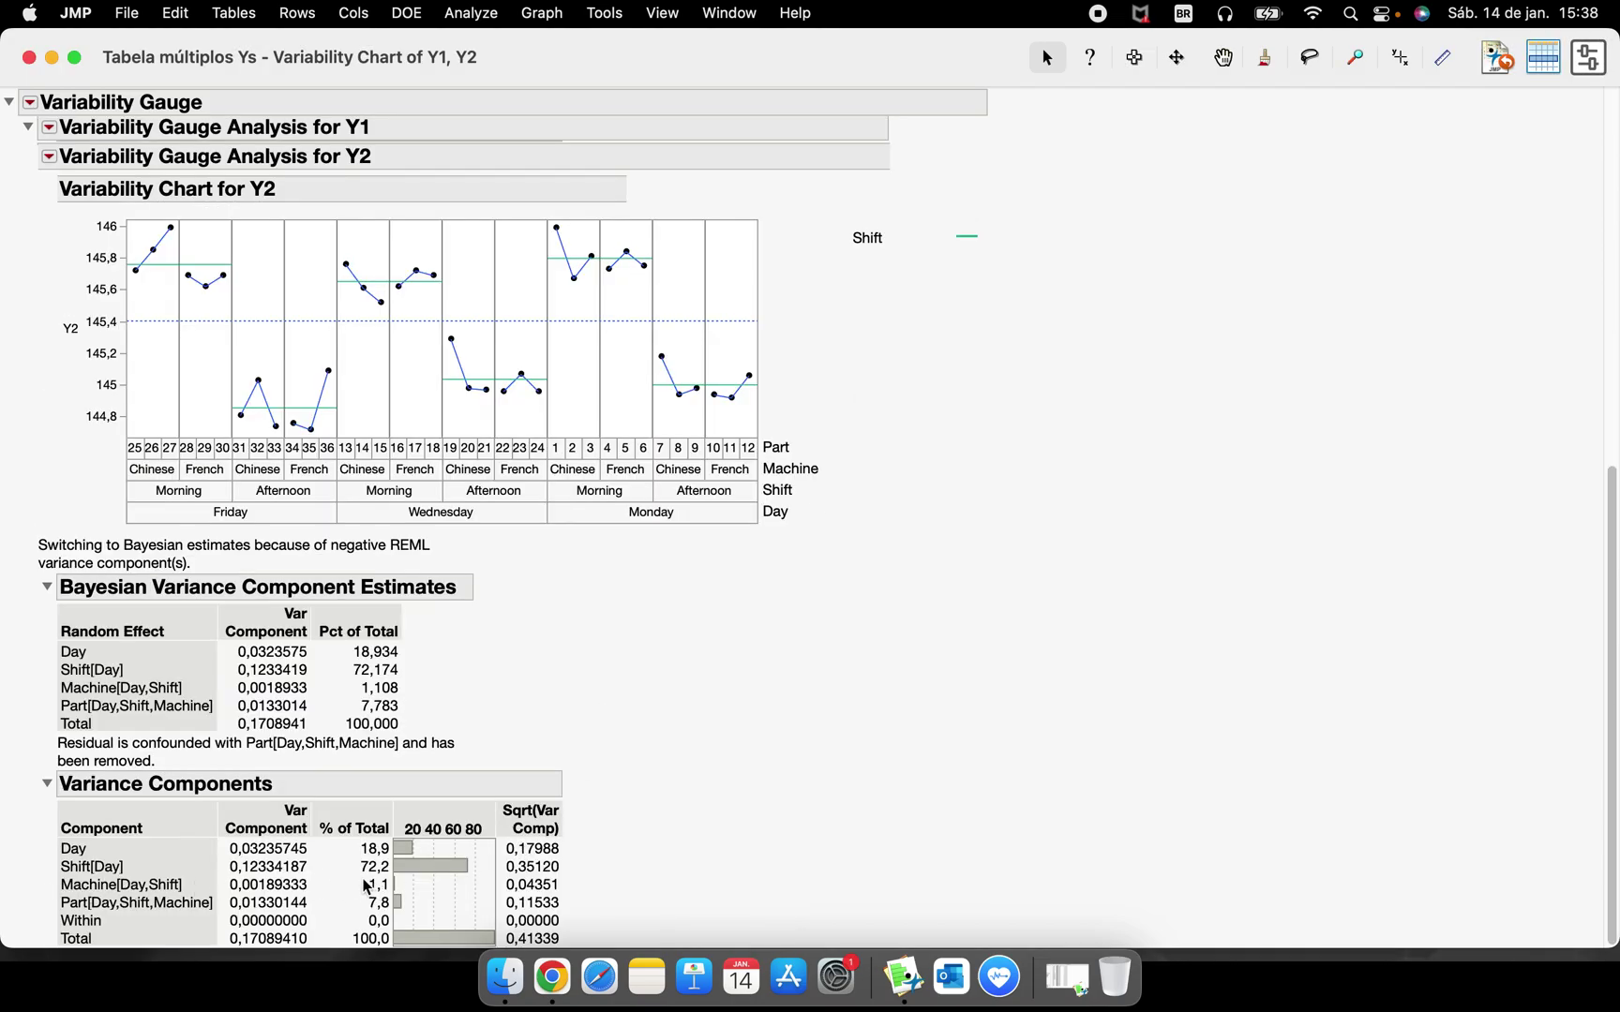
pyautogui.moveTo(575, 886)
pyautogui.mouseDown()
pyautogui.moveTo(50, 881)
pyautogui.moveTo(50, 863)
pyautogui.moveTo(480, 848)
pyautogui.moveTo(590, 874)
pyautogui.mouseUp()
# Collapse the Y2 Bayesian estimates and variance components, the Y1 Variance Components table, and the whole Y2 analysis.
pyautogui.click(46, 586)
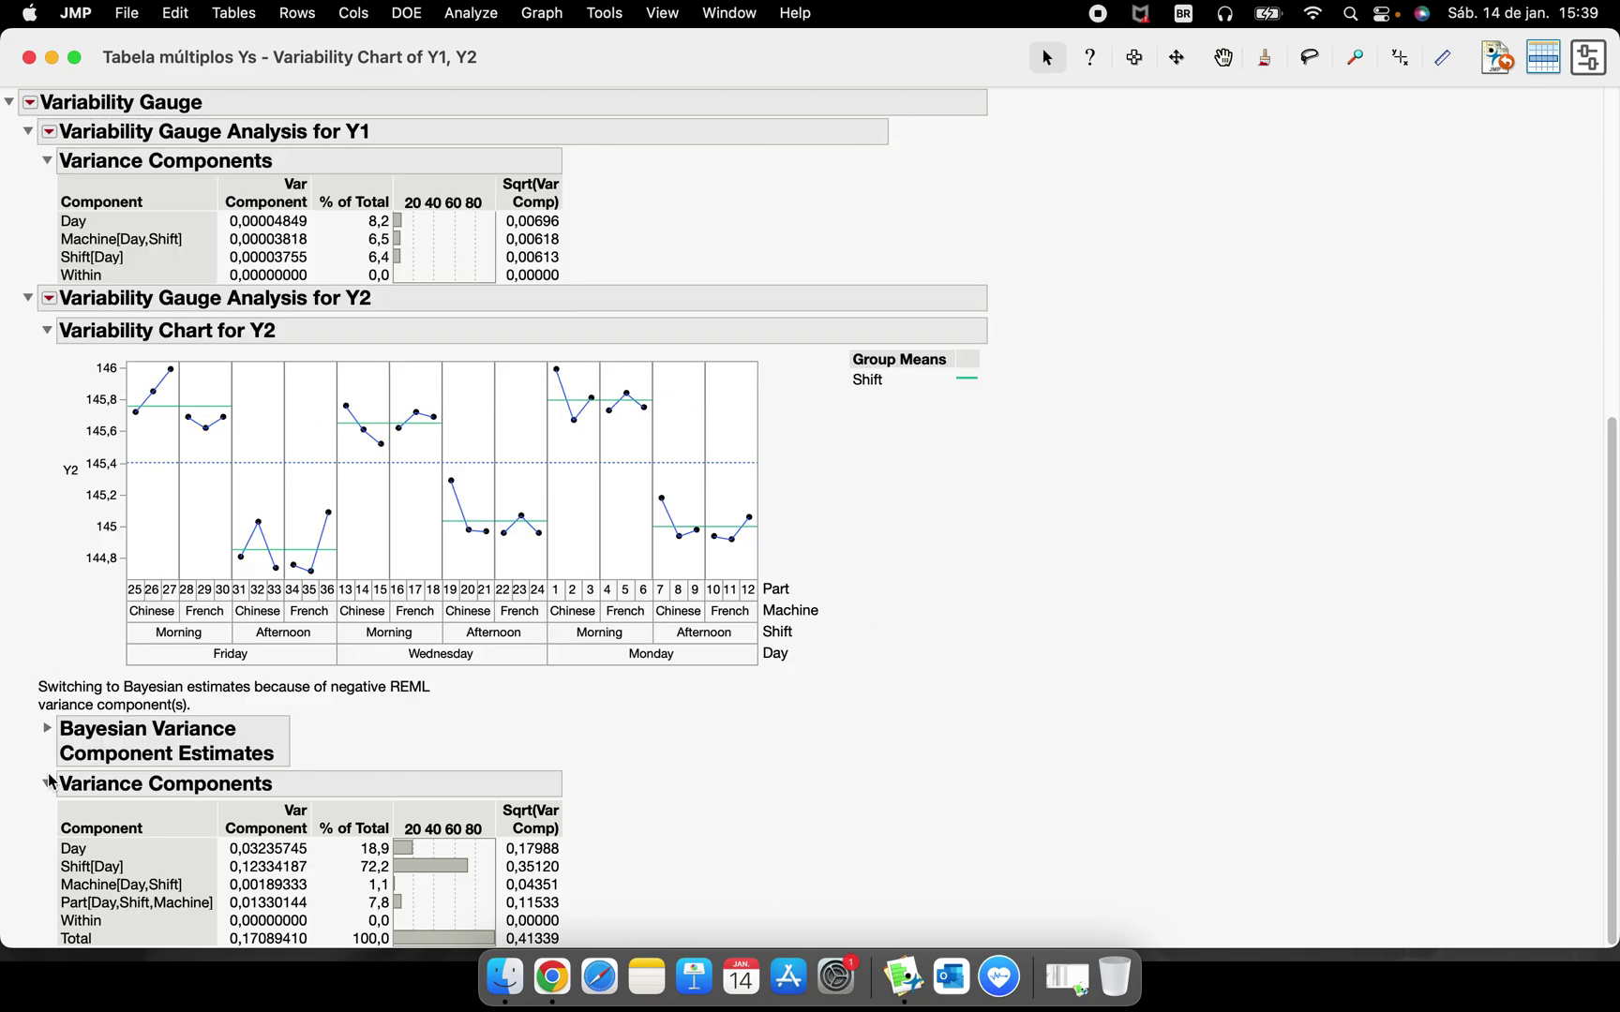
pyautogui.click(49, 781)
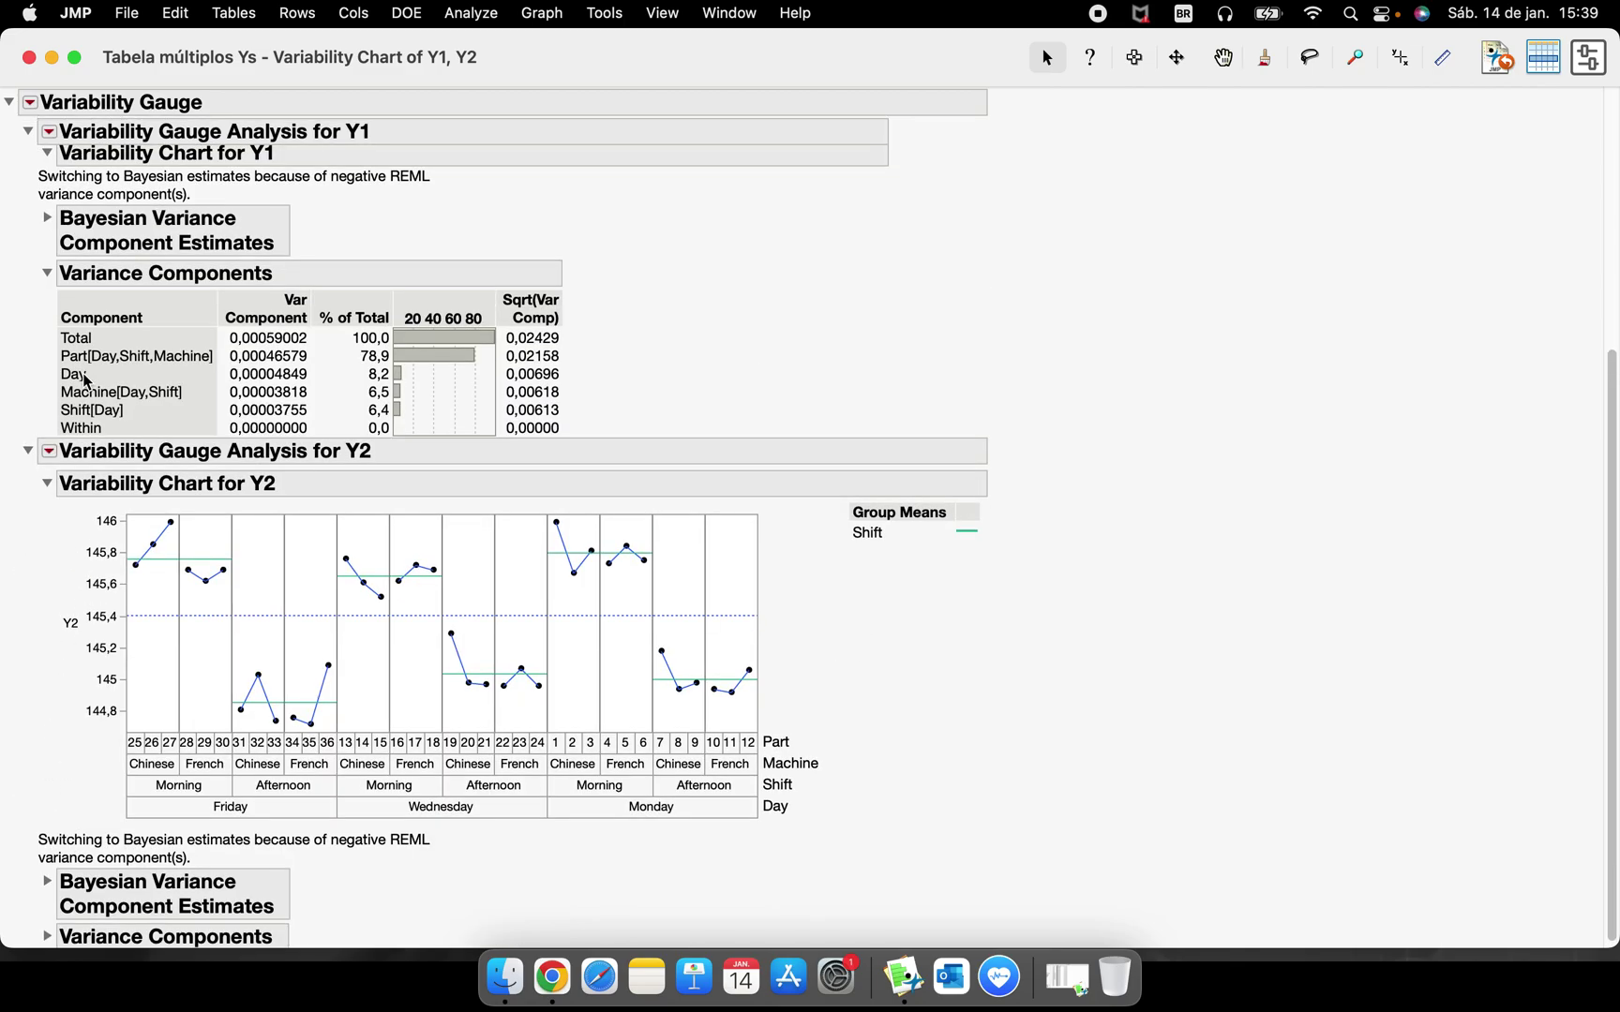
pyautogui.click(46, 156)
pyautogui.click(47, 151)
pyautogui.click(47, 633)
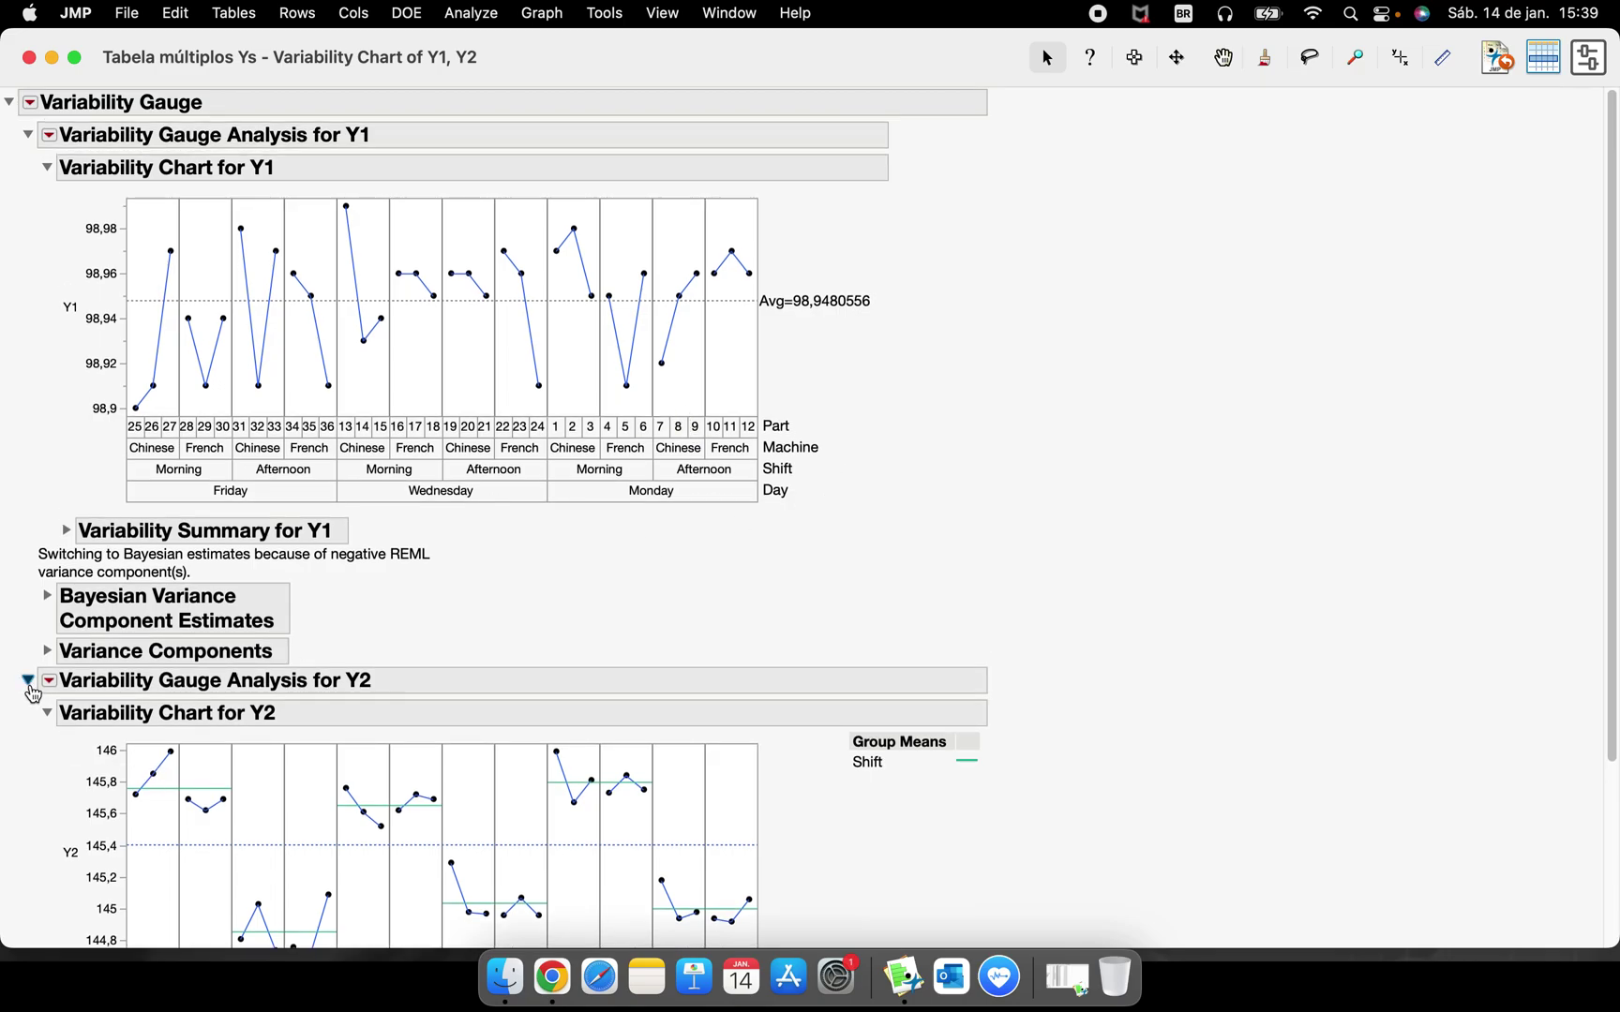
pyautogui.click(28, 681)
pyautogui.moveTo(695, 523)
pyautogui.mouseDown()
pyautogui.moveTo(1084, 438)
pyautogui.moveTo(463, 585)
pyautogui.mouseUp()
# Hide the grand mean line on the Y1 variability chart and enlarge the chart in both width and height.
pyautogui.click(49, 135)
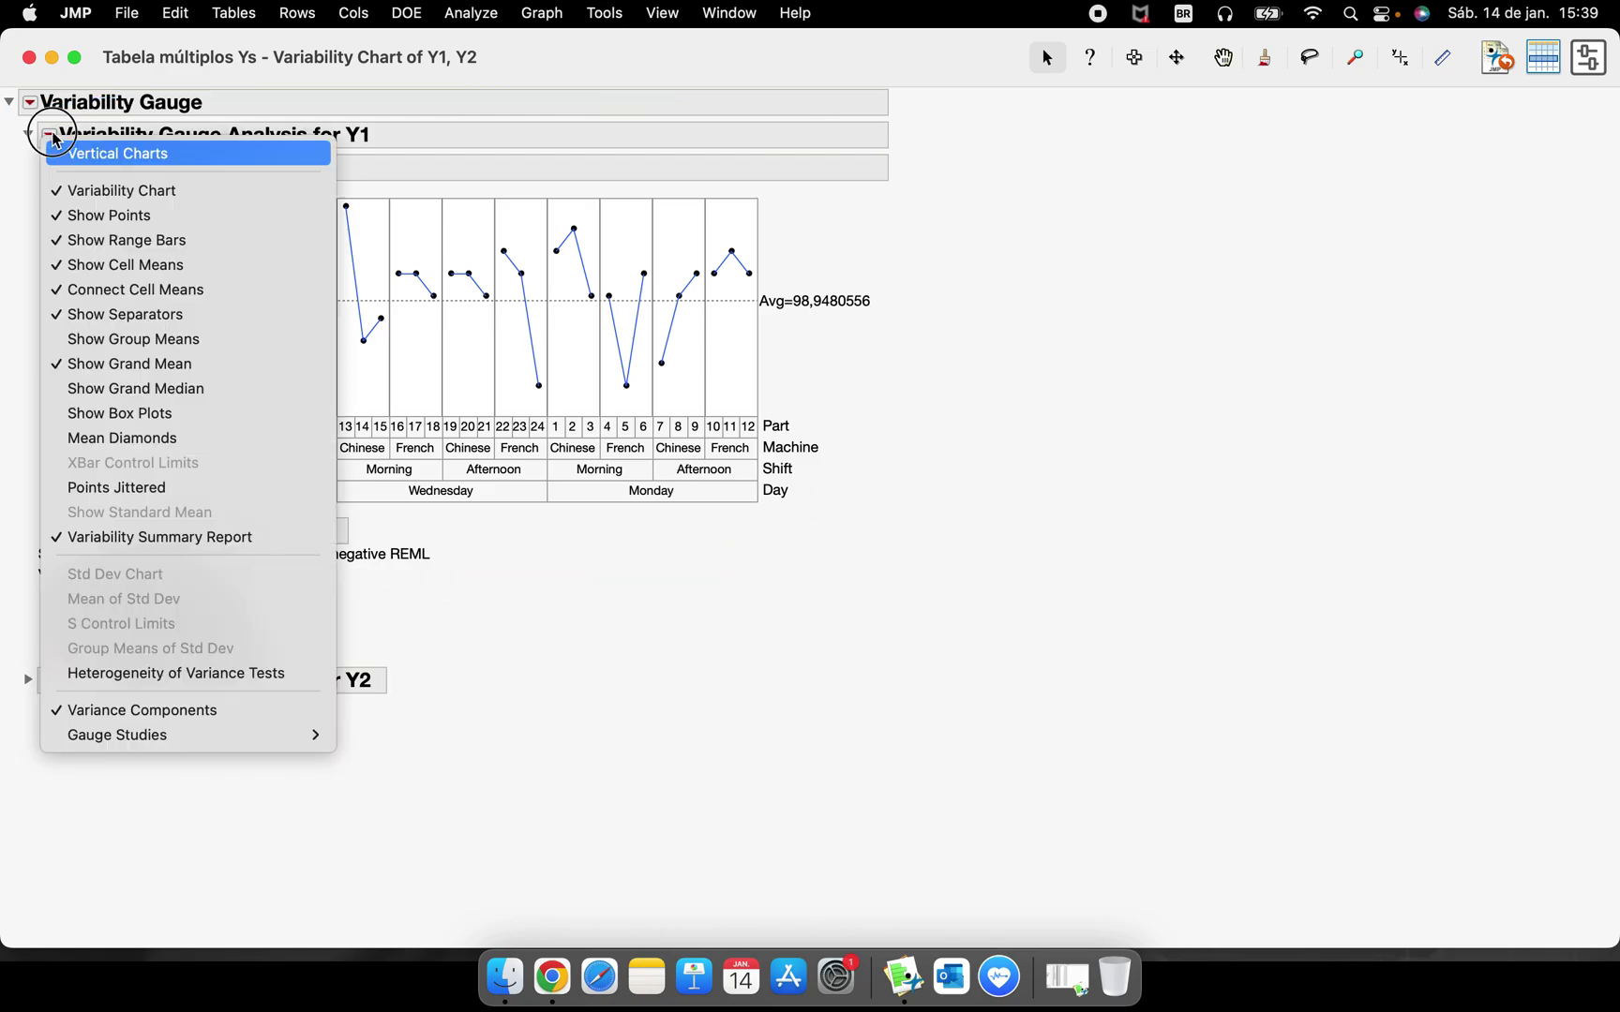
pyautogui.click(167, 368)
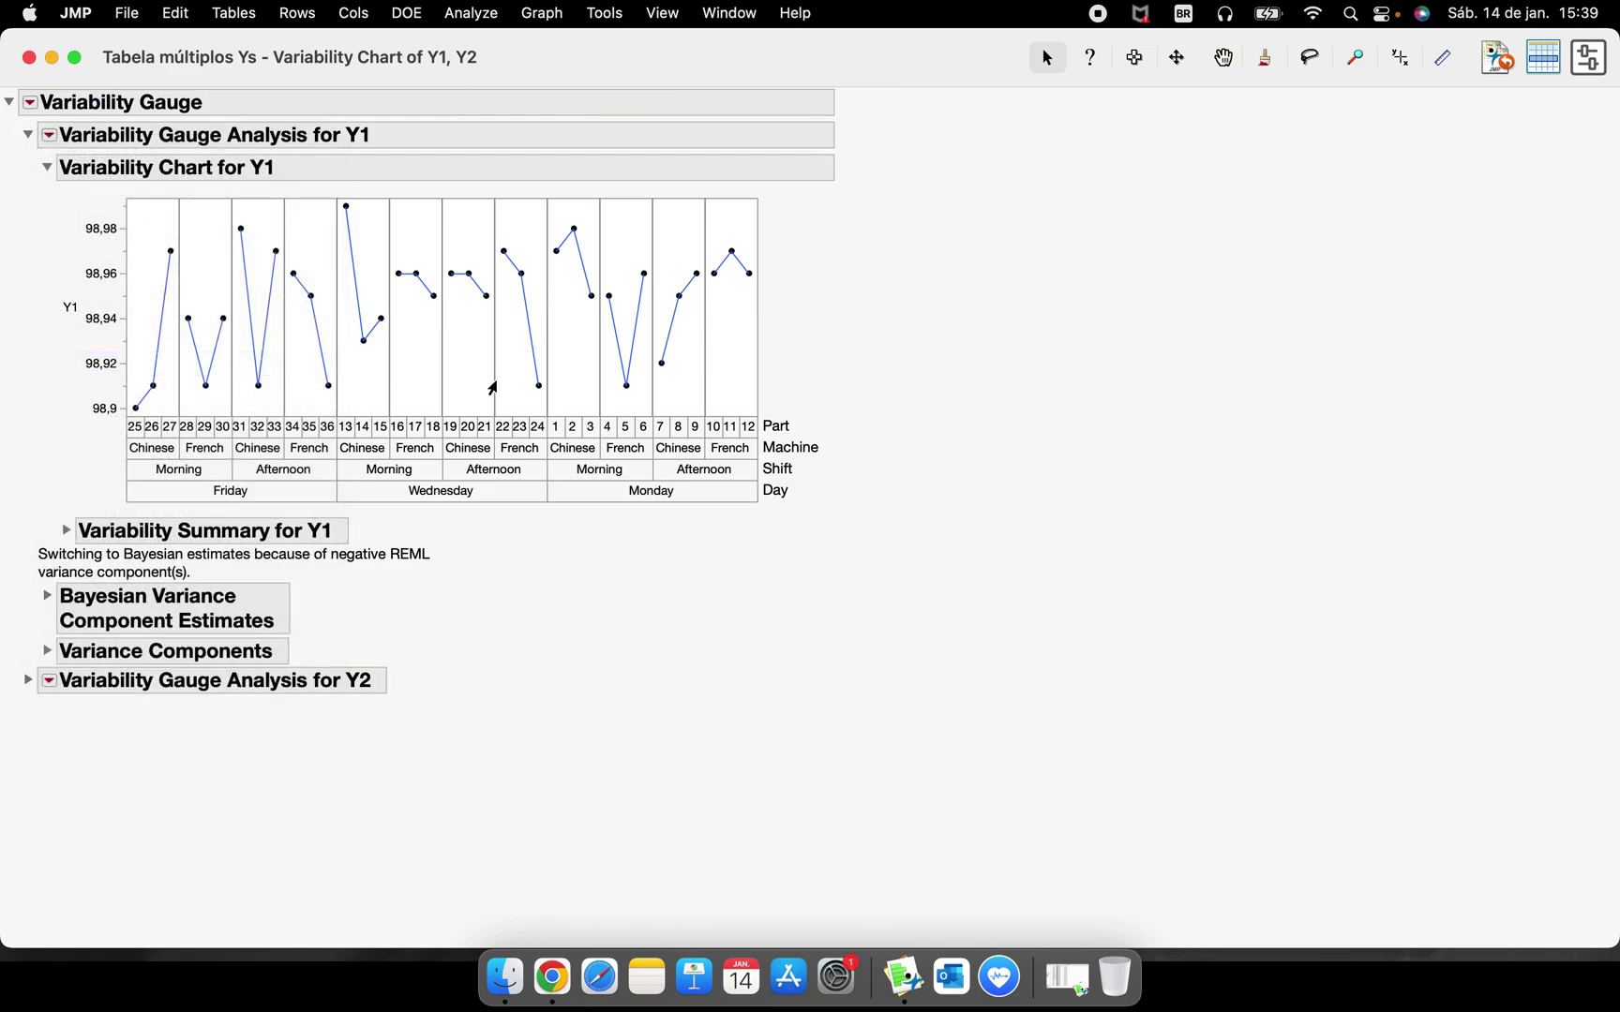
pyautogui.moveTo(758, 415); pyautogui.dragTo(975, 555)
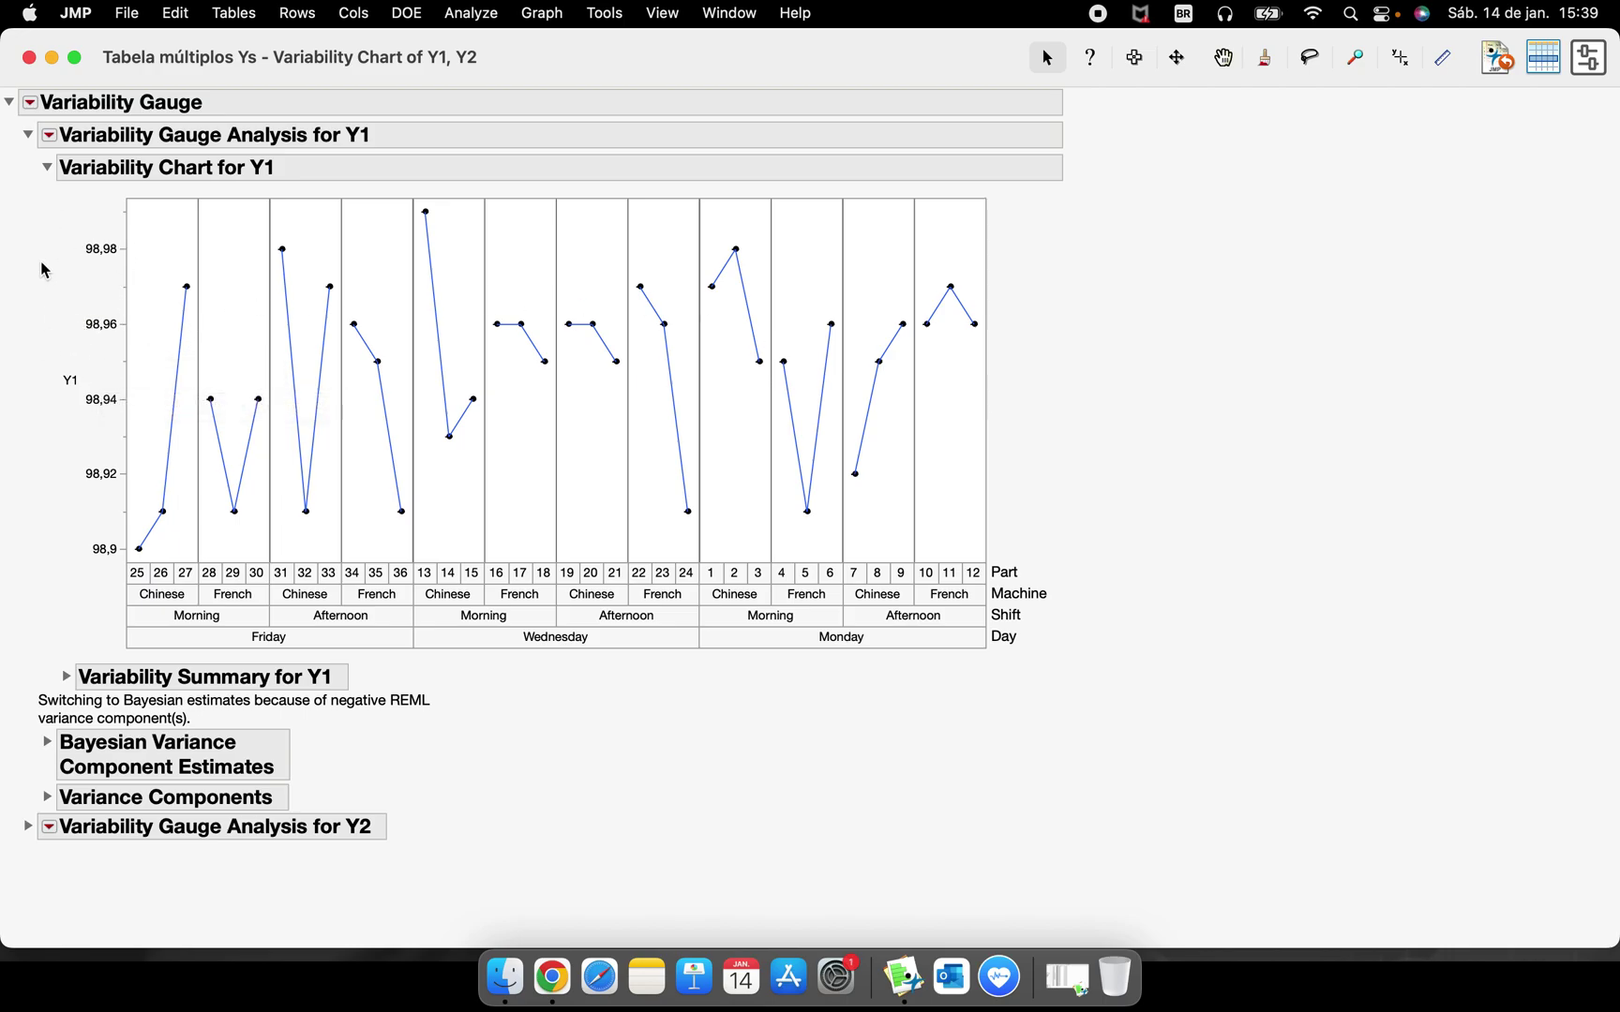
# Add a dashed blue reference line labelled LSL at 98,9 to the Y axis of the Y1 chart.
pyautogui.doubleClick(112, 393)
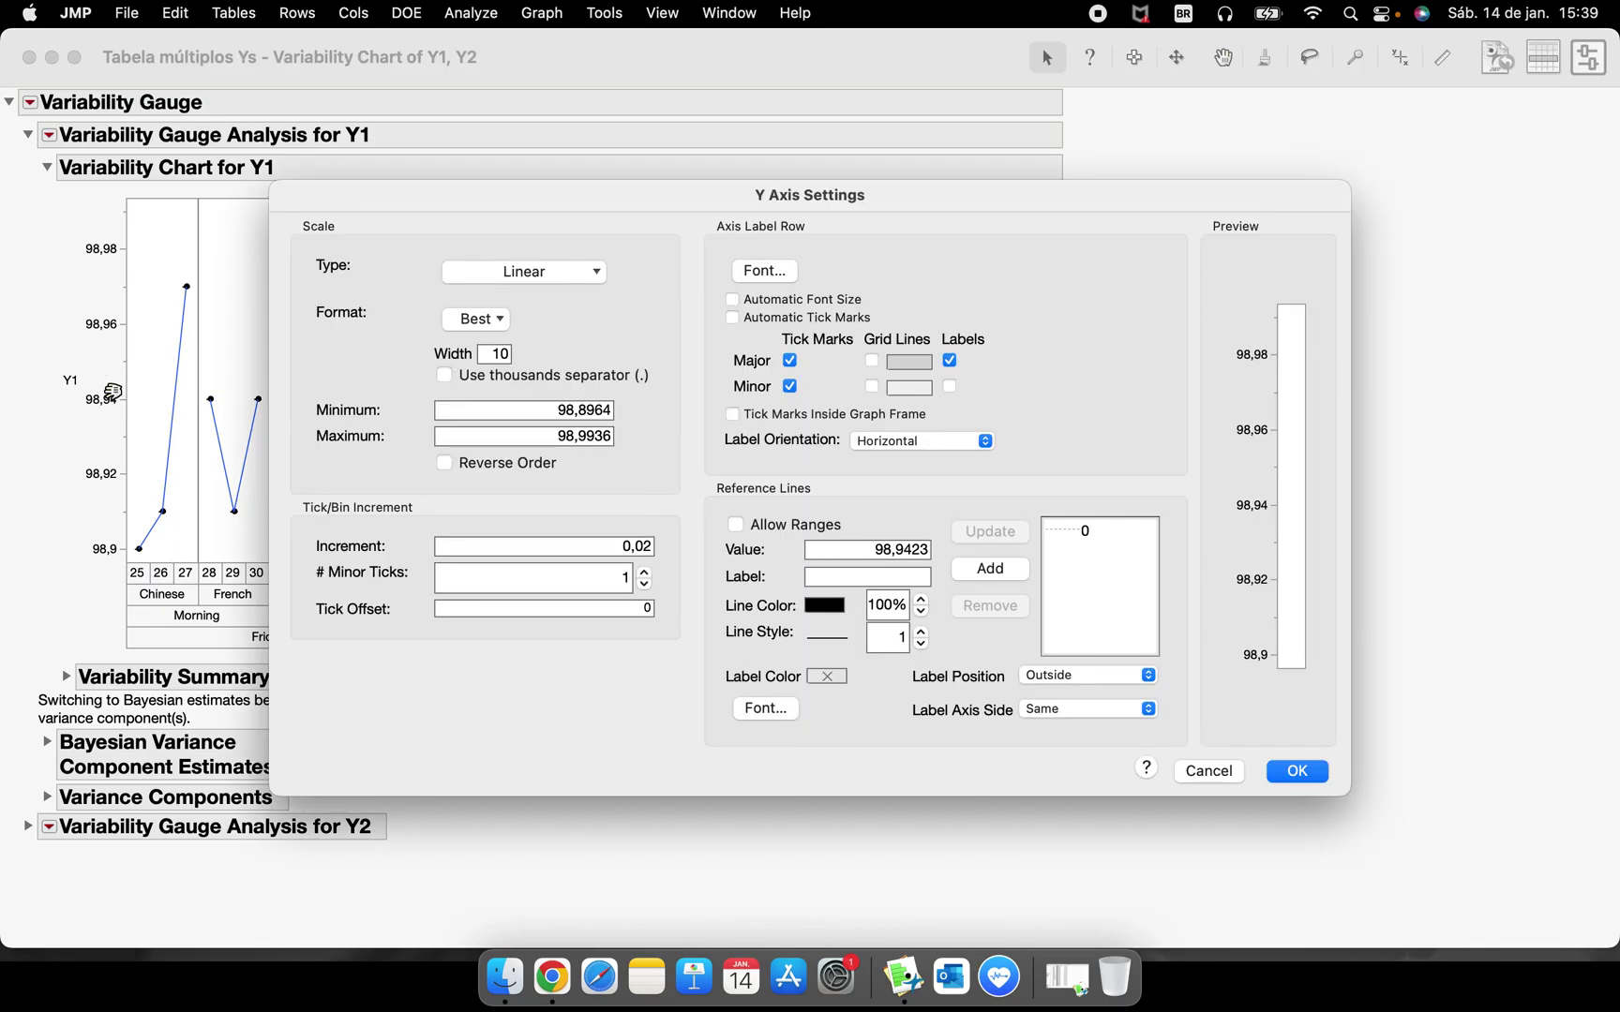
pyautogui.moveTo(644, 199); pyautogui.dragTo(599, 157)
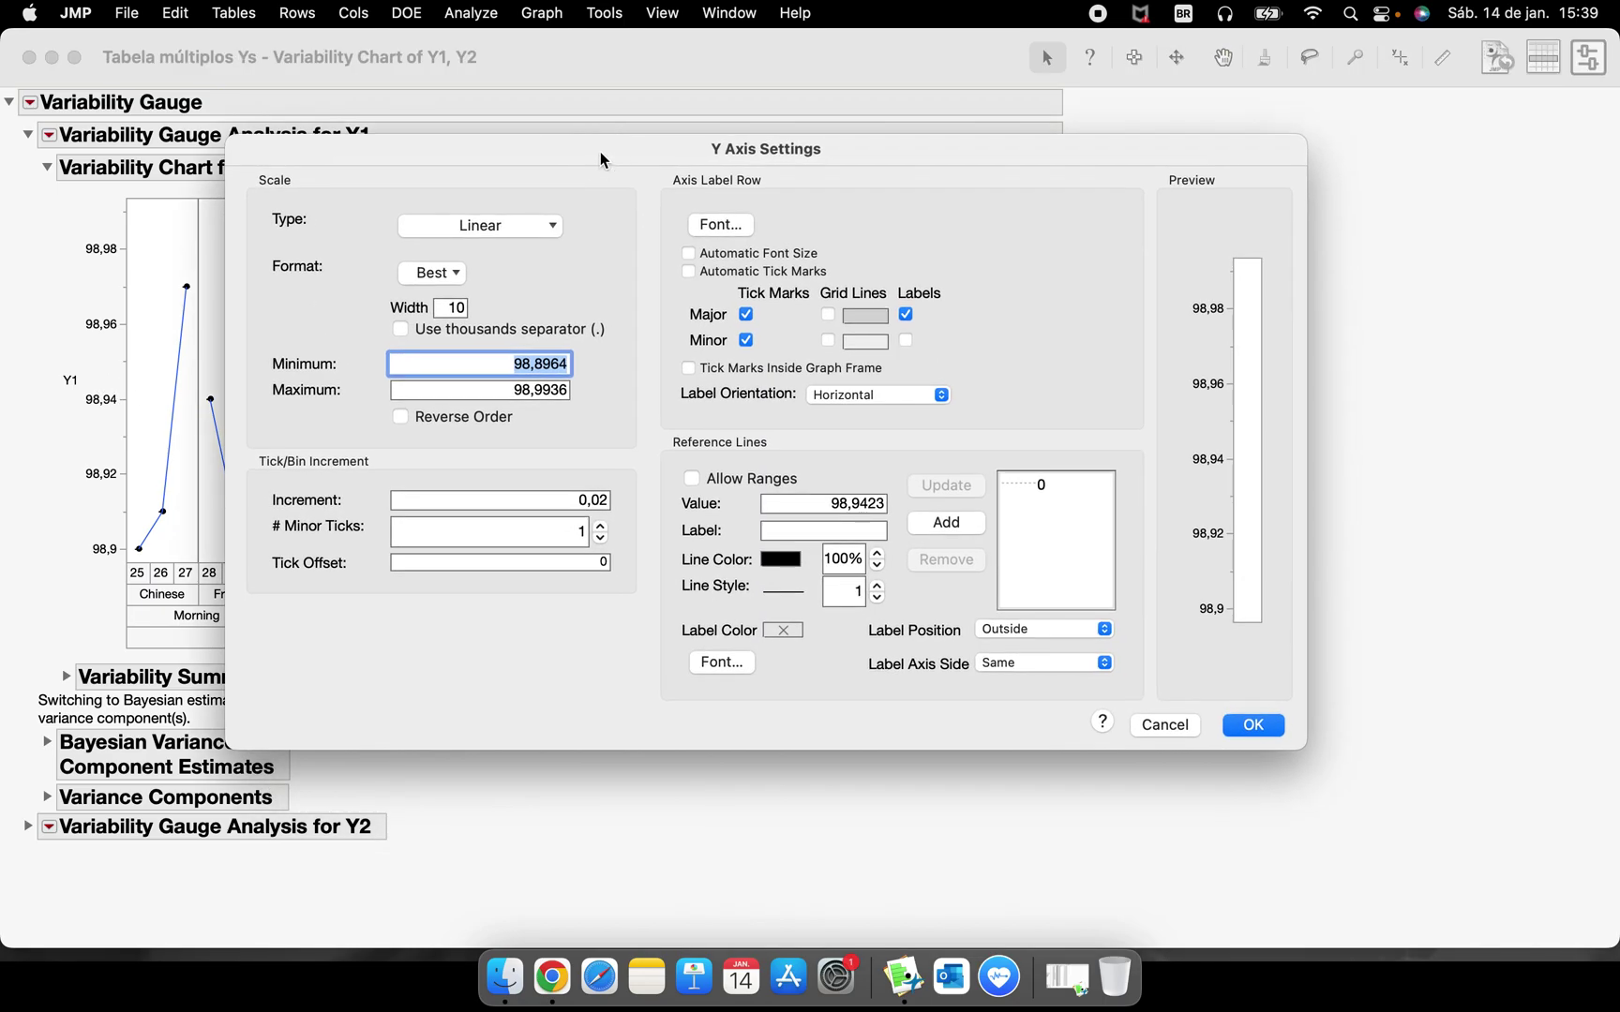
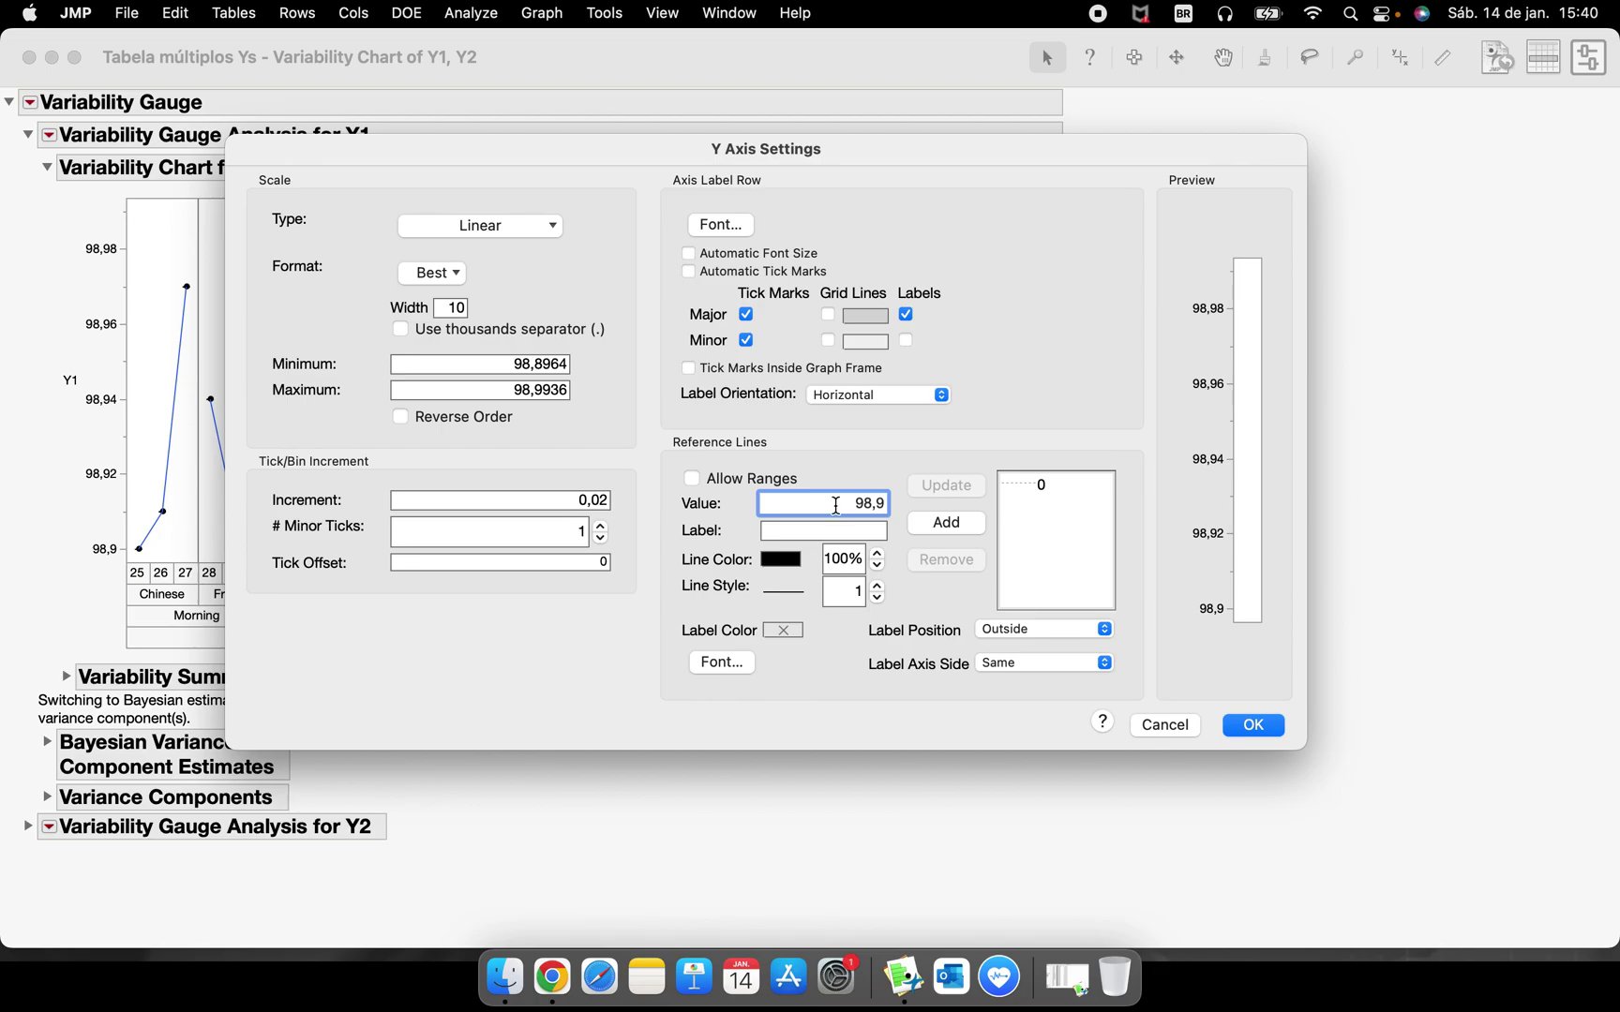
pyautogui.write('LSL')
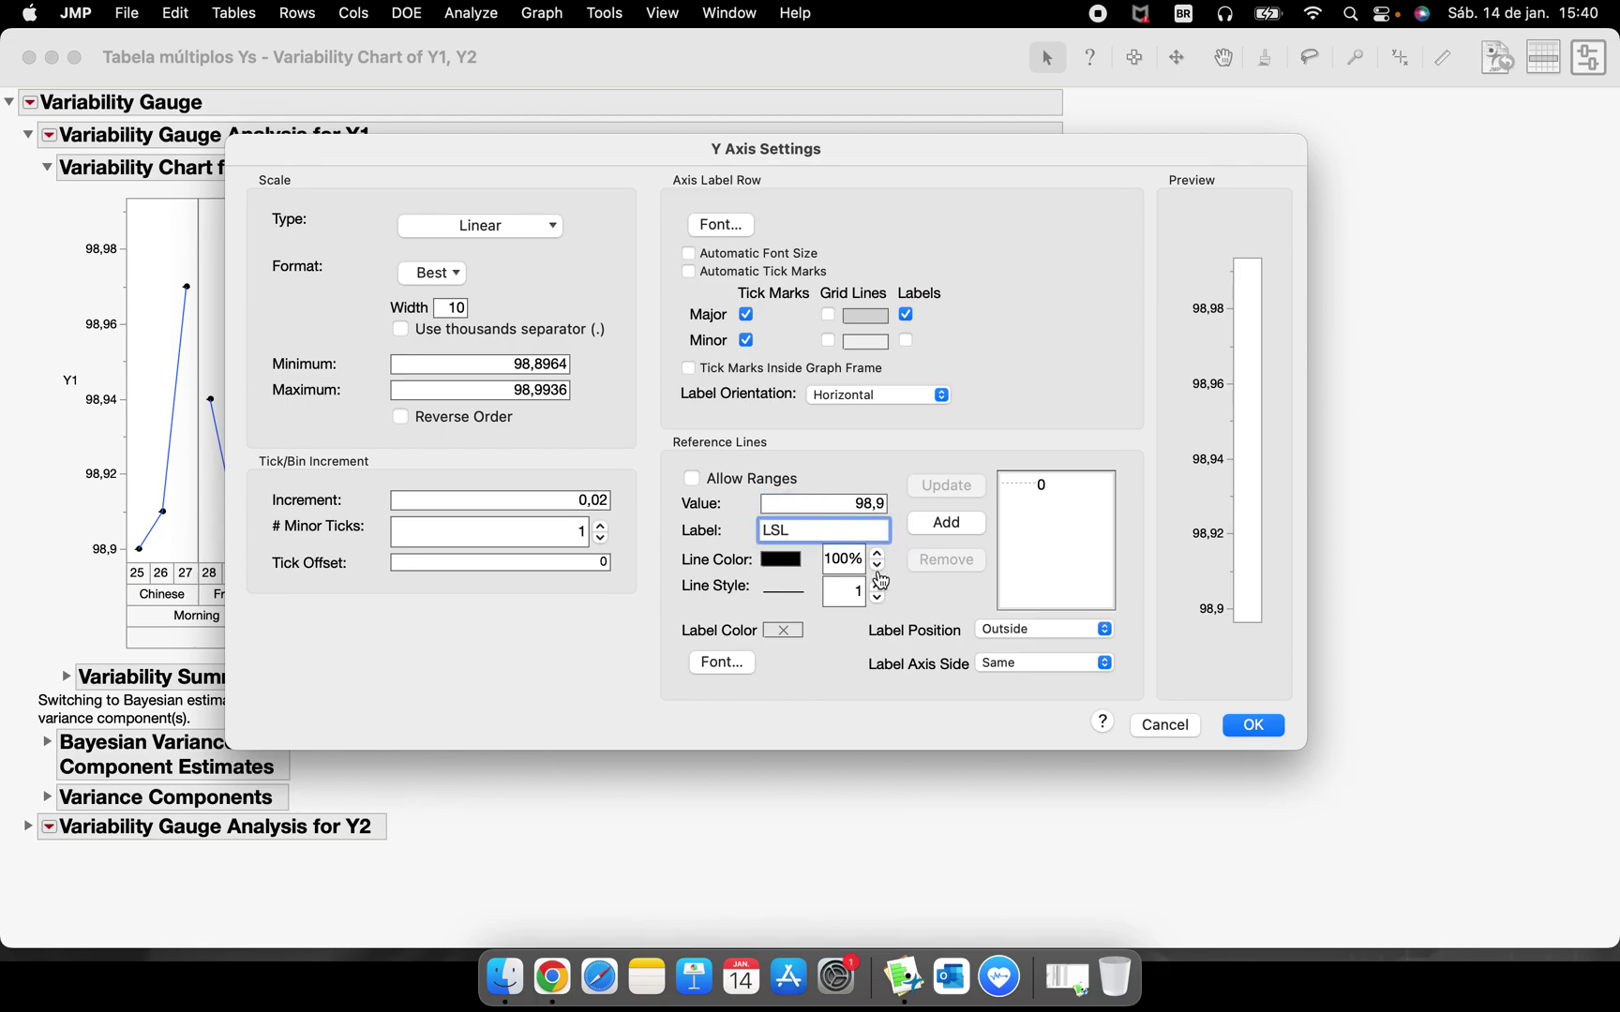
pyautogui.click(790, 560)
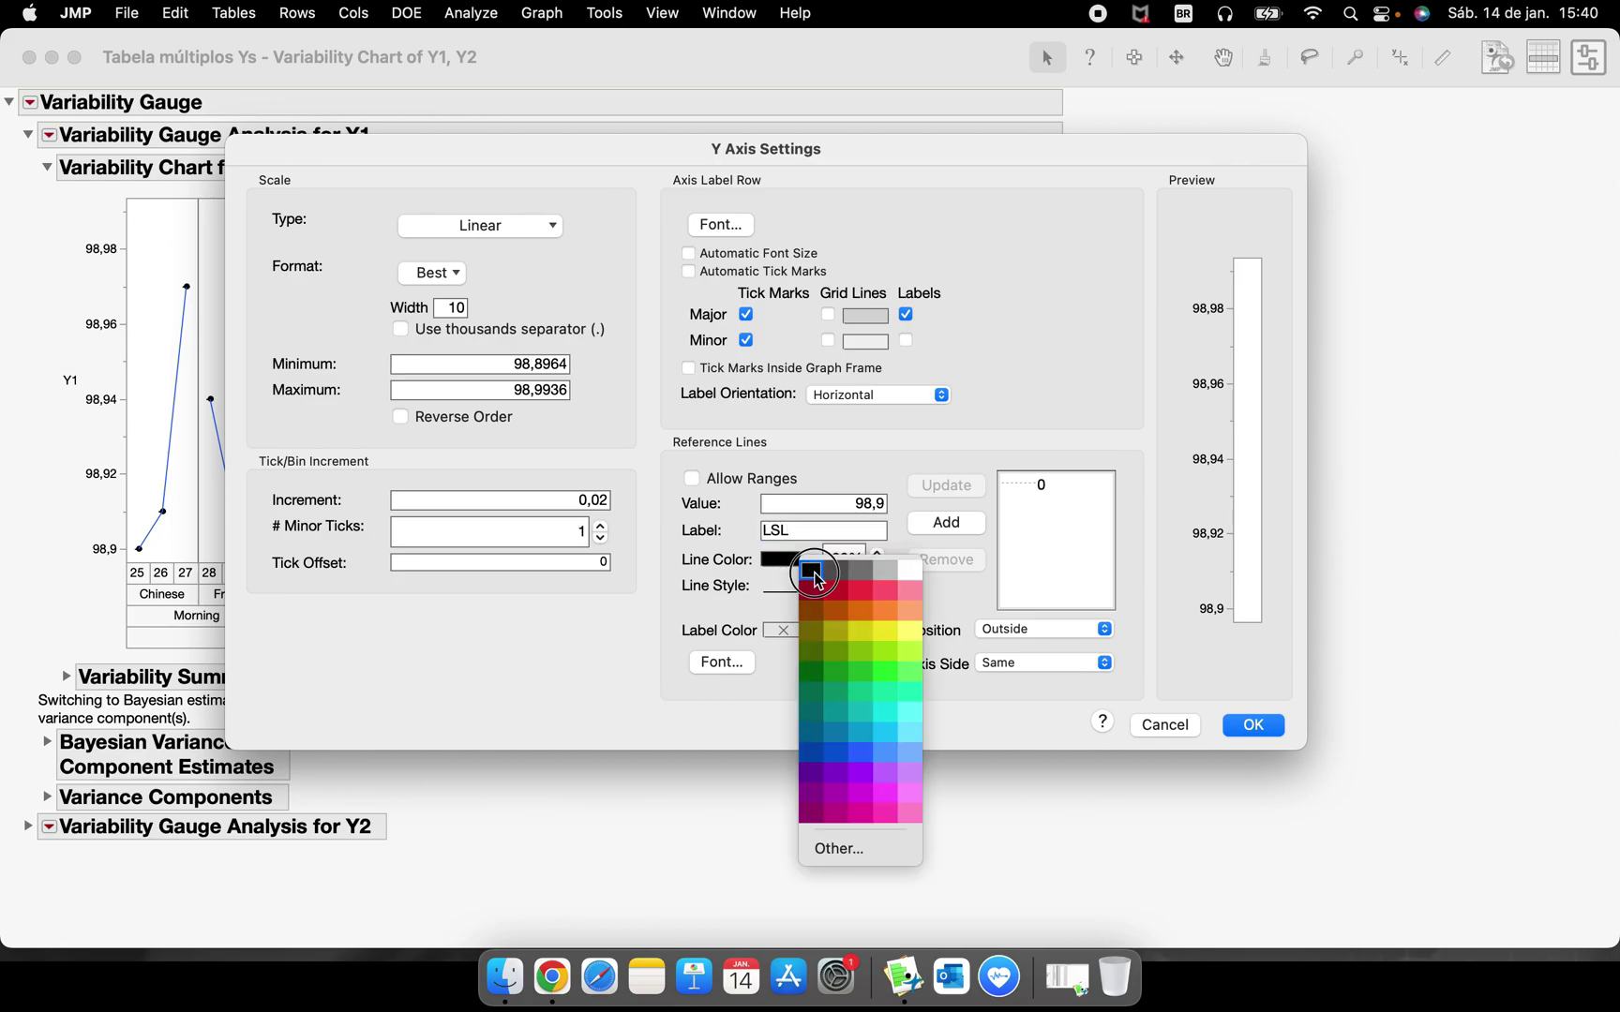
pyautogui.click(811, 569)
pyautogui.click(784, 593)
pyautogui.click(812, 645)
pyautogui.click(783, 559)
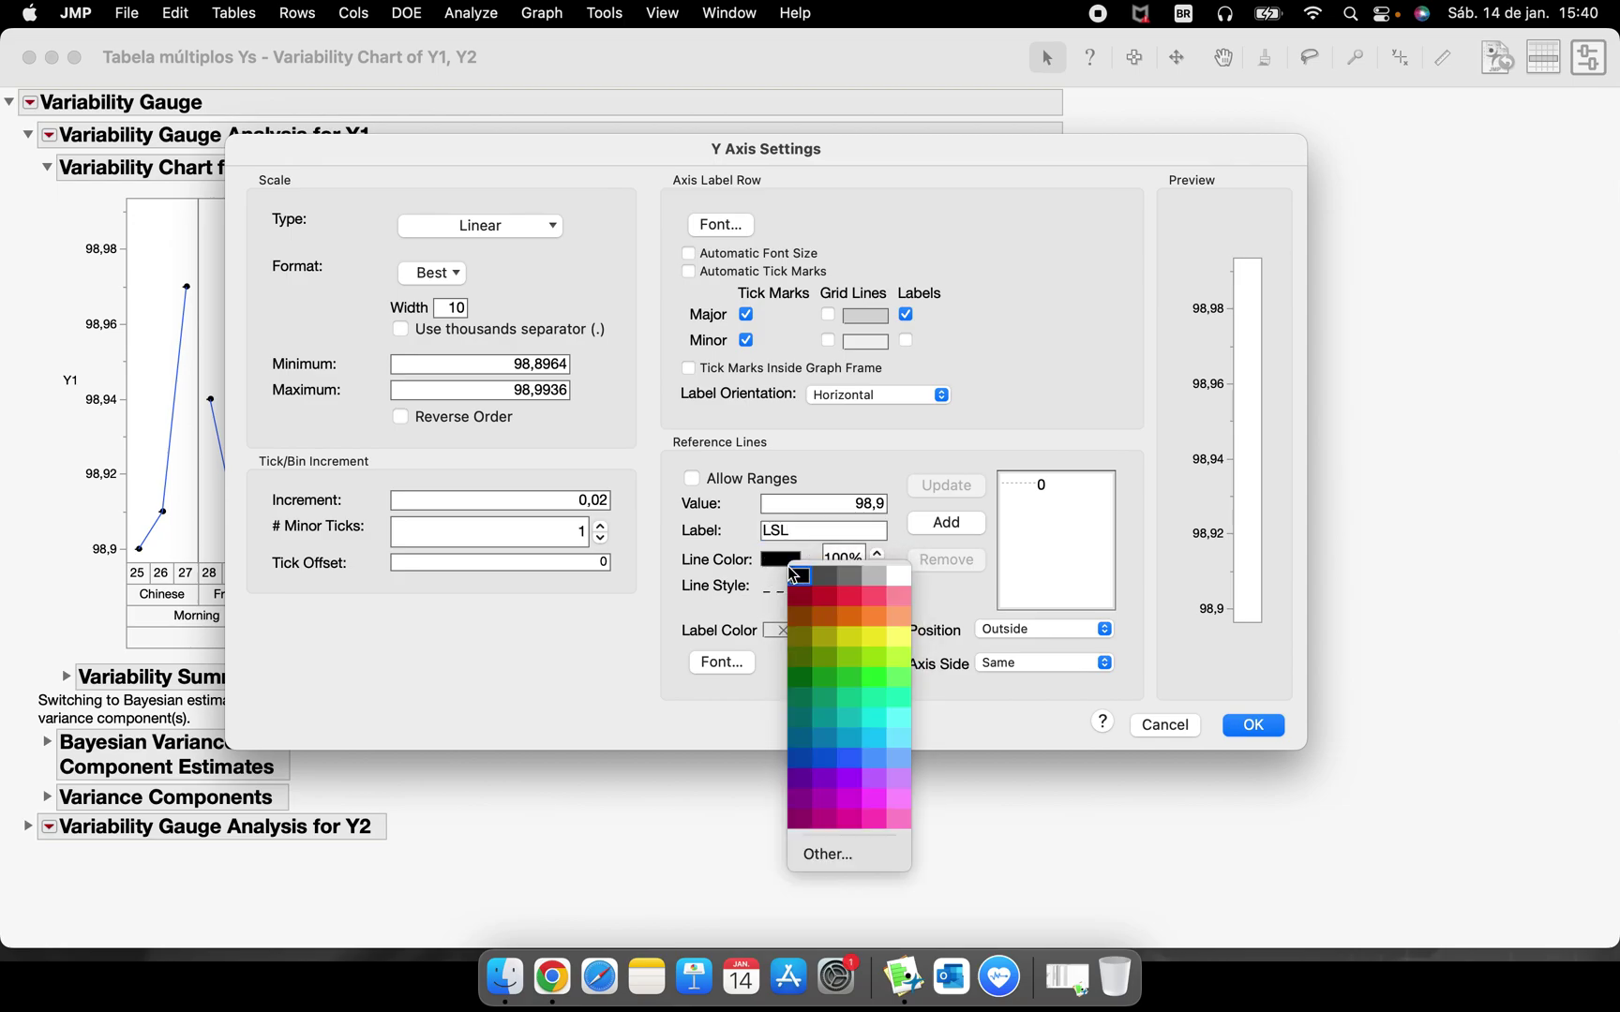
pyautogui.click(826, 759)
pyautogui.click(949, 530)
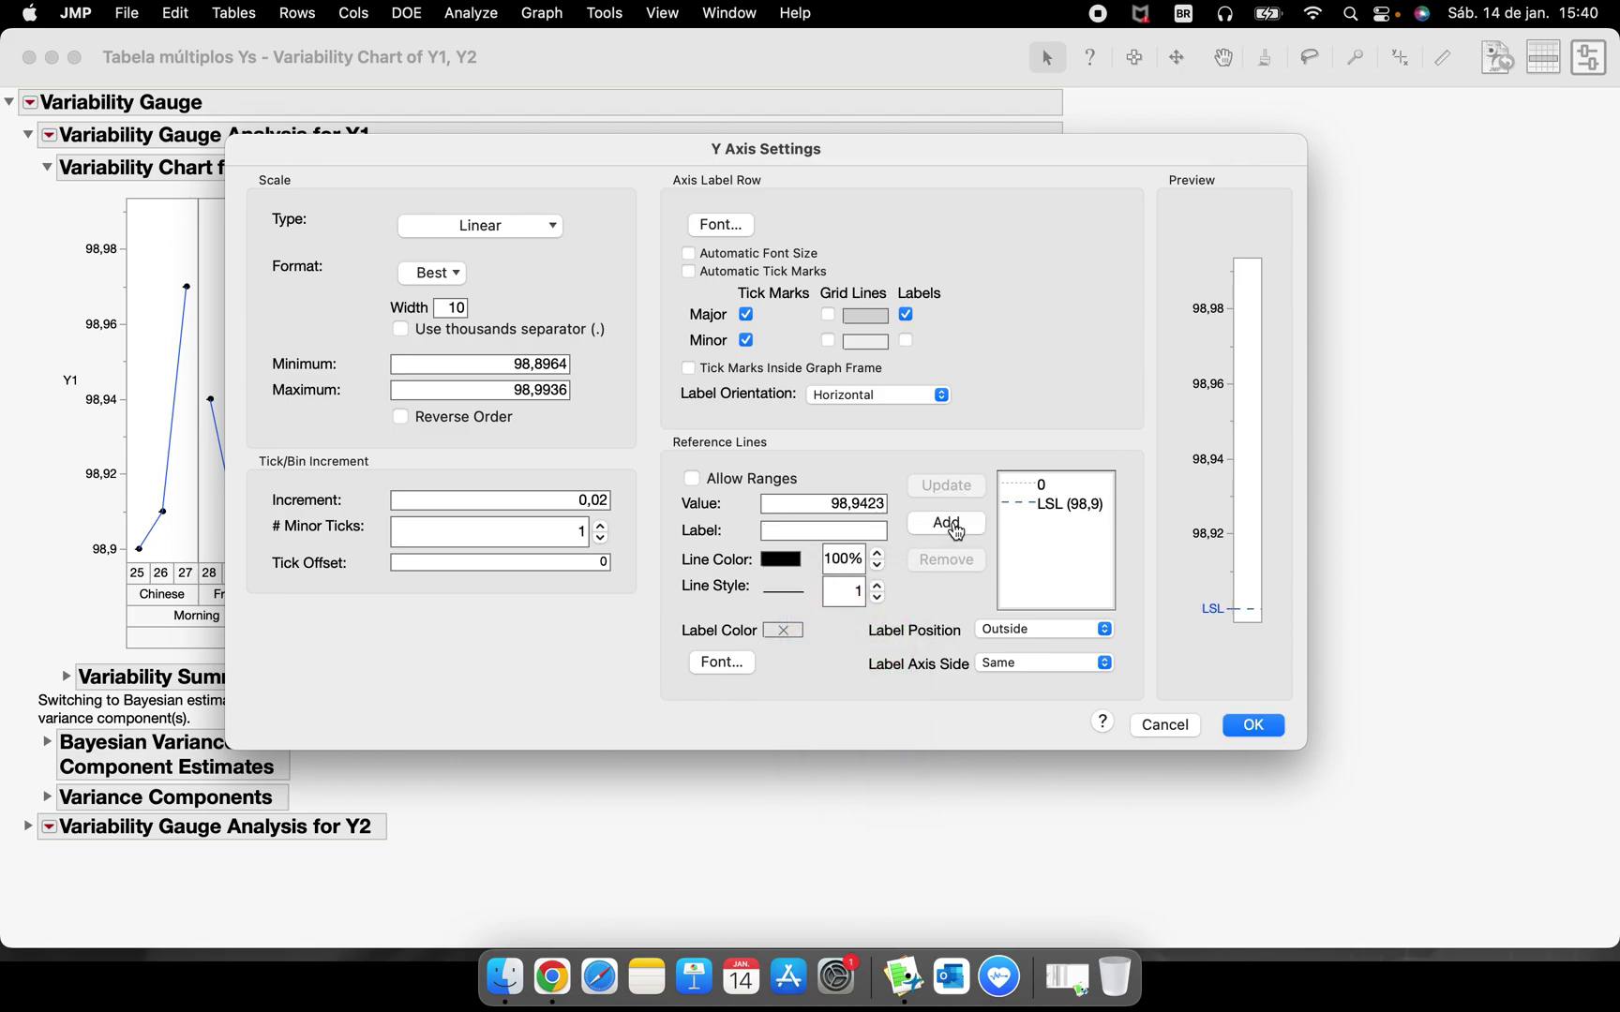
# Add a dashed blue reference line labelled USL at 99 and apply the Y1 axis settings.
pyautogui.doubleClick(862, 503)
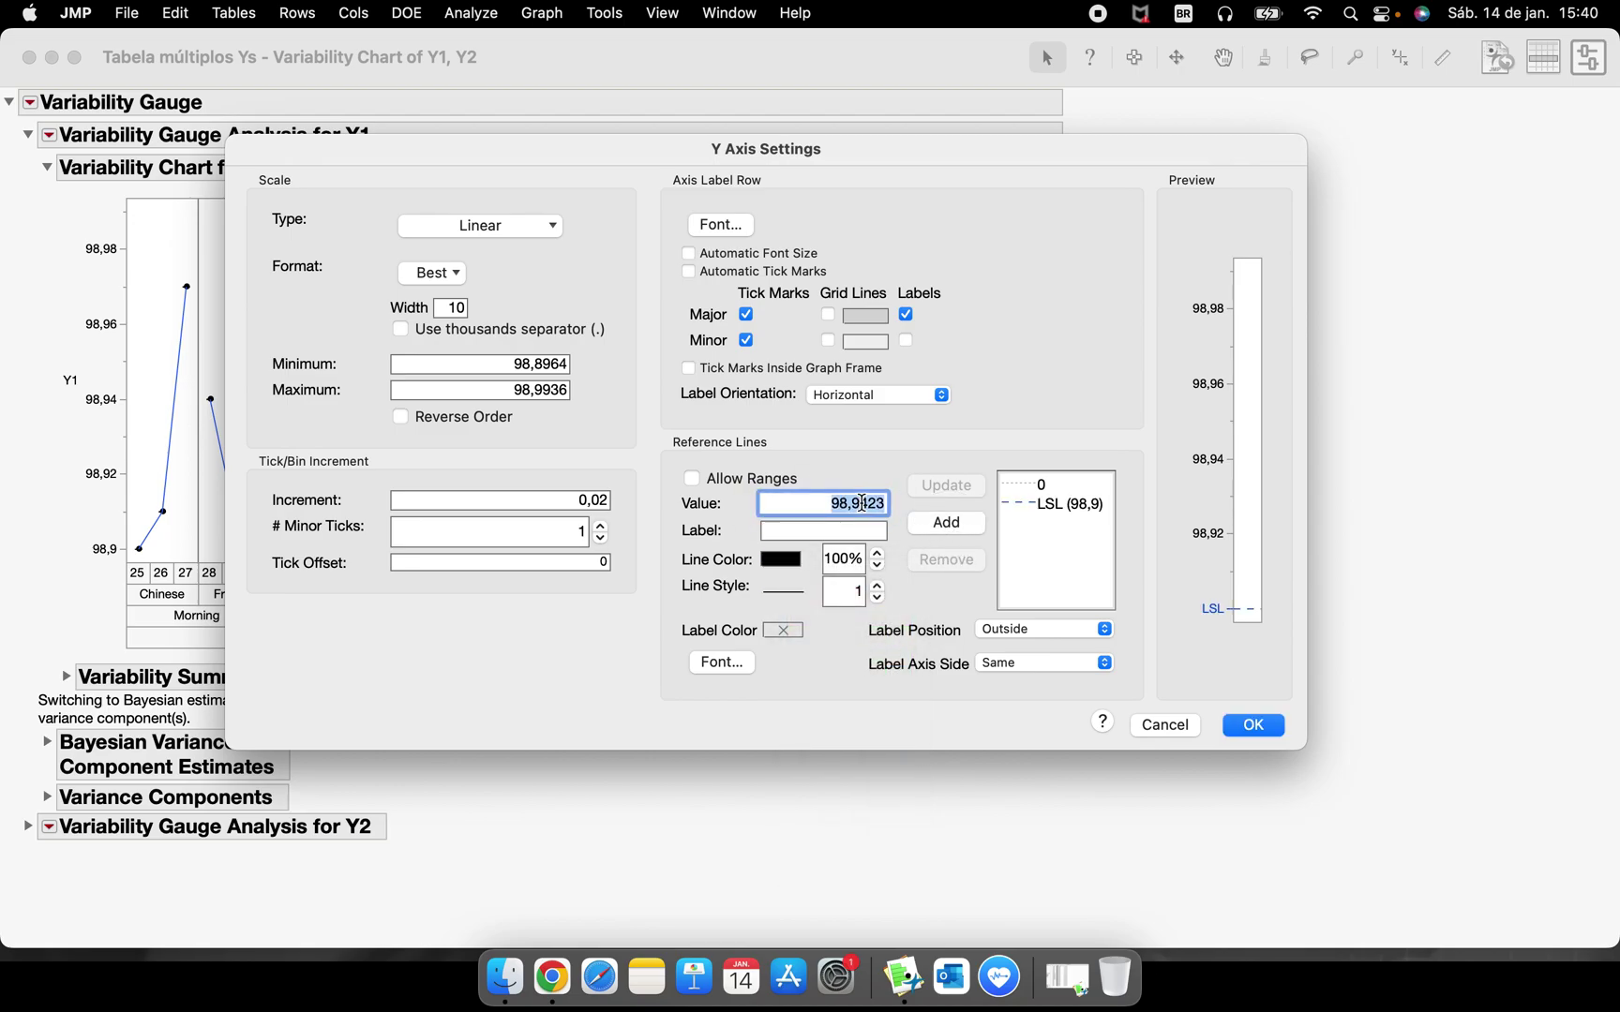
pyautogui.write('99')
pyautogui.click(823, 531)
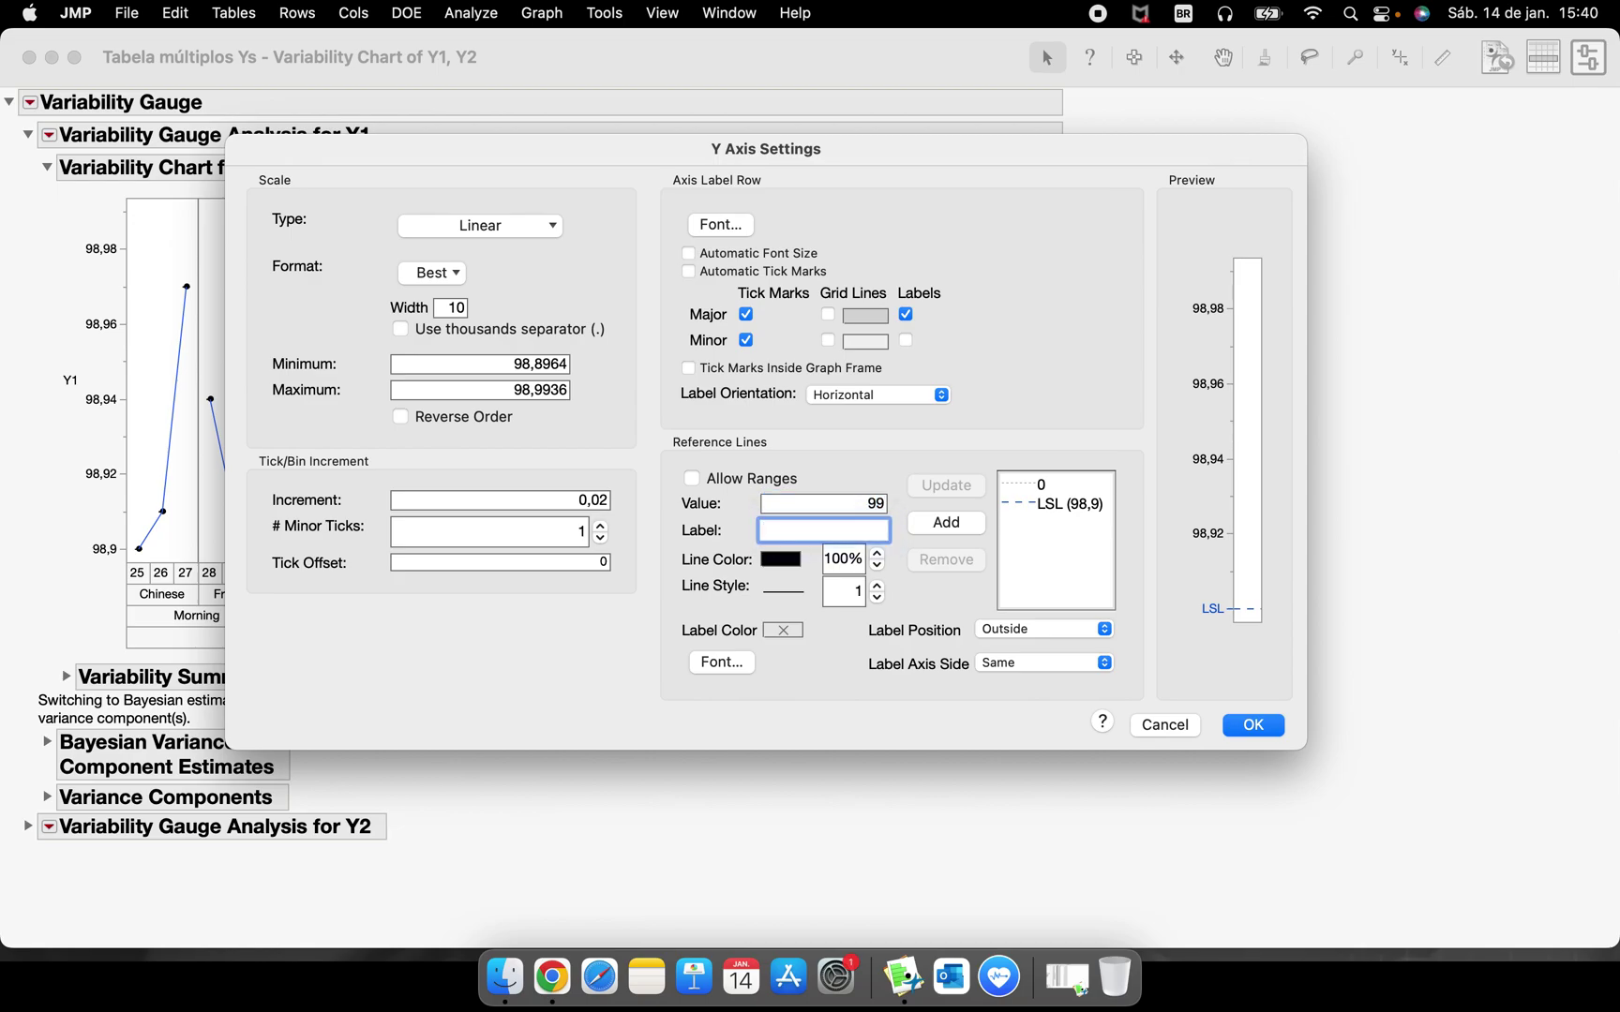
pyautogui.click(774, 563)
pyautogui.click(808, 752)
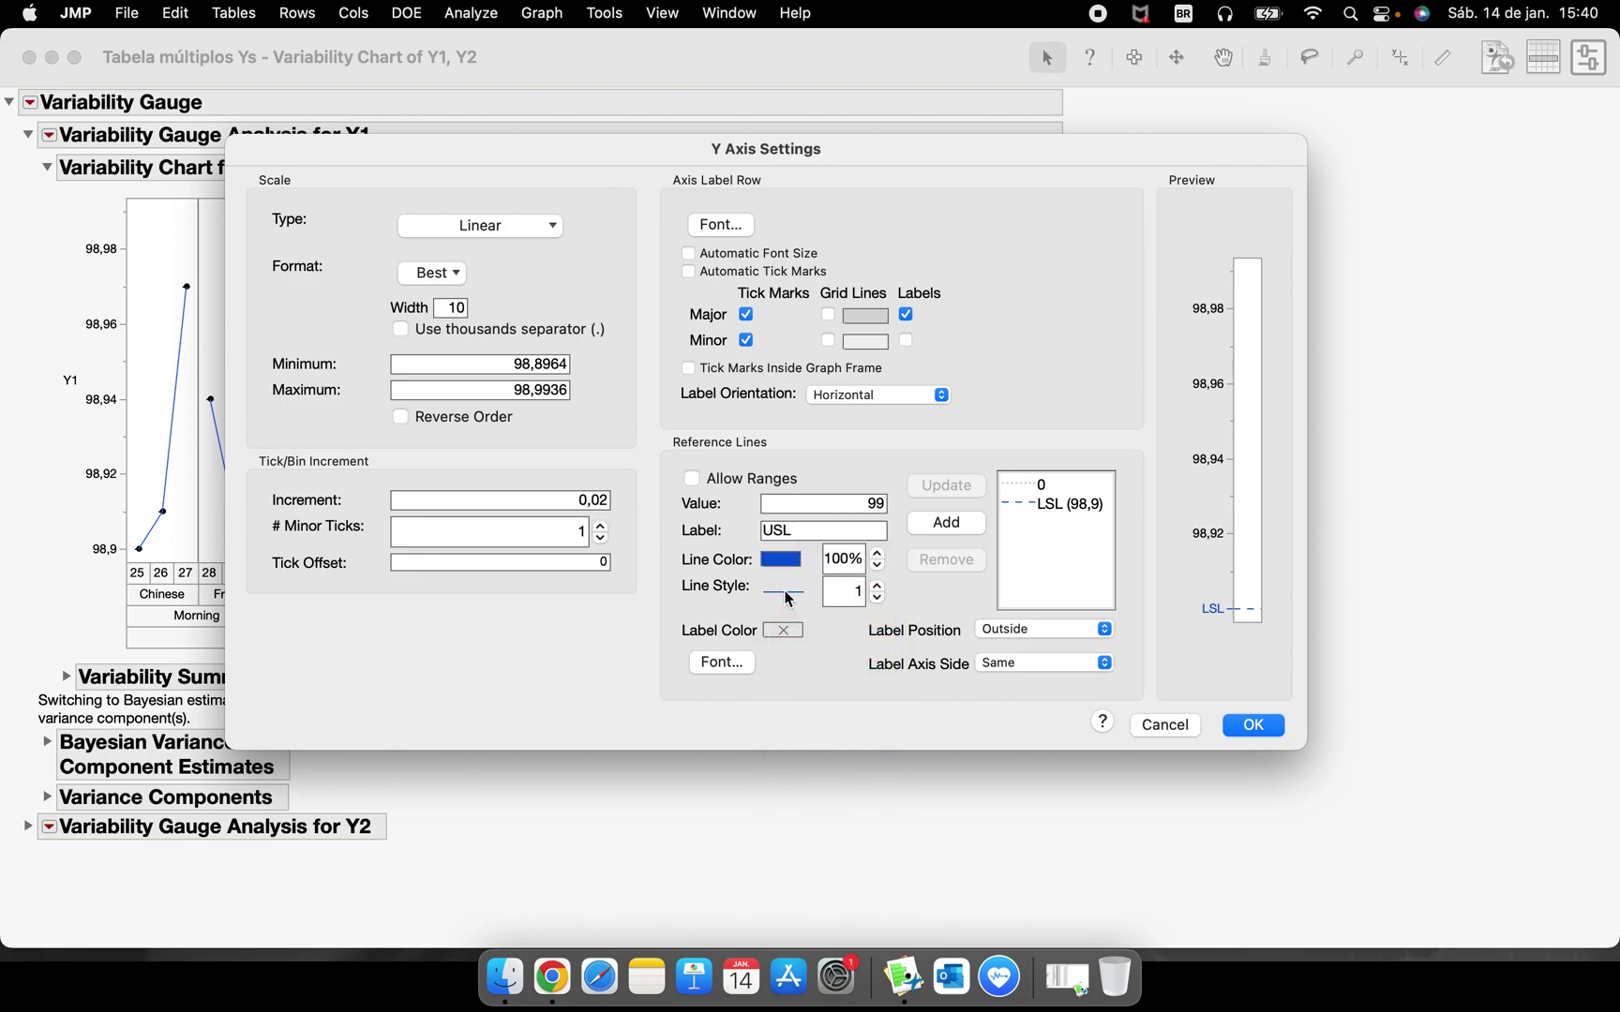
pyautogui.click(782, 590)
pyautogui.click(825, 632)
pyautogui.click(948, 522)
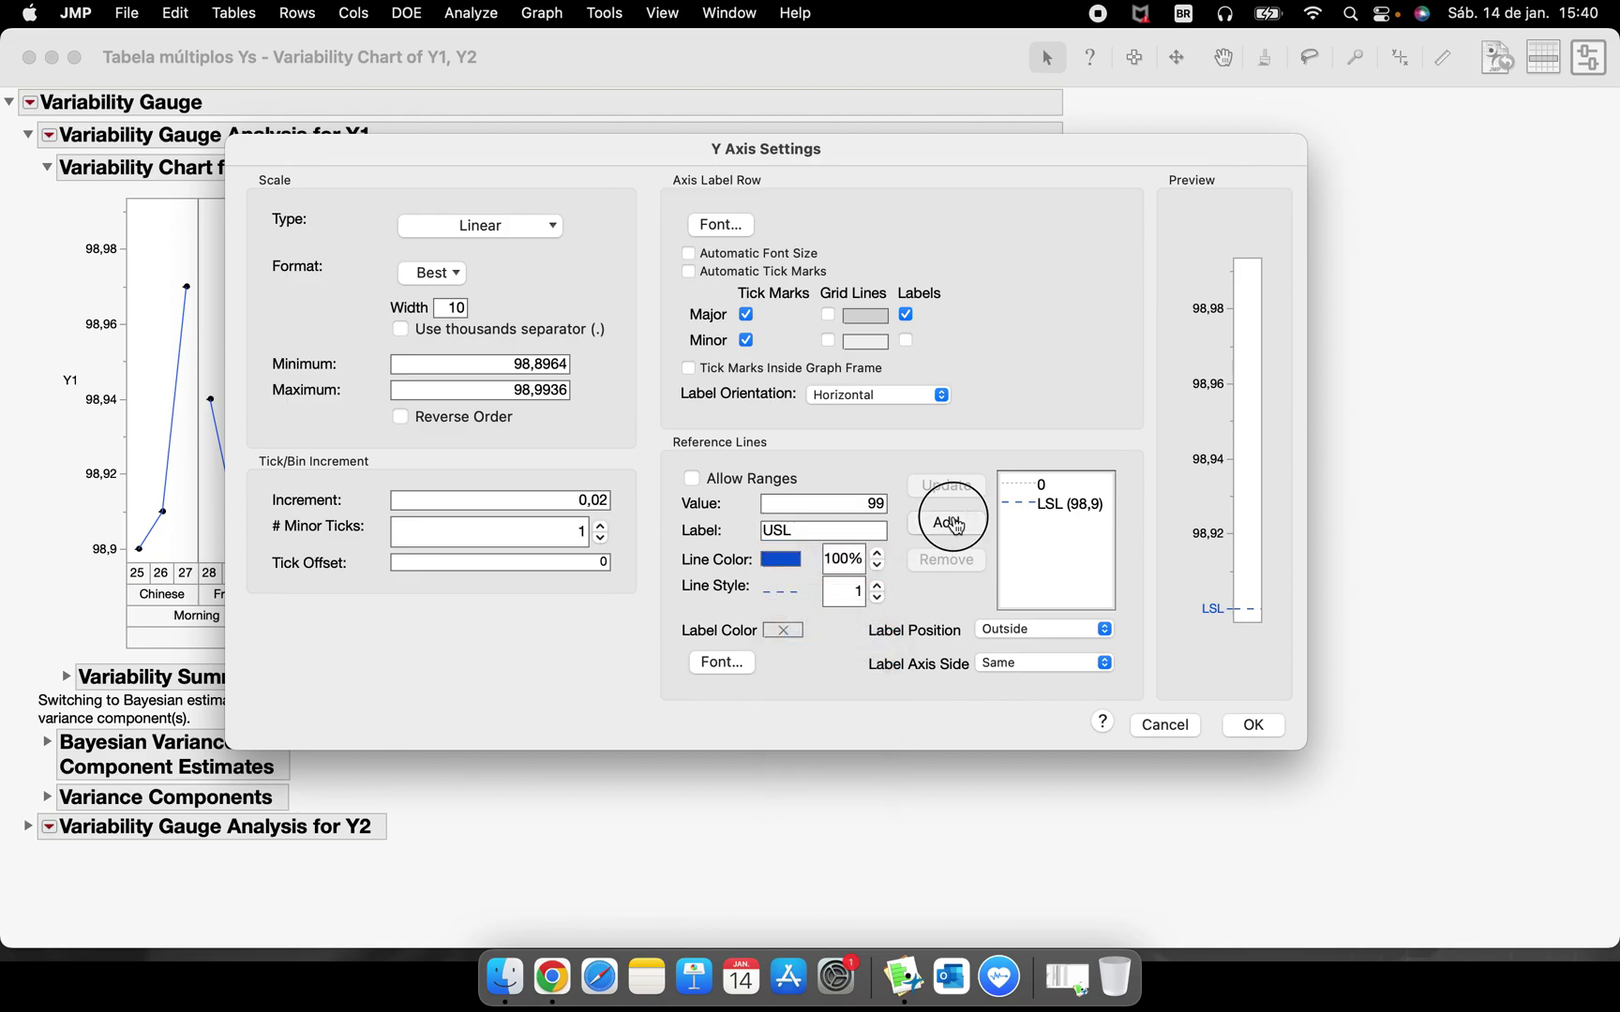
pyautogui.click(1254, 727)
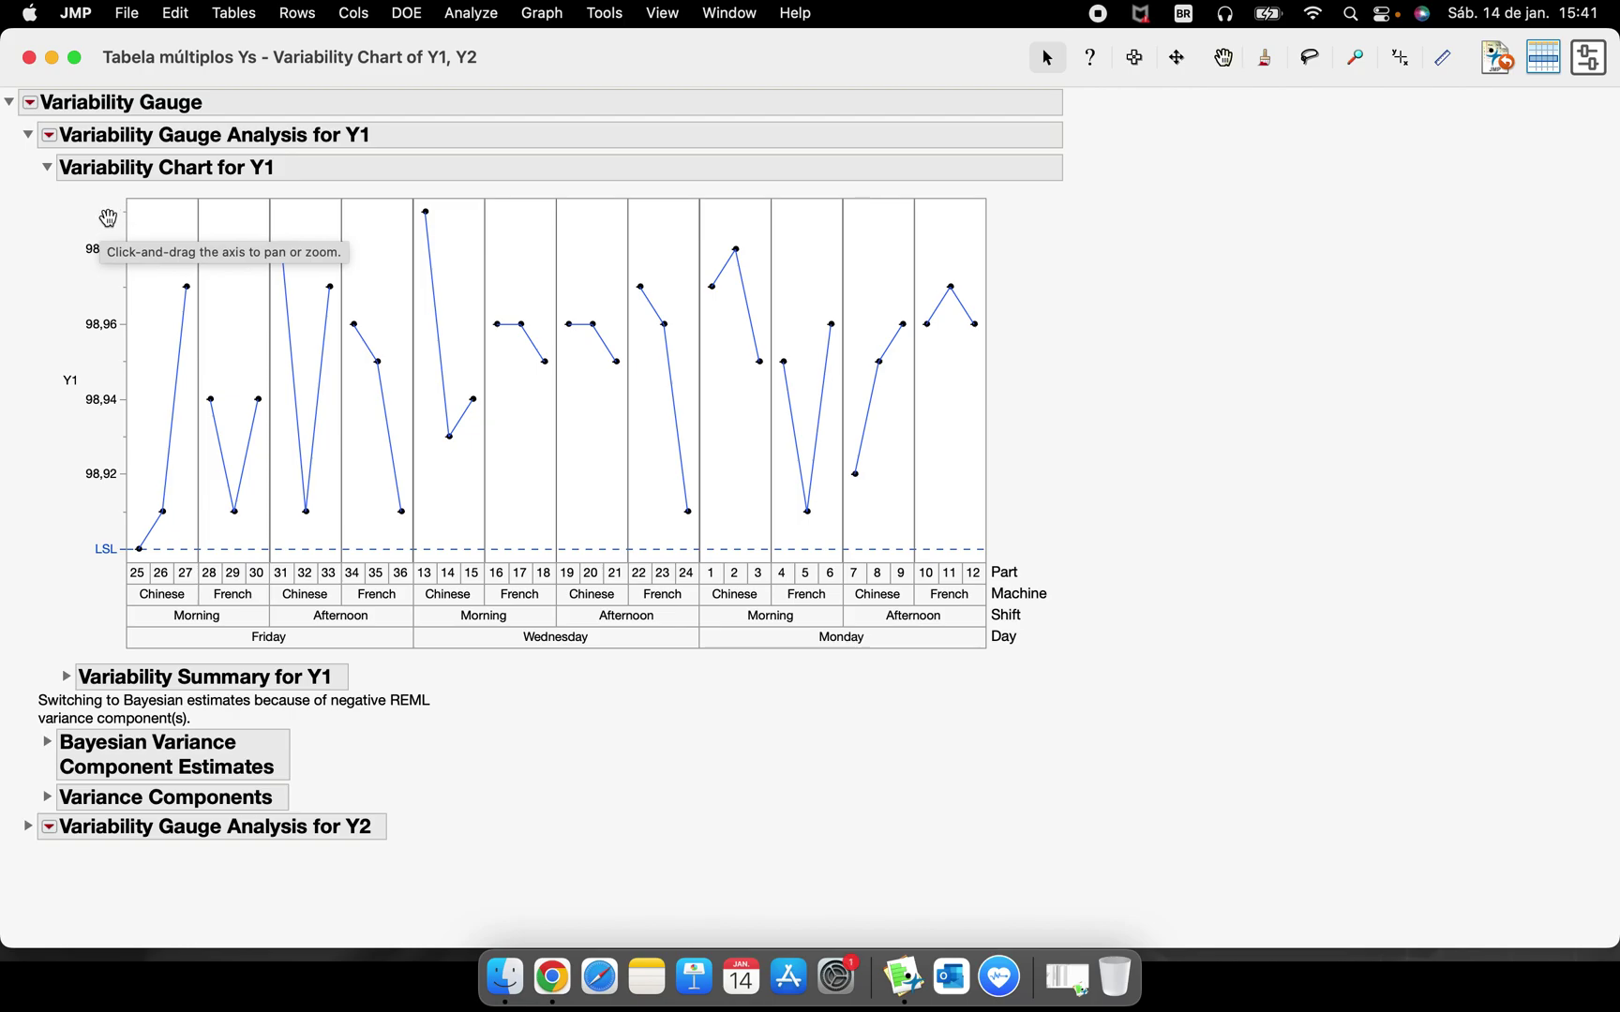
# Extend the Y1 axis range to about 98,87–99,03 so it covers both the USL and LSL lines.
pyautogui.moveTo(108, 217); pyautogui.dragTo(105, 264)
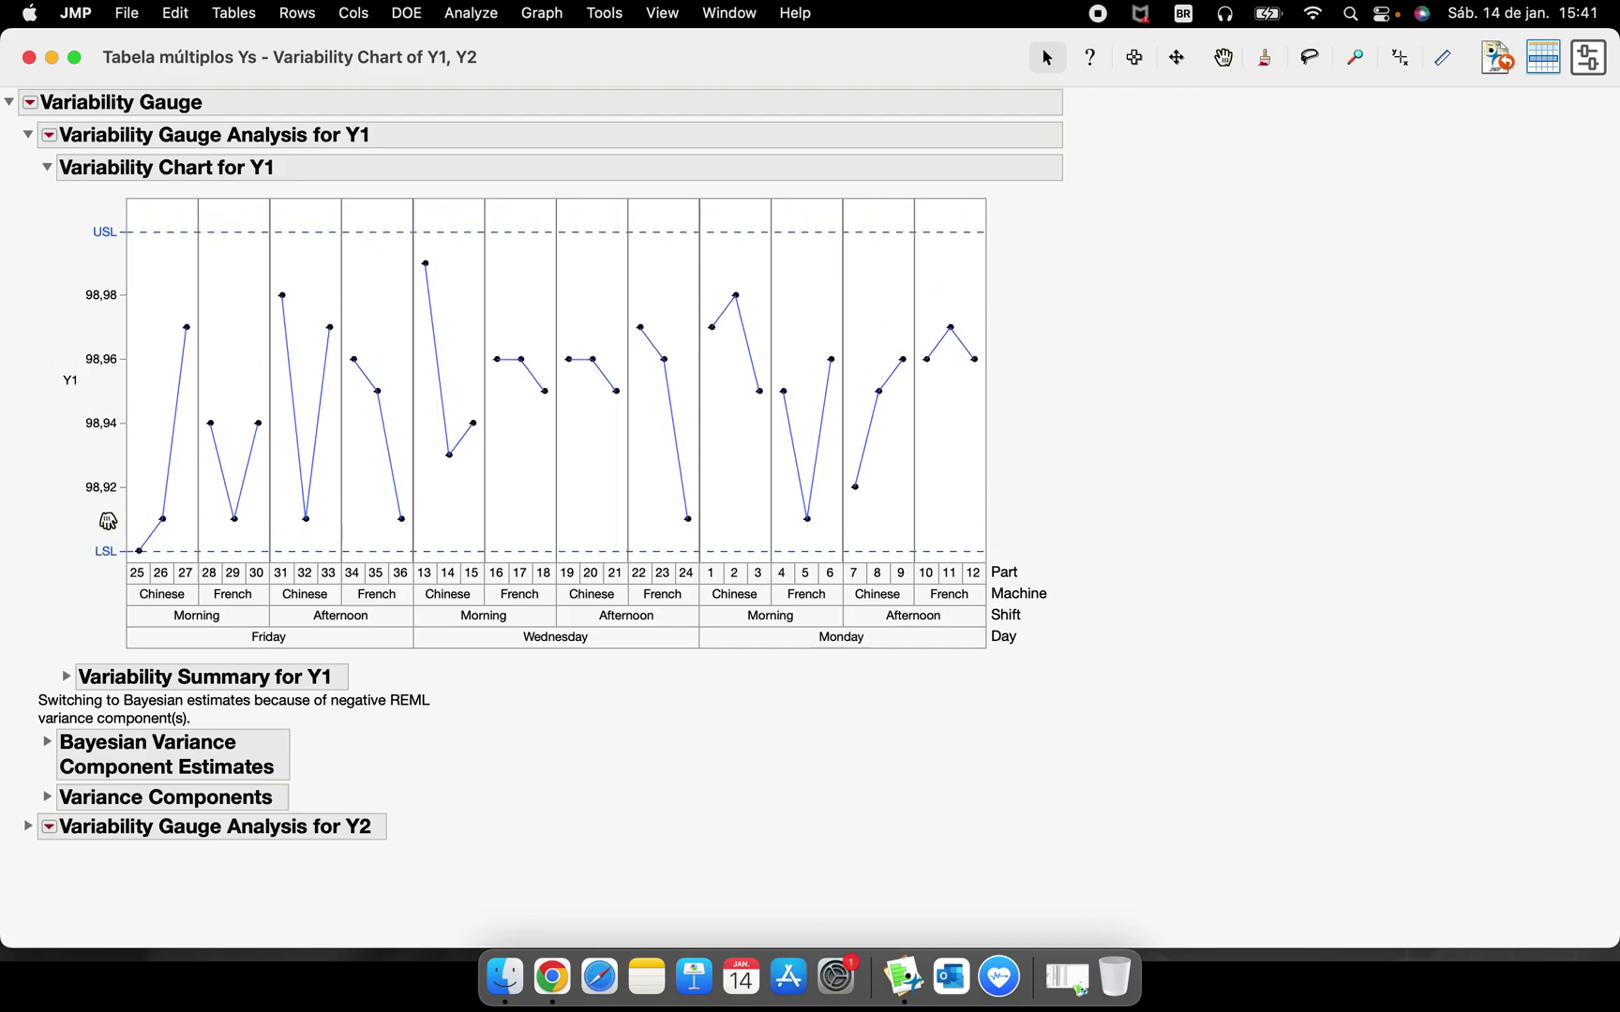
pyautogui.moveTo(112, 548); pyautogui.dragTo(138, 253)
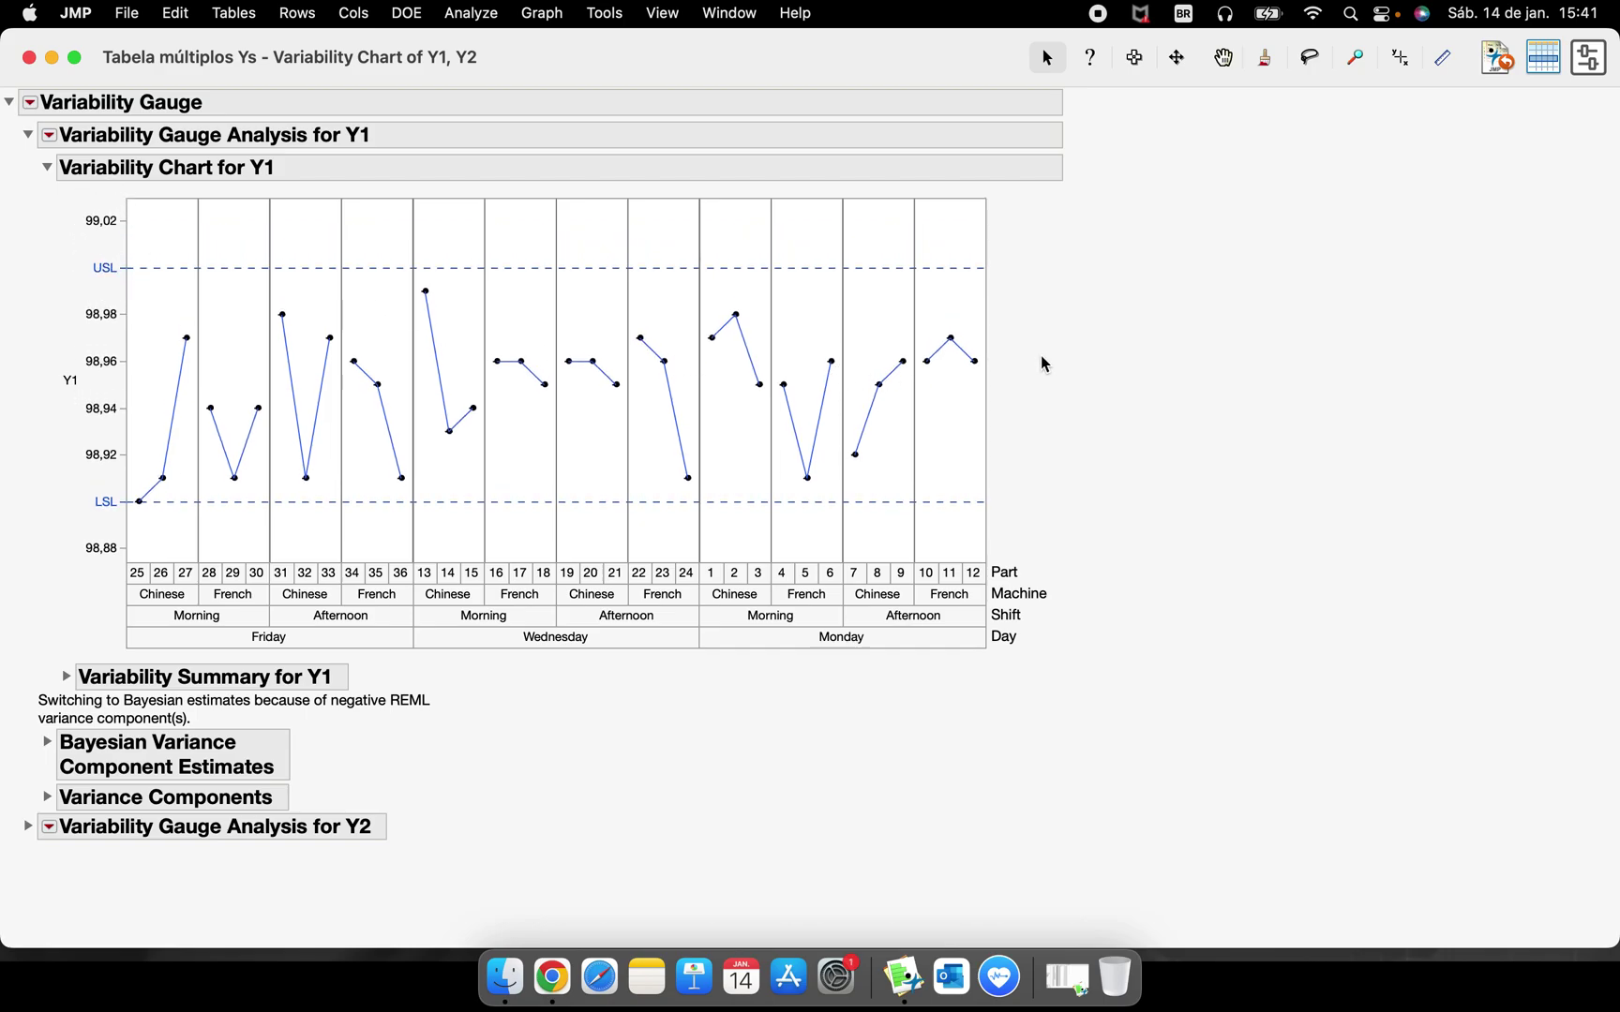
# Add a blue shaded reference range from 98,9 to 99 labelled Spec Limits to the Y axis of the Y1 chart.
pyautogui.doubleClick(110, 328)
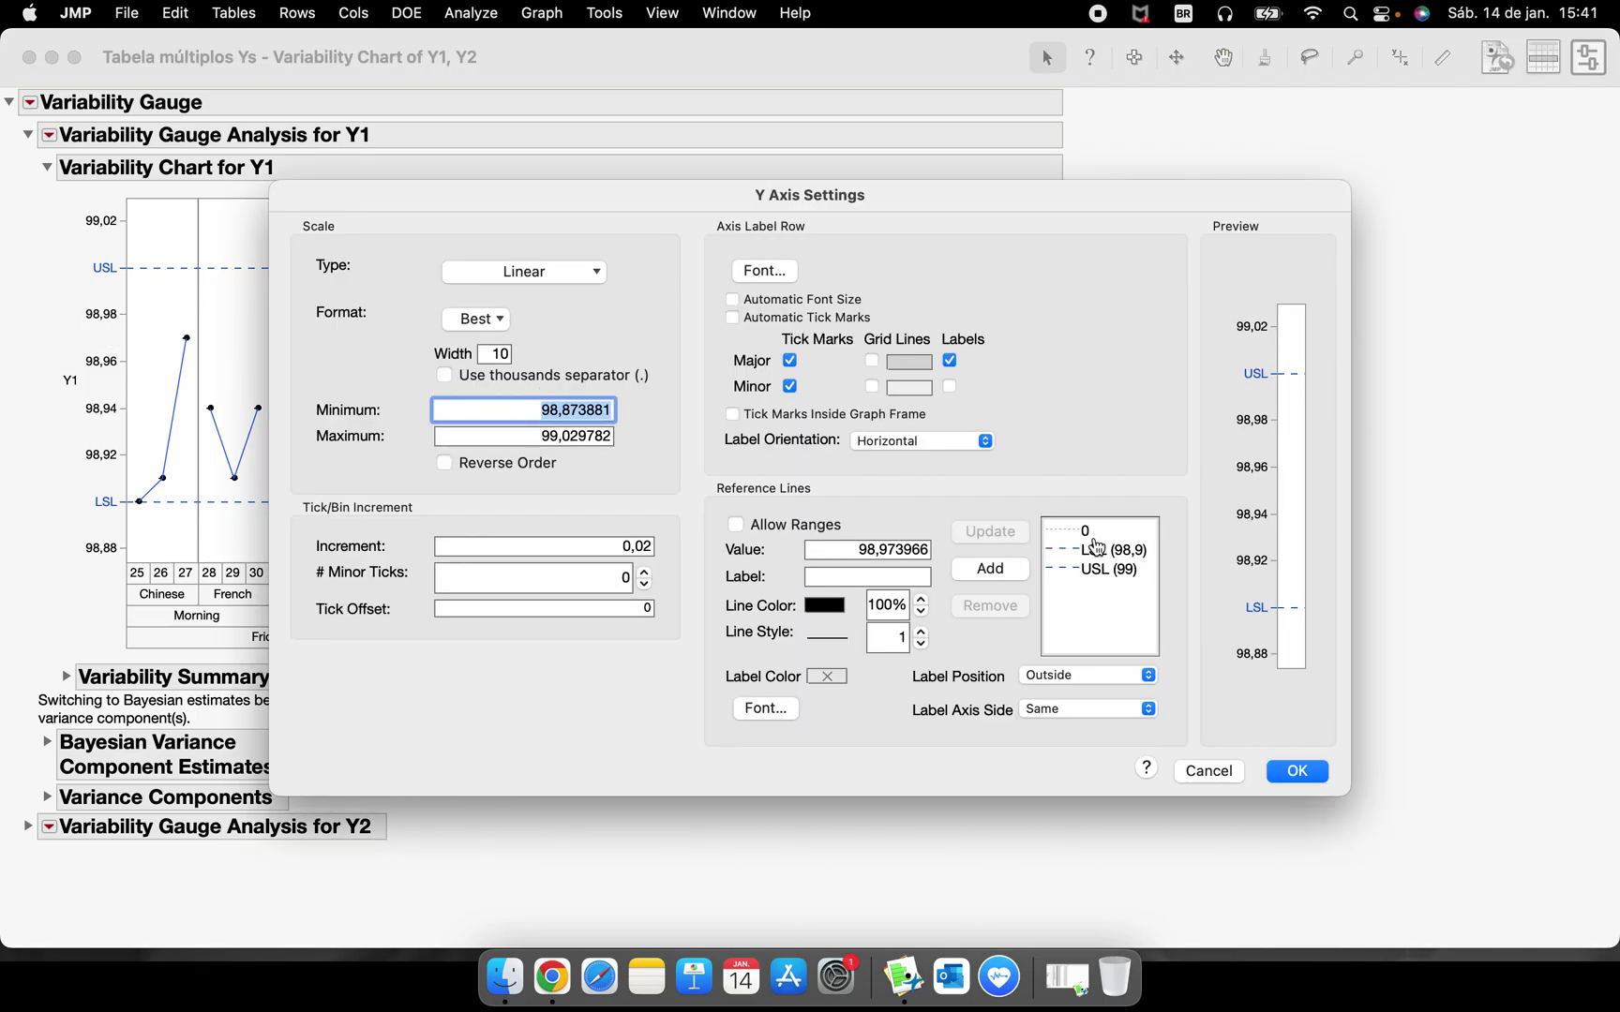
pyautogui.click(737, 526)
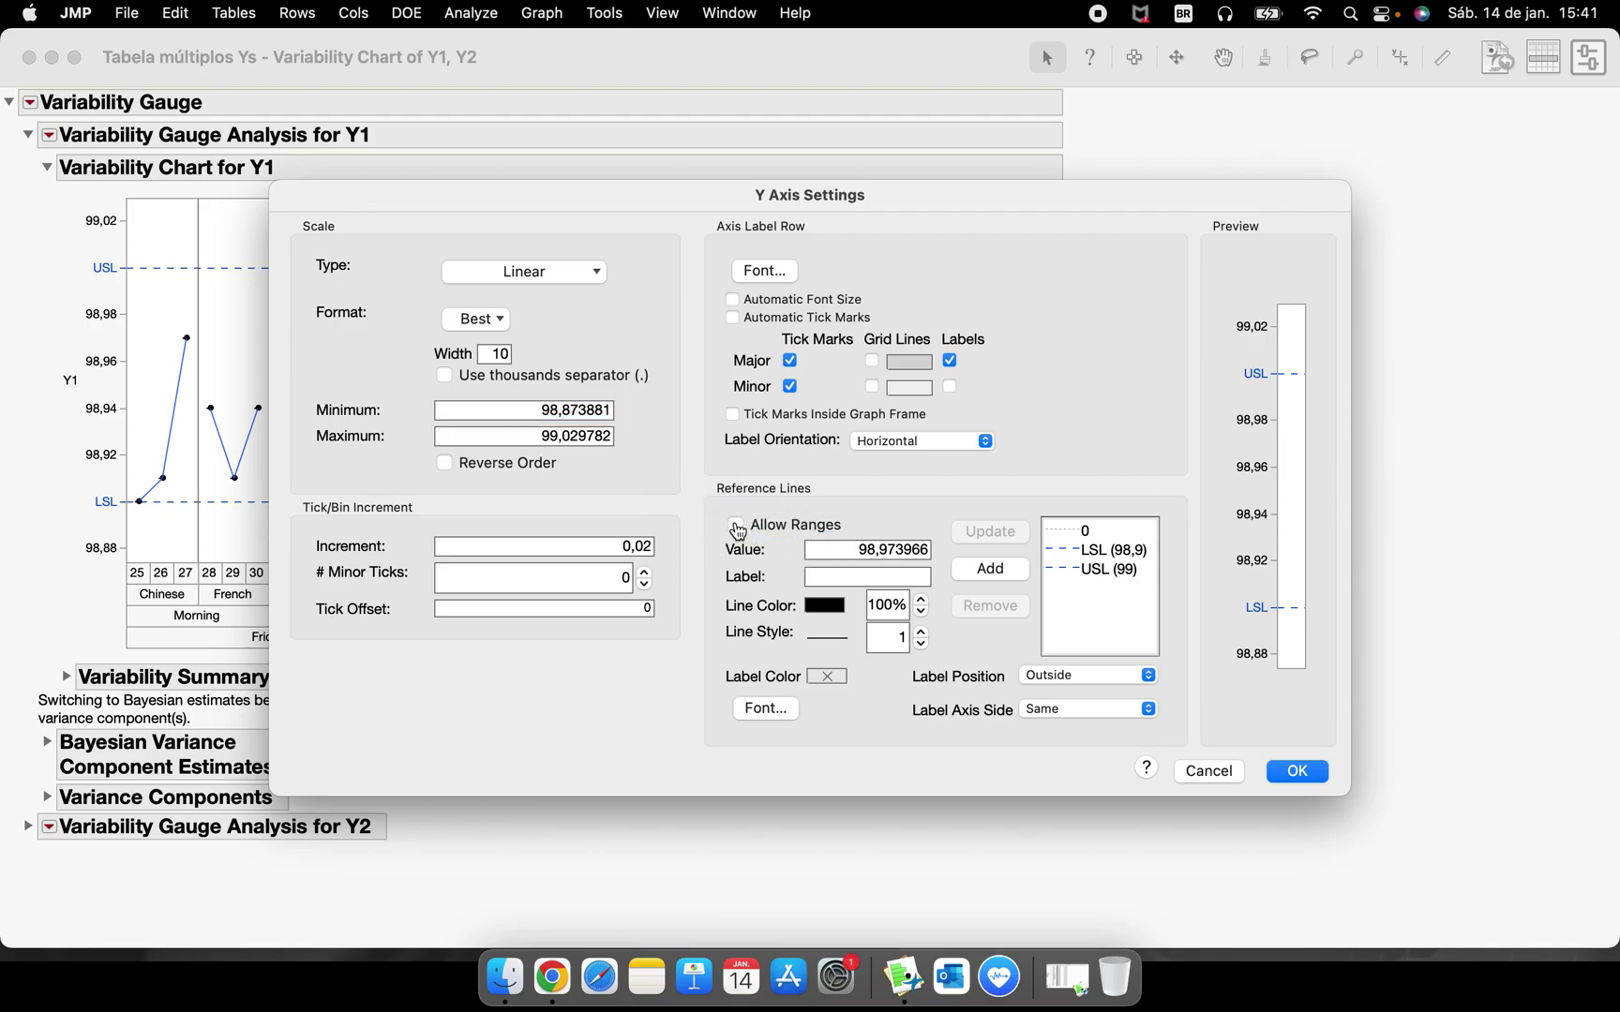
pyautogui.click(861, 550)
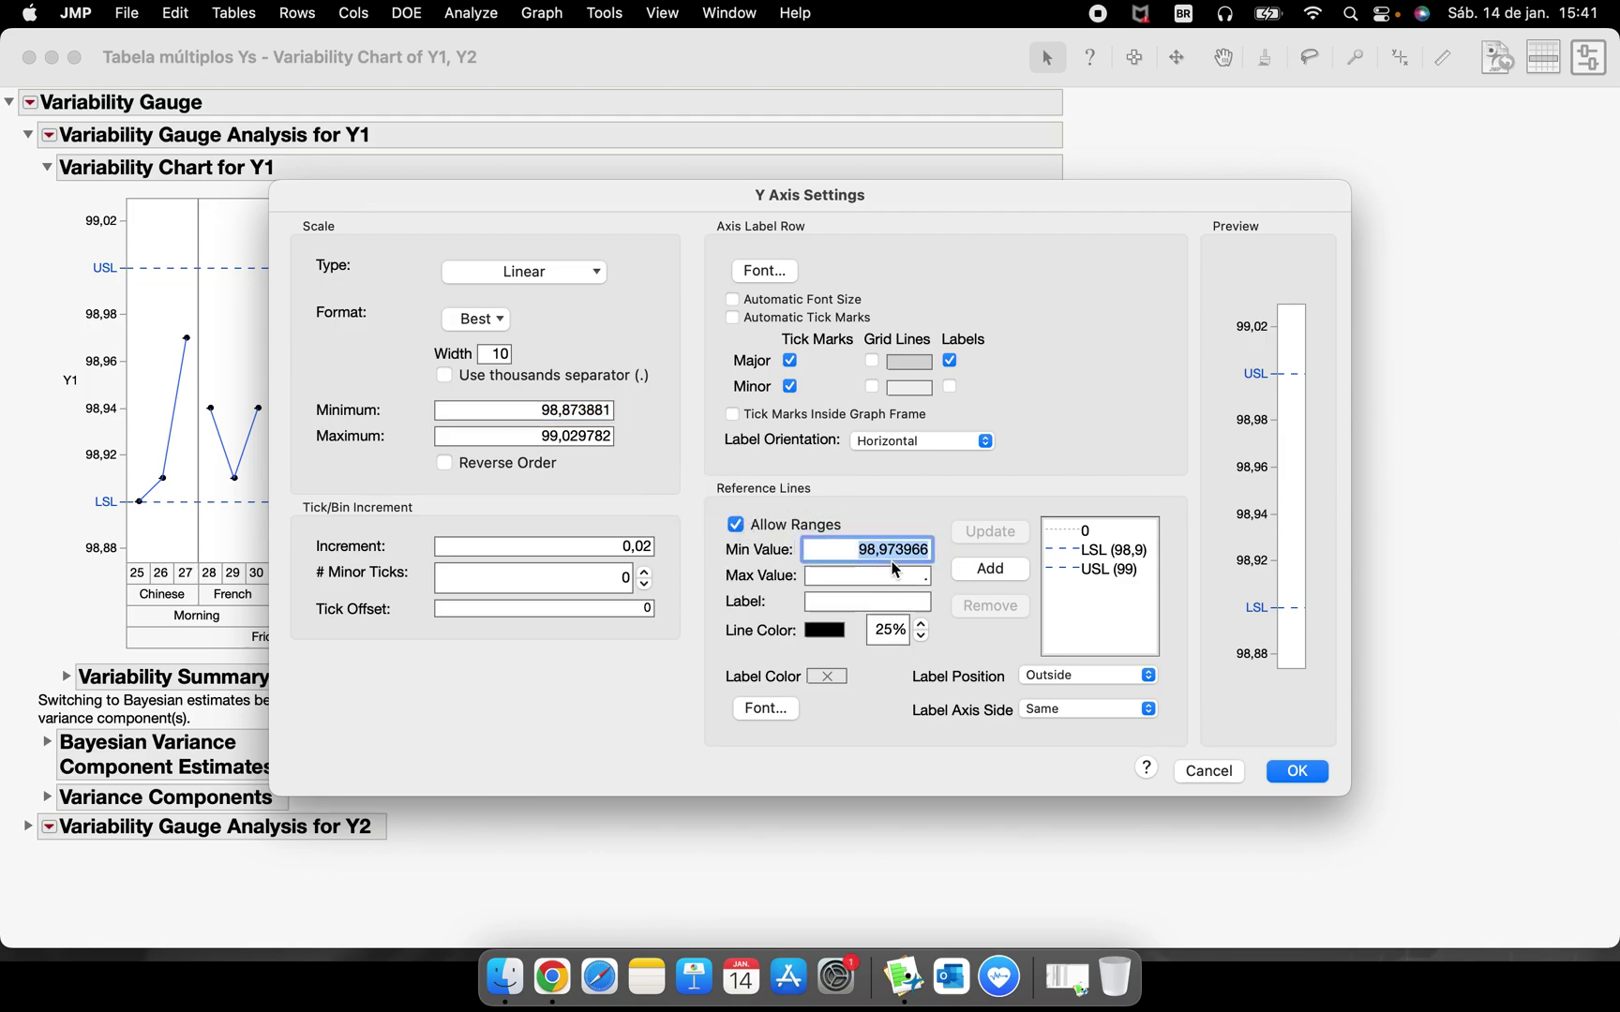
pyautogui.write('98,9')
pyautogui.press('Tab')
pyautogui.write('9')
pyautogui.click(866, 601)
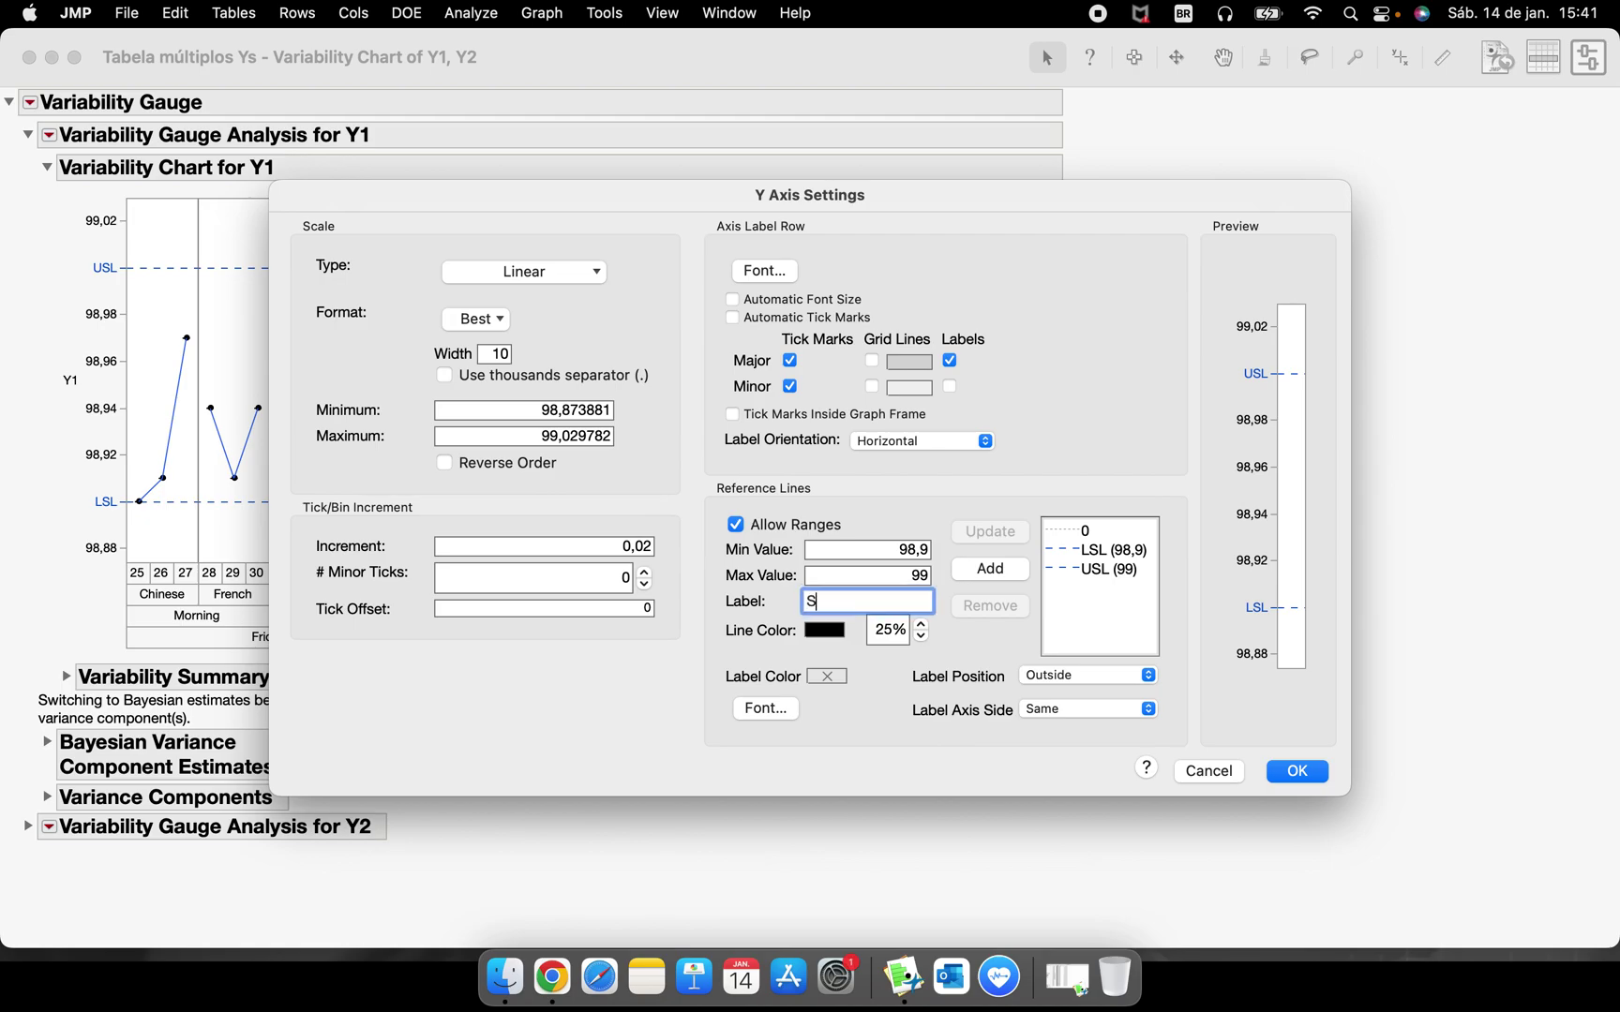
pyautogui.write('Spec')
pyautogui.click(825, 631)
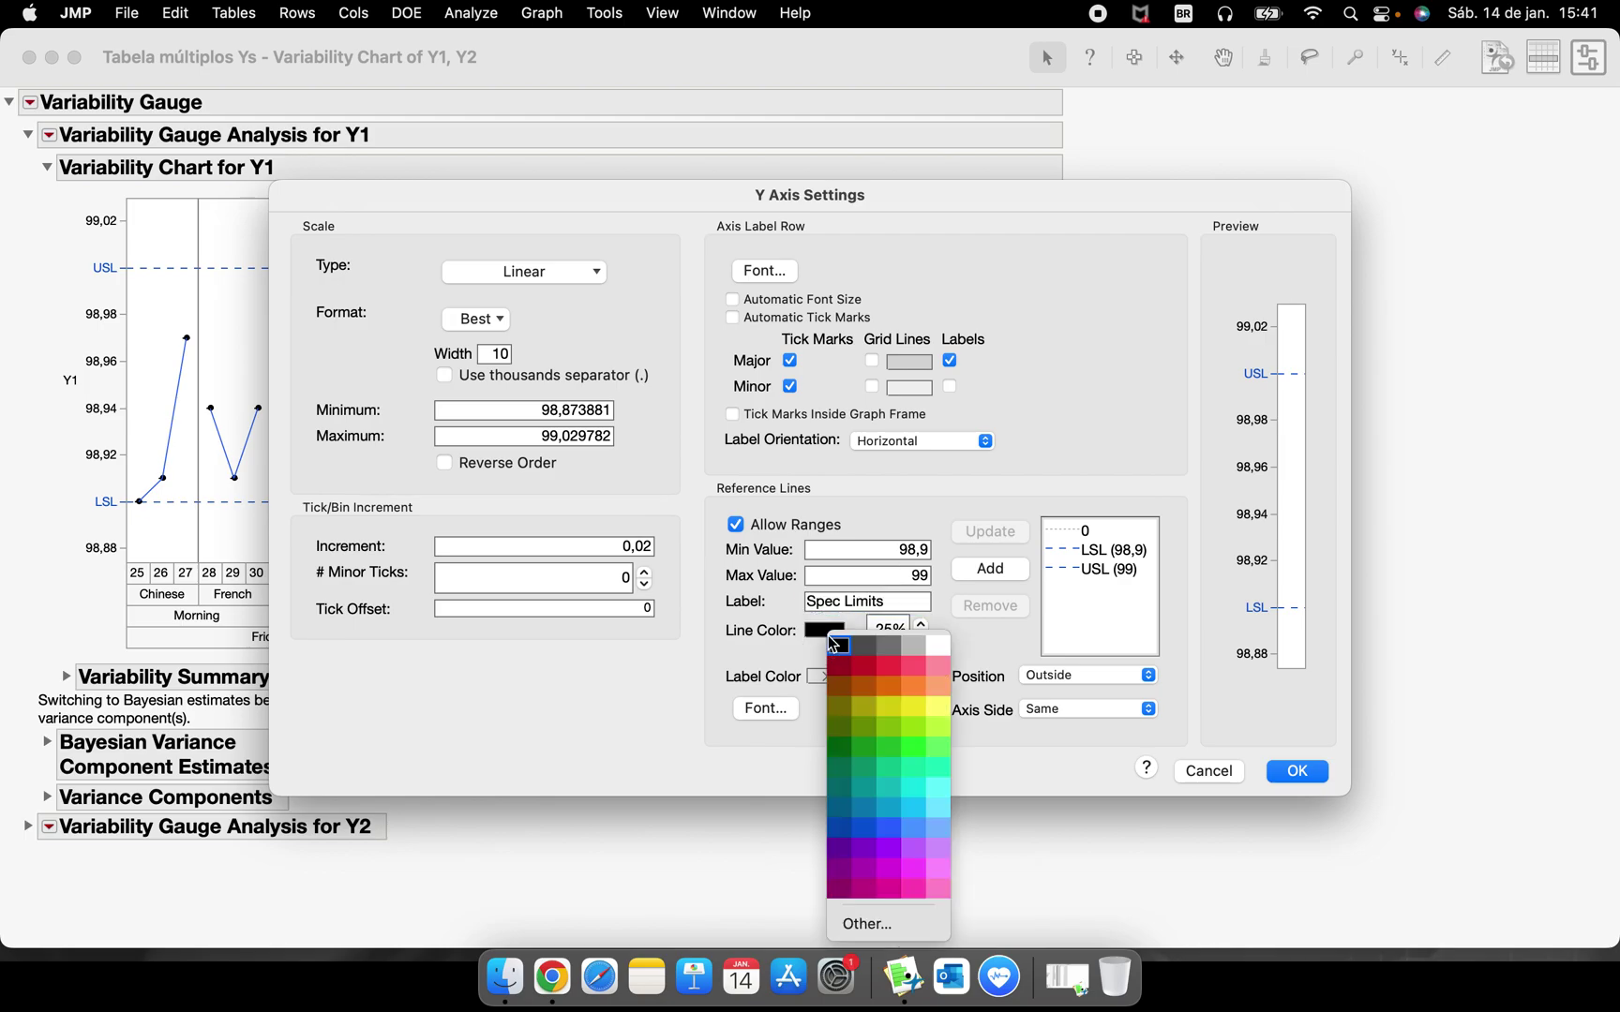
pyautogui.click(845, 834)
pyautogui.click(988, 568)
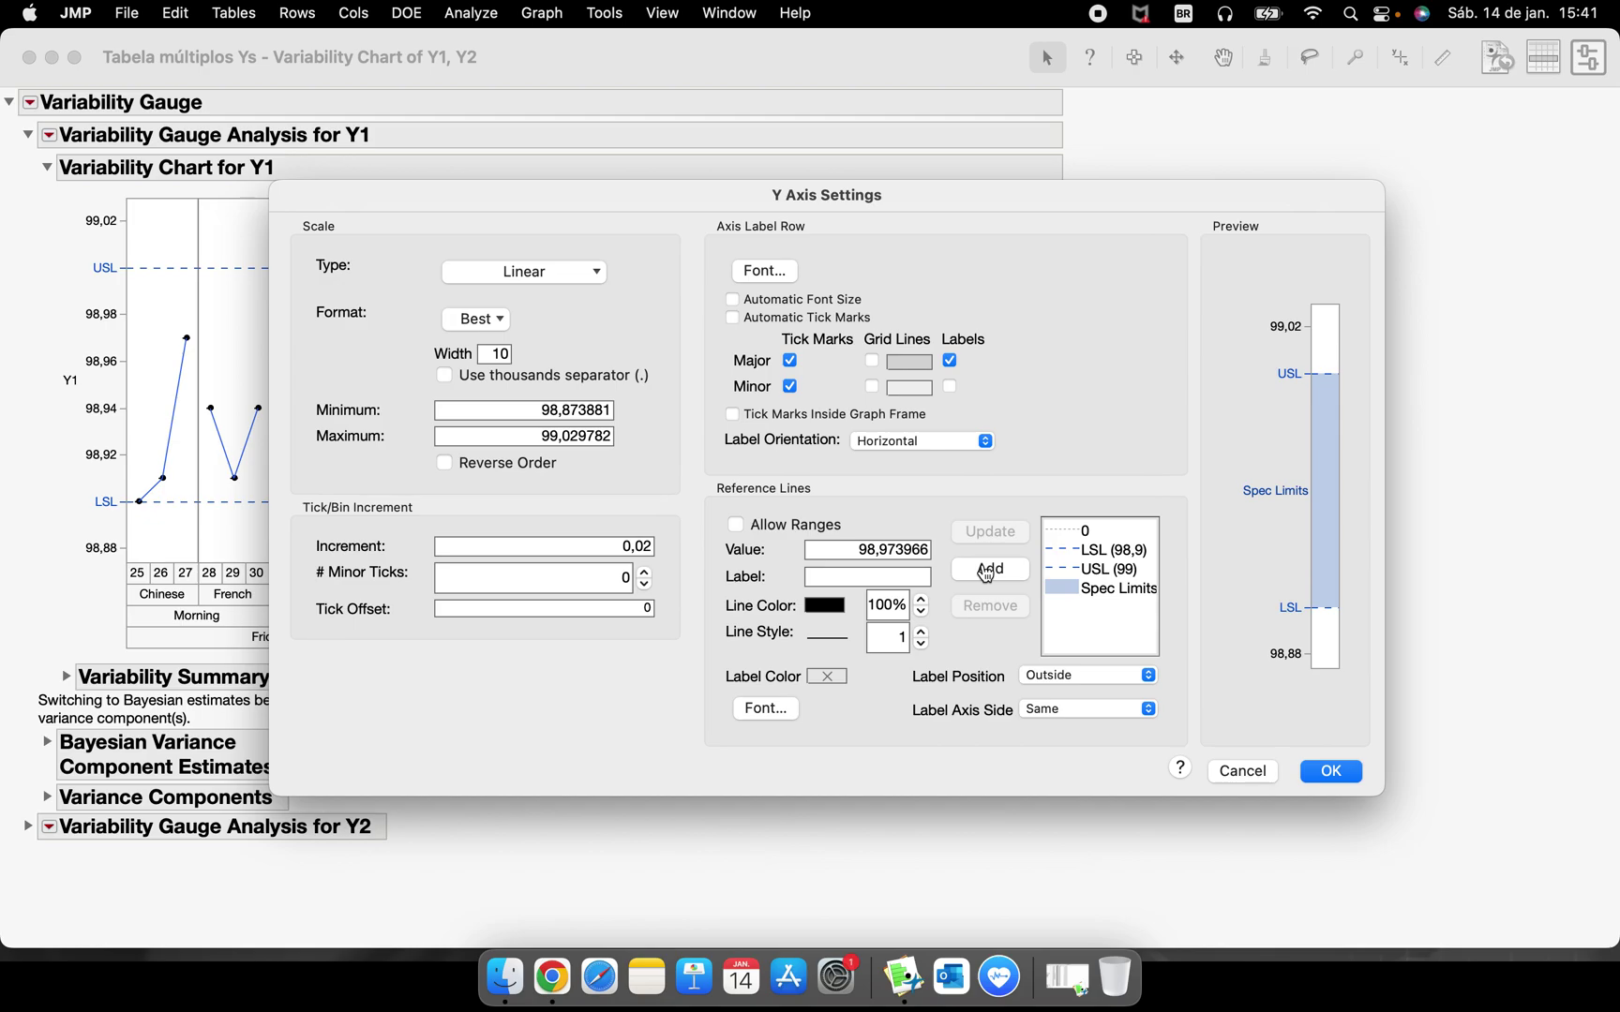
# Remove the separate LSL and USL reference lines and apply the Y1 axis settings.
pyautogui.moveTo(1120, 550); pyautogui.dragTo(1125, 569)
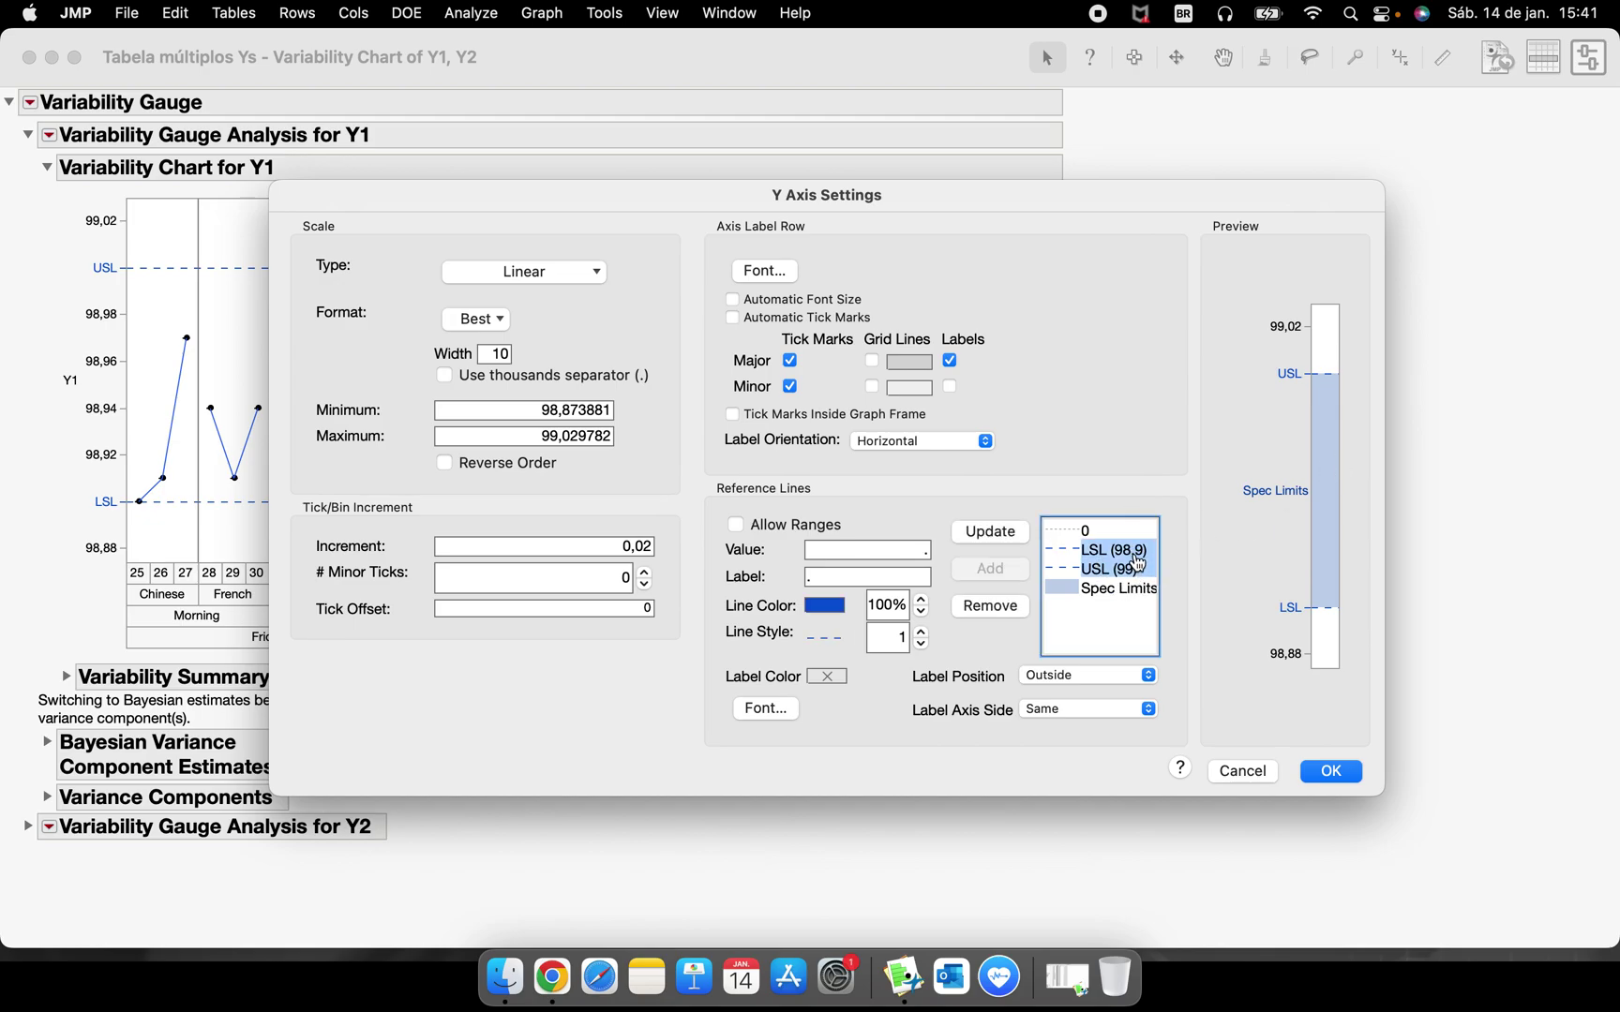
pyautogui.click(1001, 609)
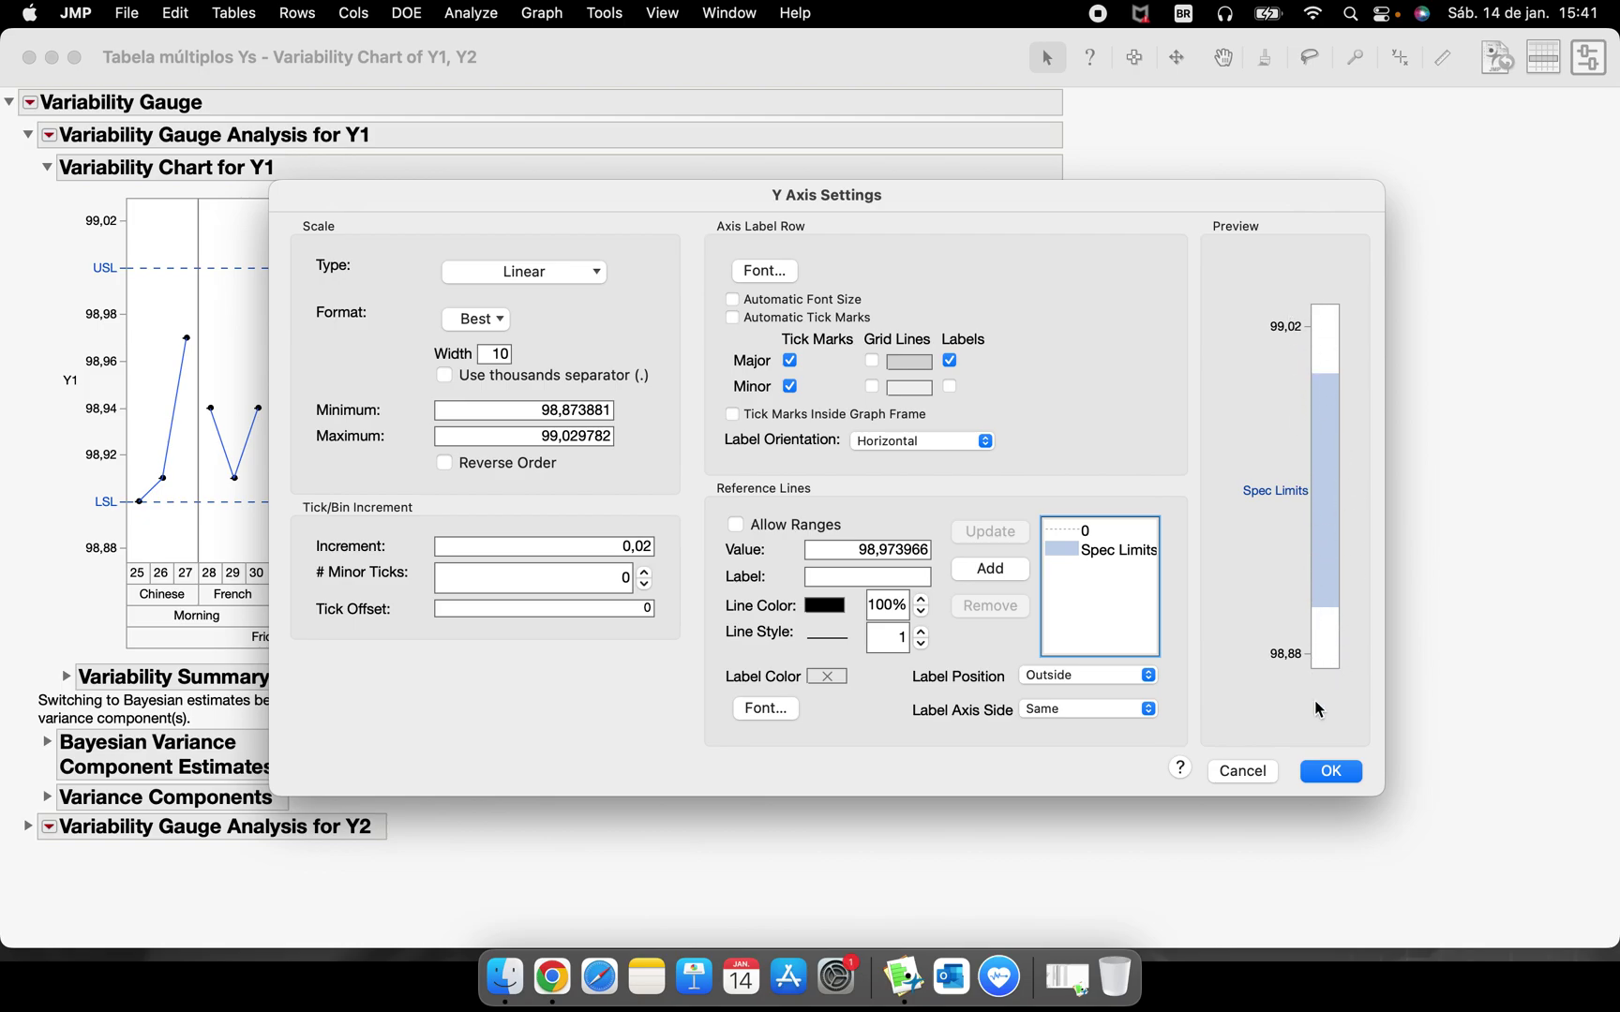
pyautogui.click(1329, 772)
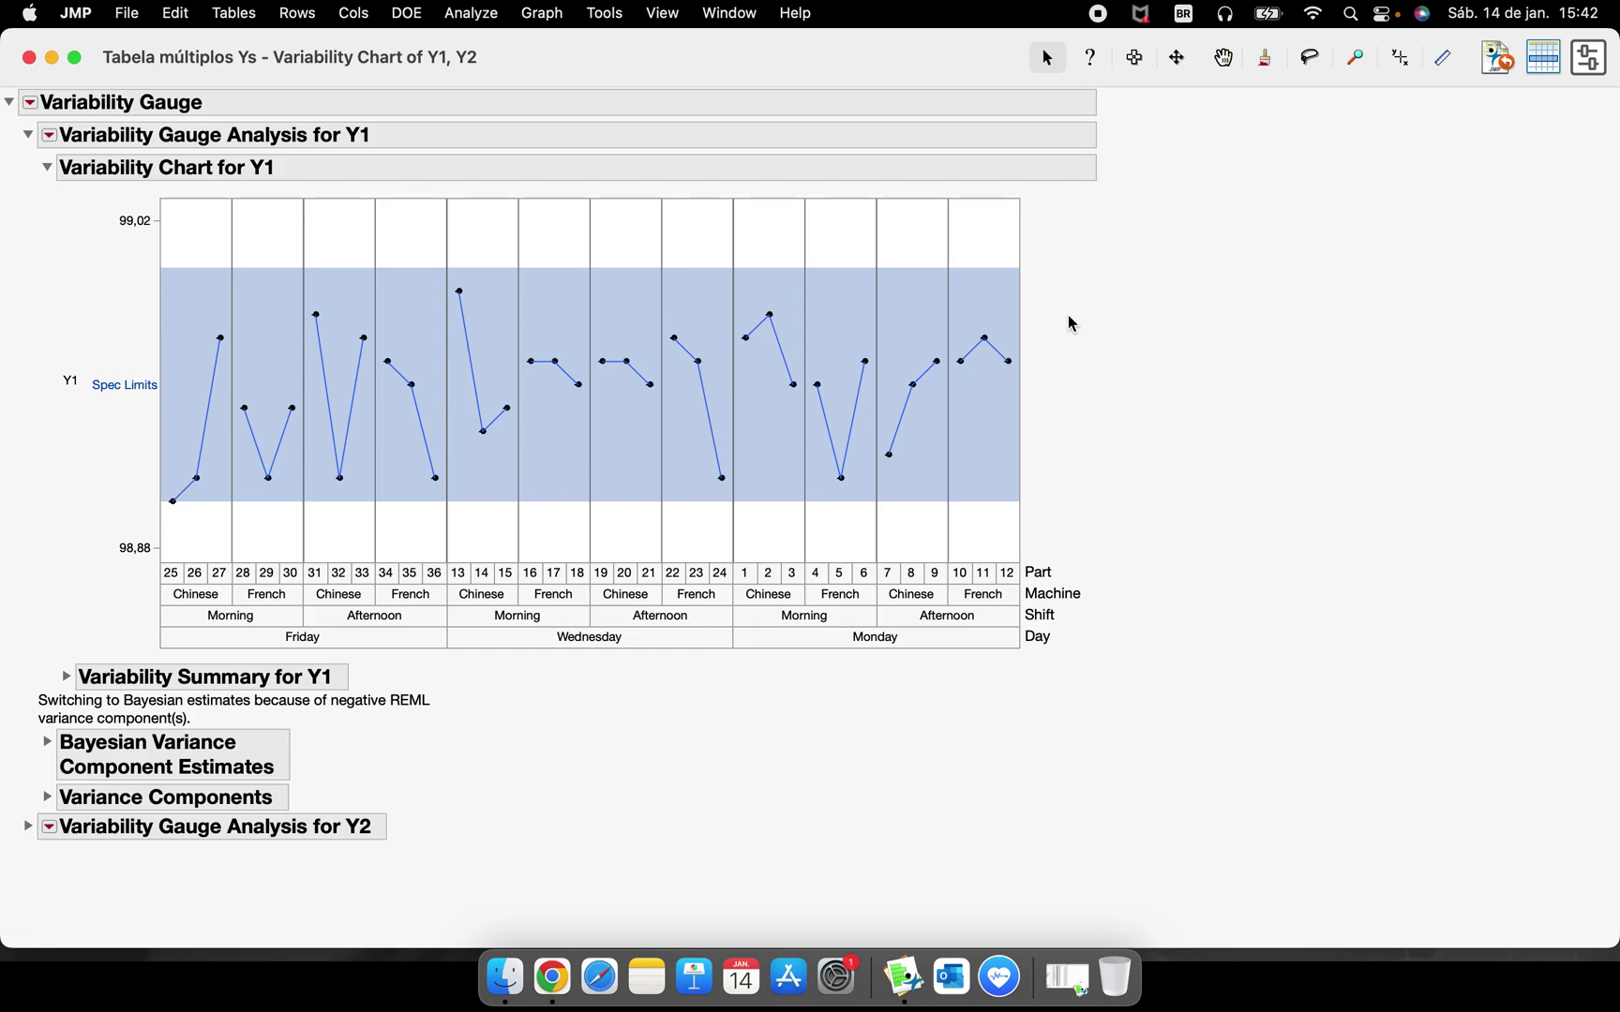
# Collapse the Y1 analysis, expand the Y2 analysis and enlarge the Y2 variability chart in both width and height.
pyautogui.click(29, 136)
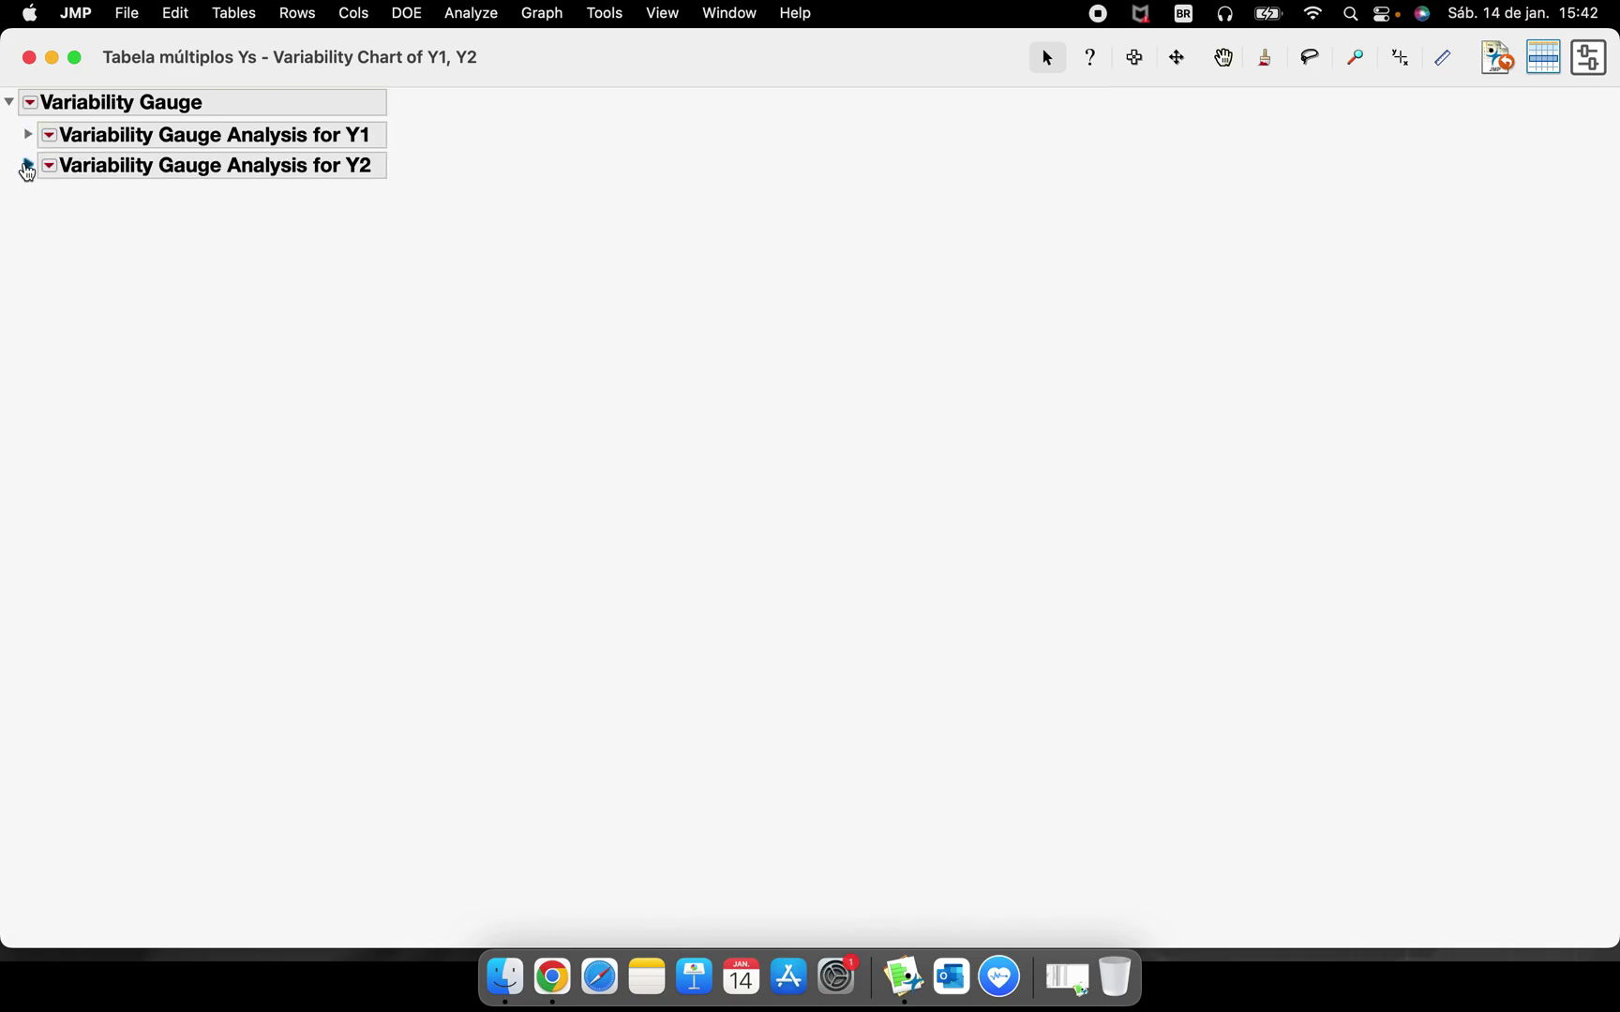
pyautogui.click(27, 165)
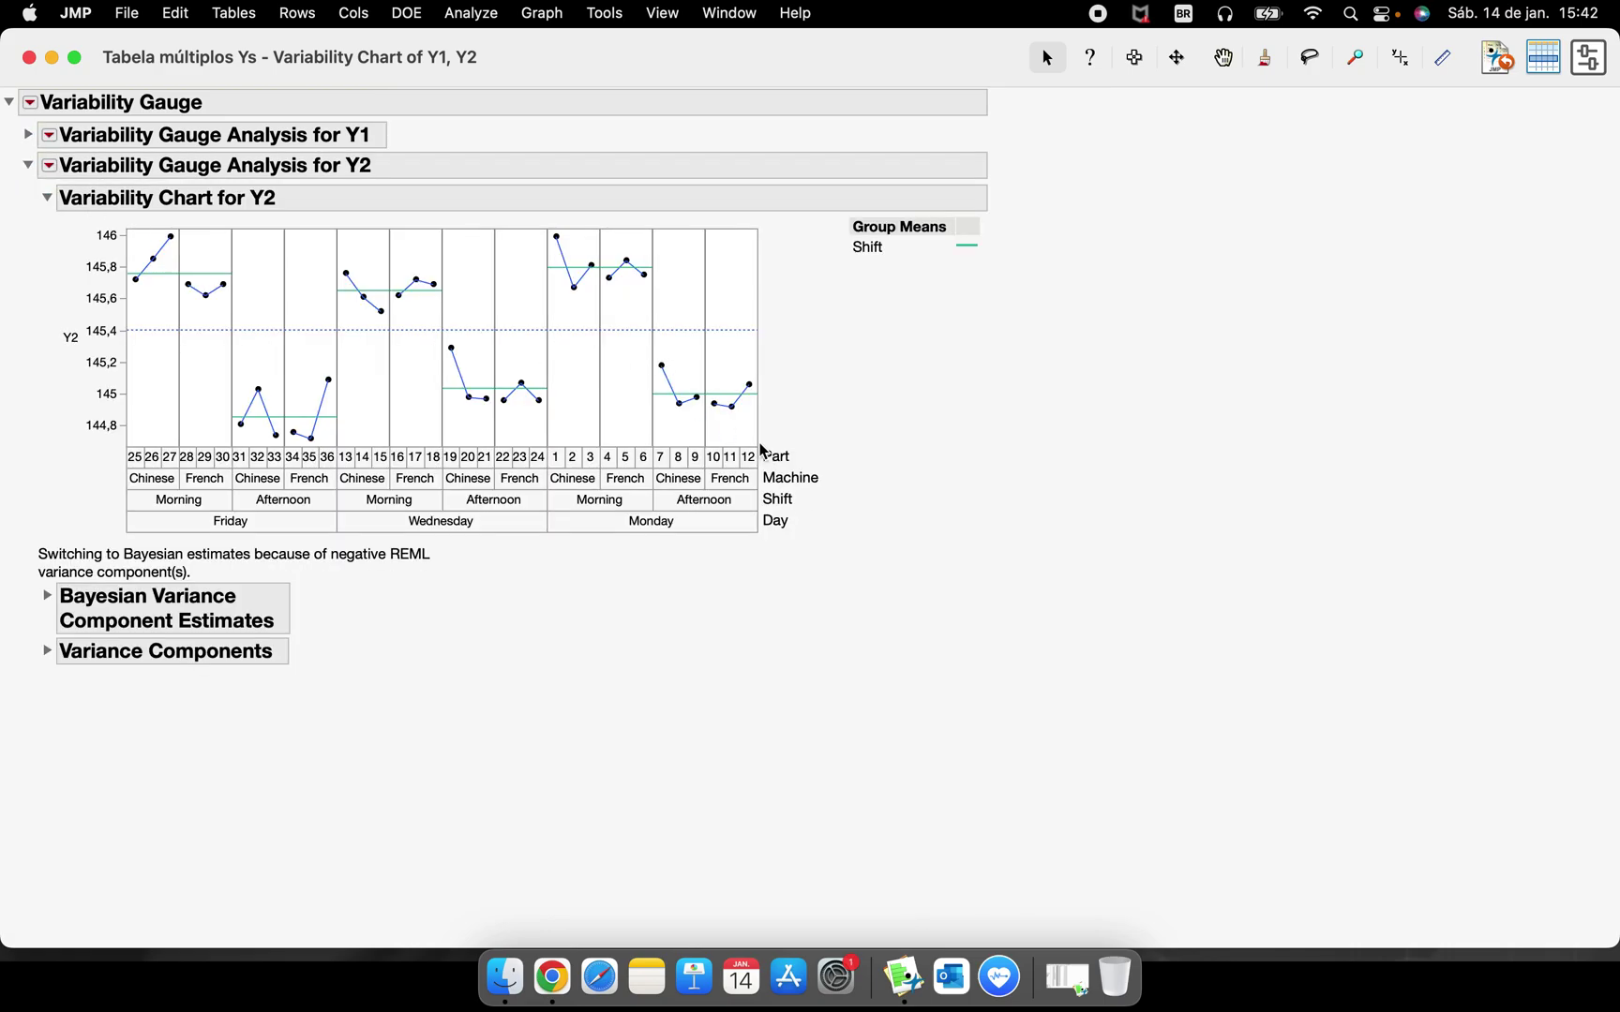
pyautogui.moveTo(754, 443); pyautogui.dragTo(893, 563)
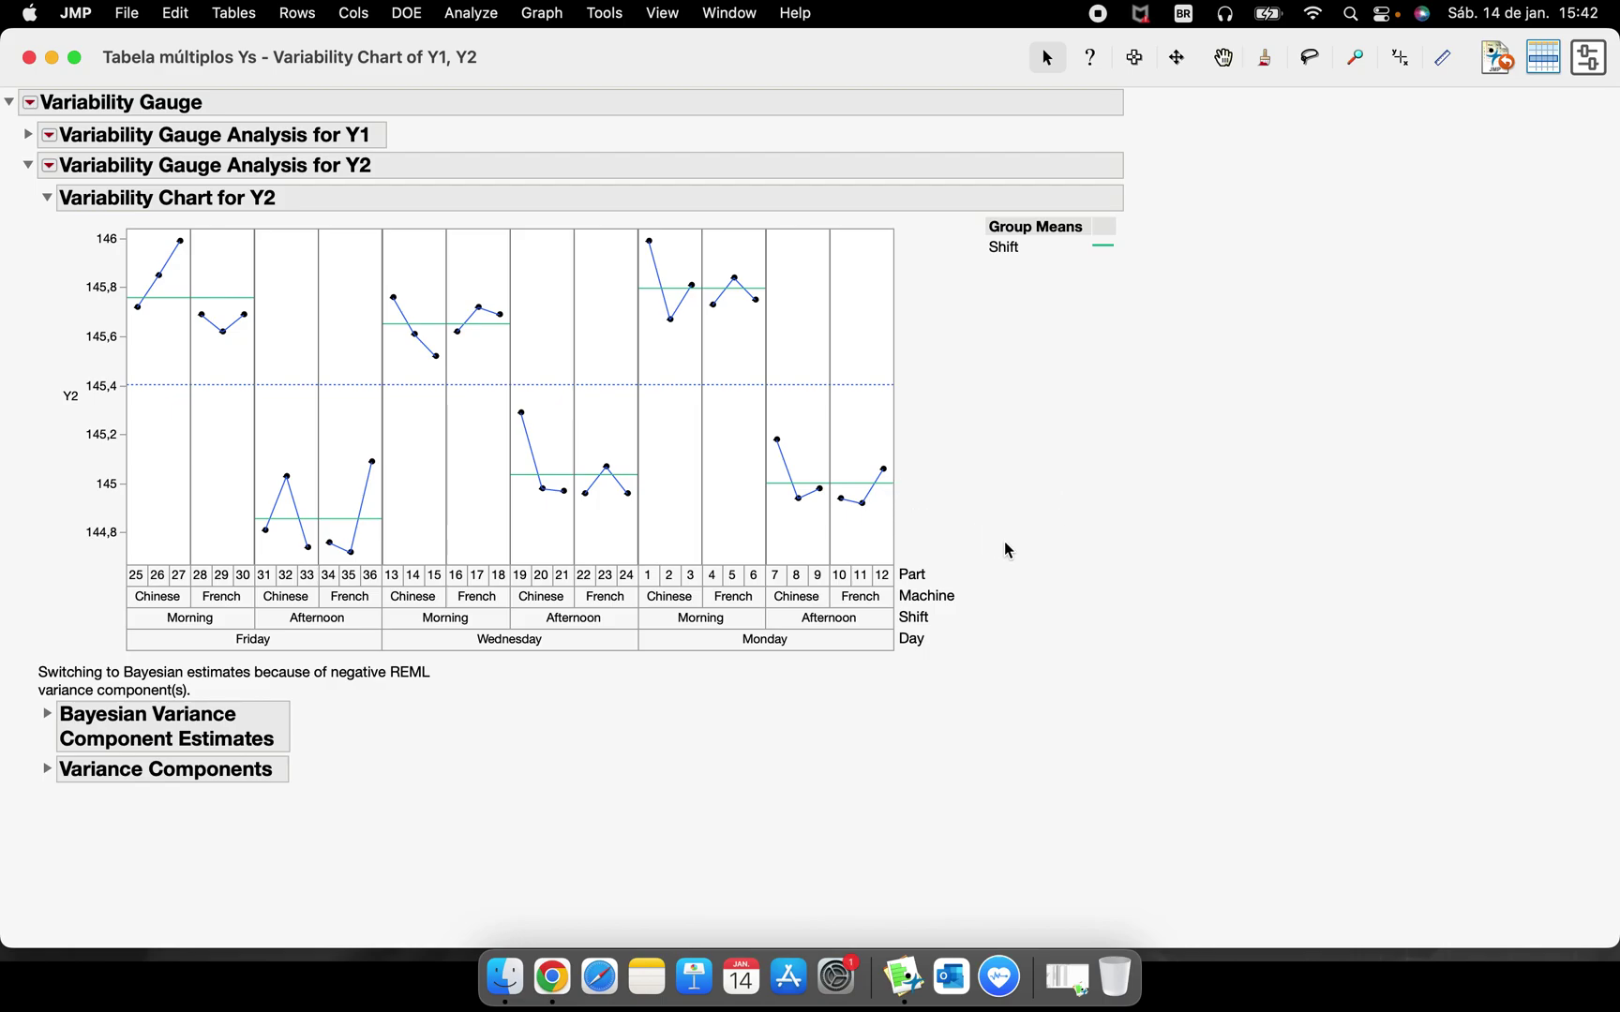
pyautogui.click(51, 168)
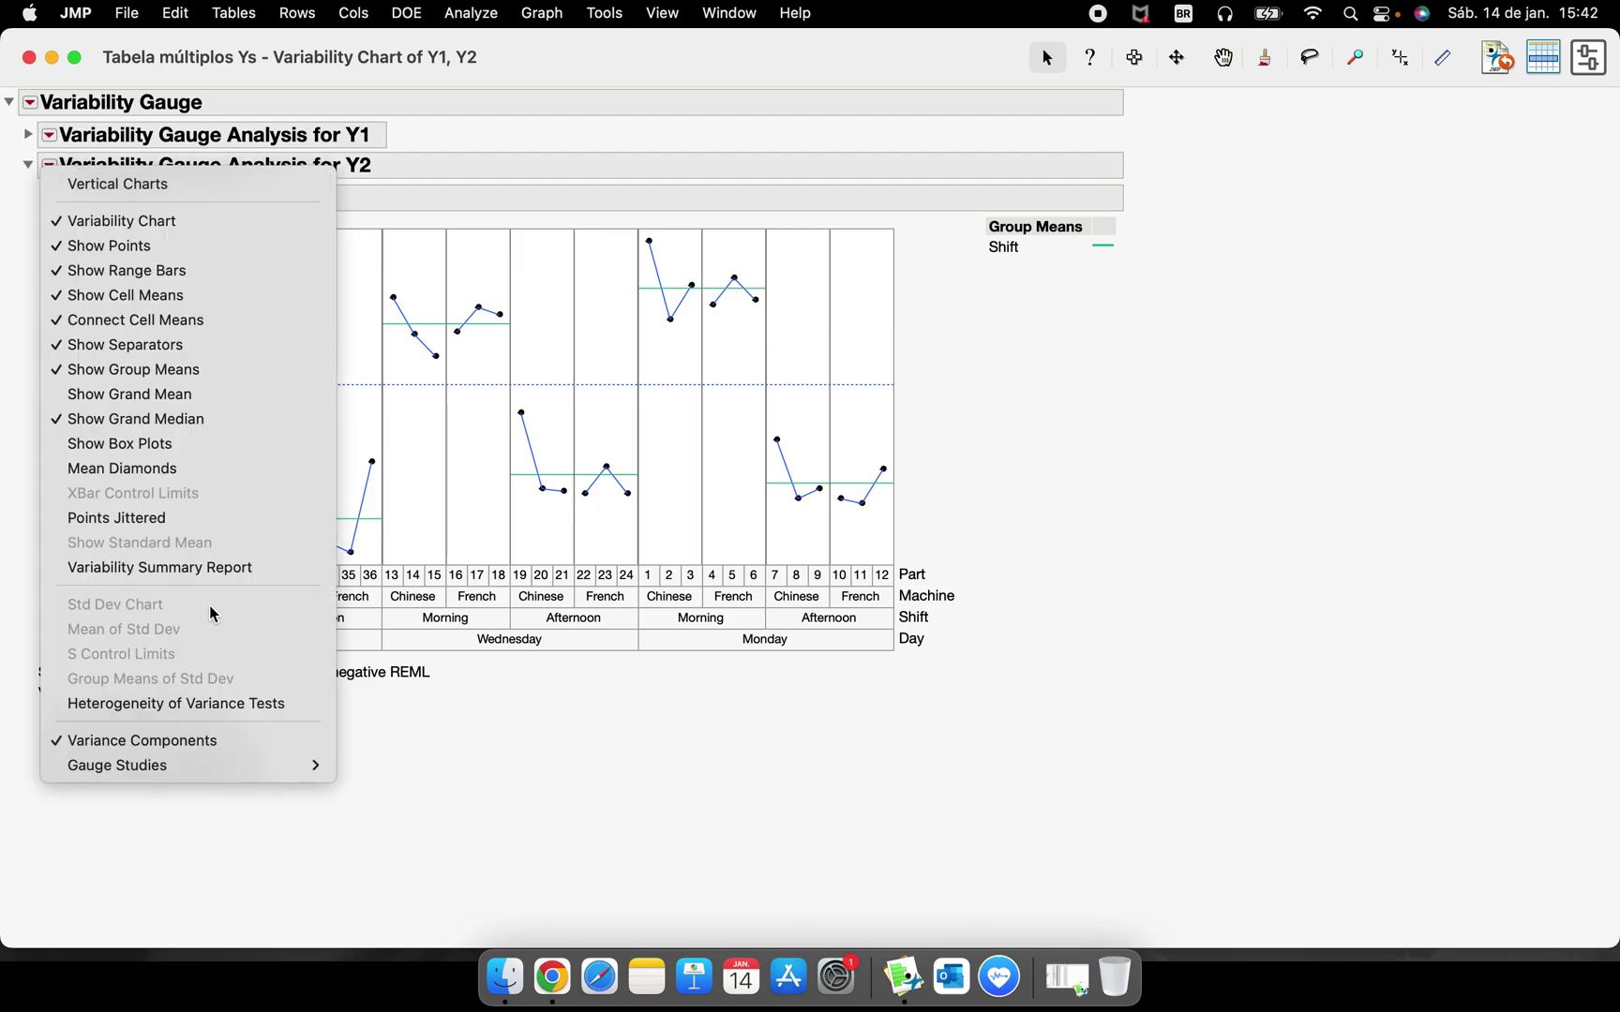
pyautogui.click(14, 246)
# Relaunch the variability analysis and remove Y1 from the responses so that only Y2 is left.
pyautogui.click(30, 102)
pyautogui.moveTo(87, 184)
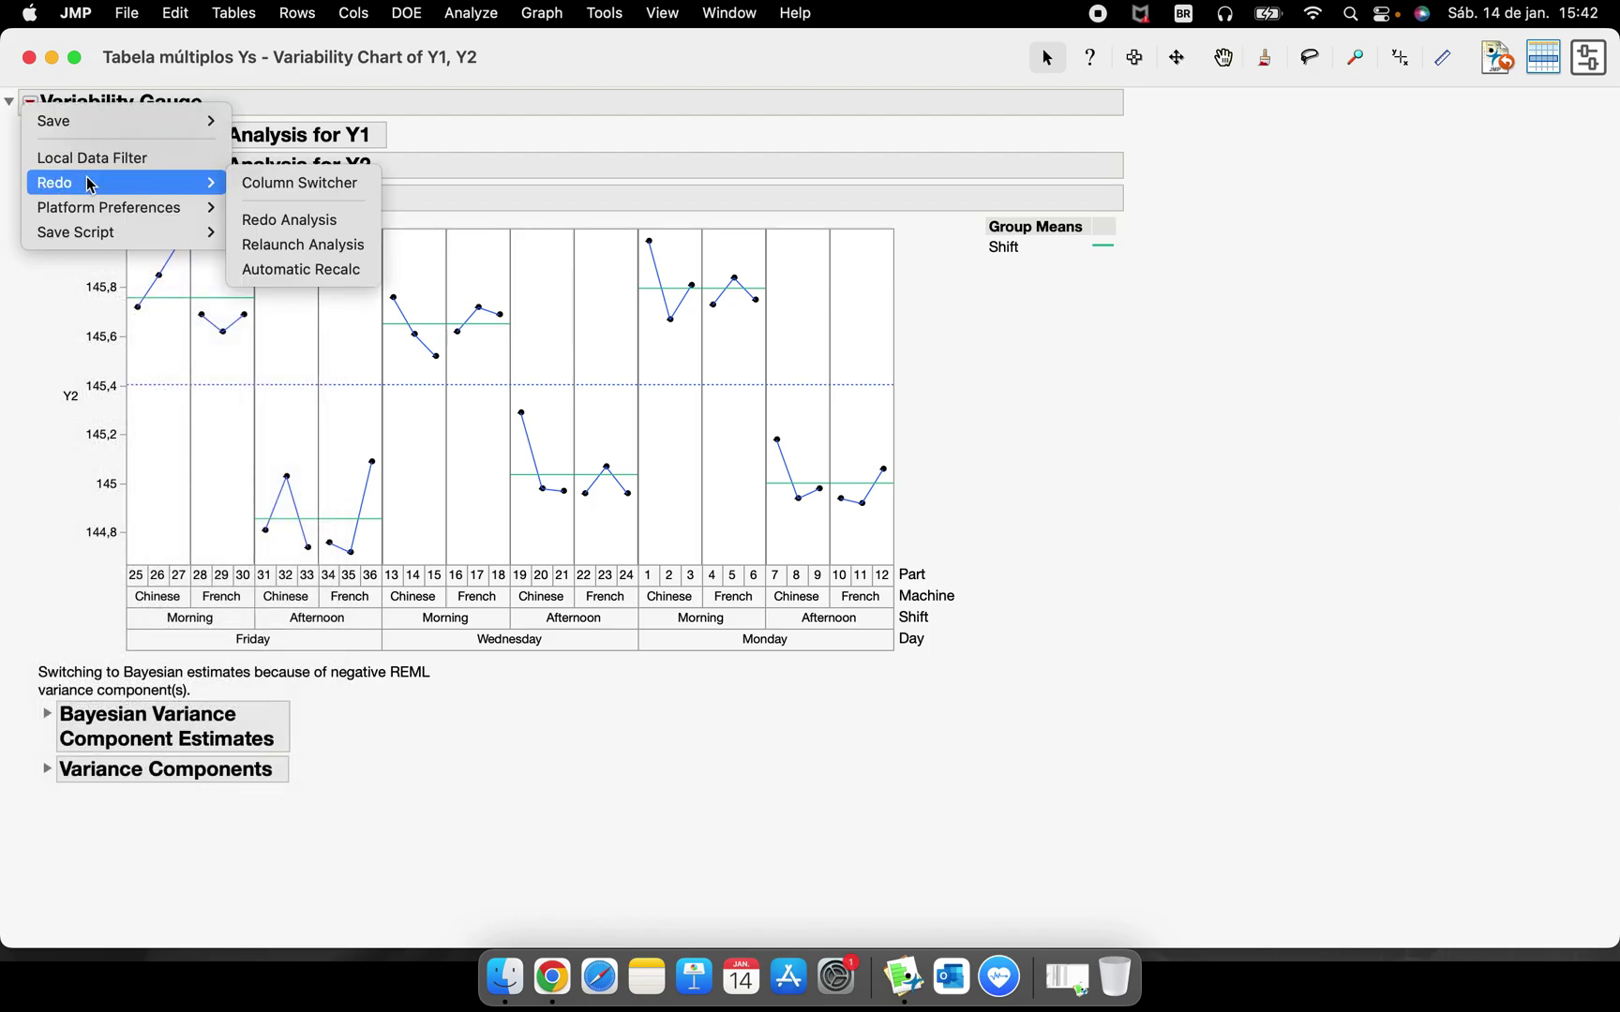
pyautogui.click(330, 247)
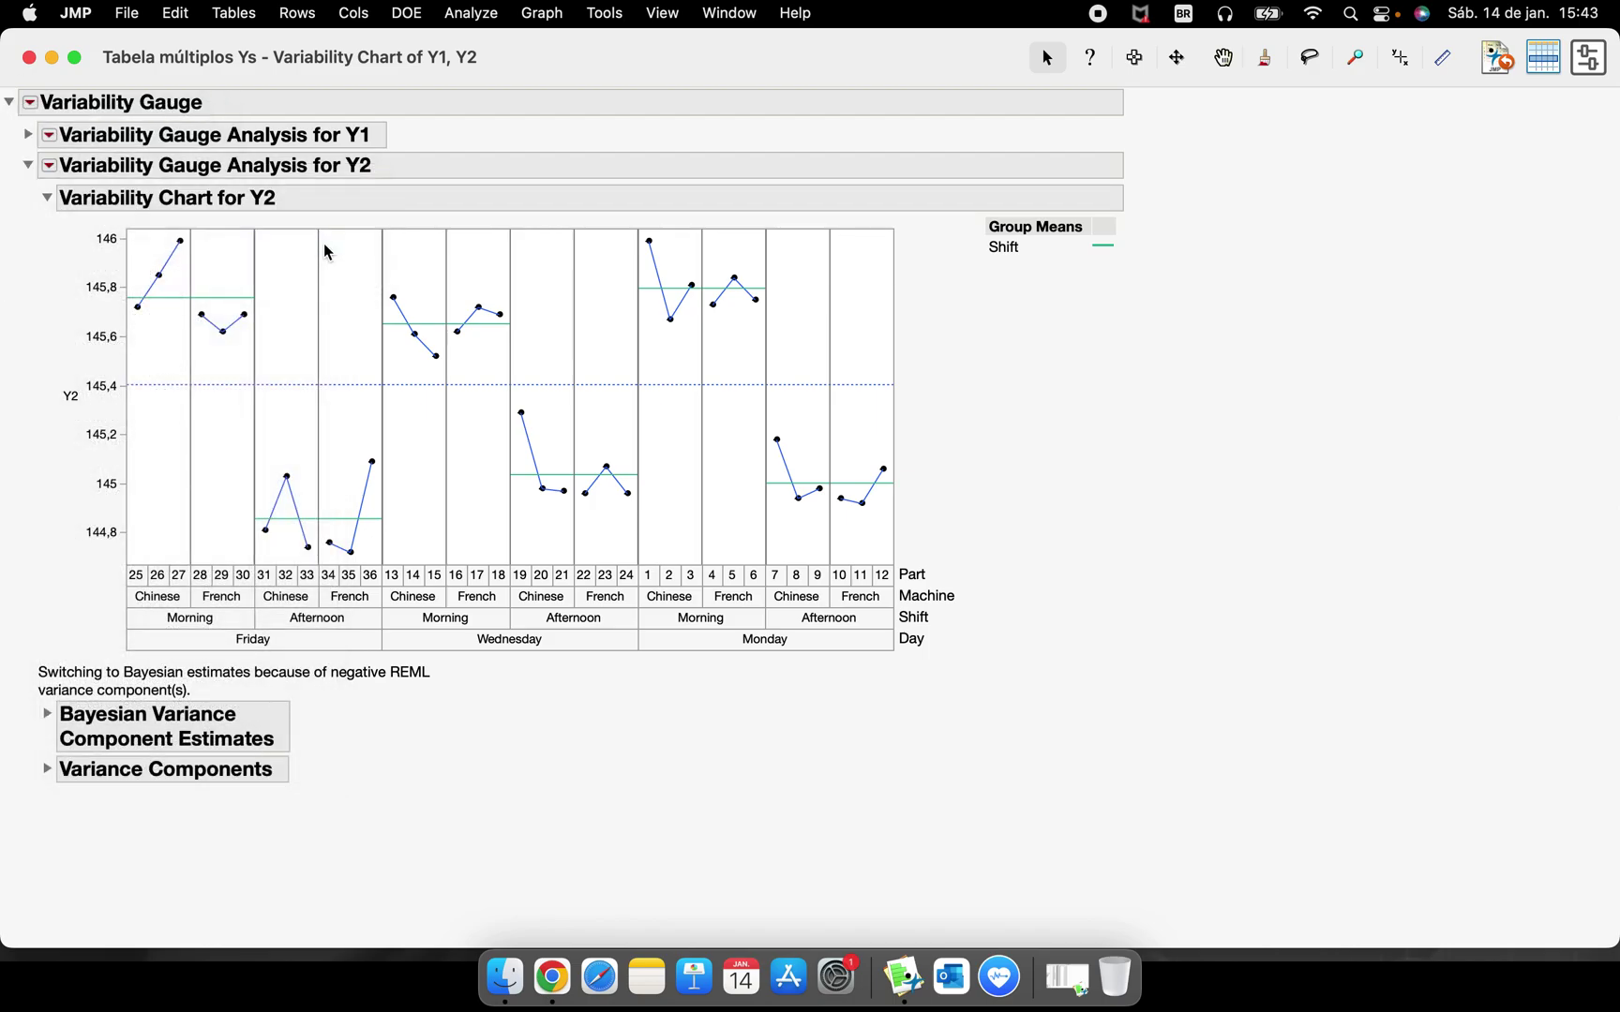
pyautogui.click(918, 189)
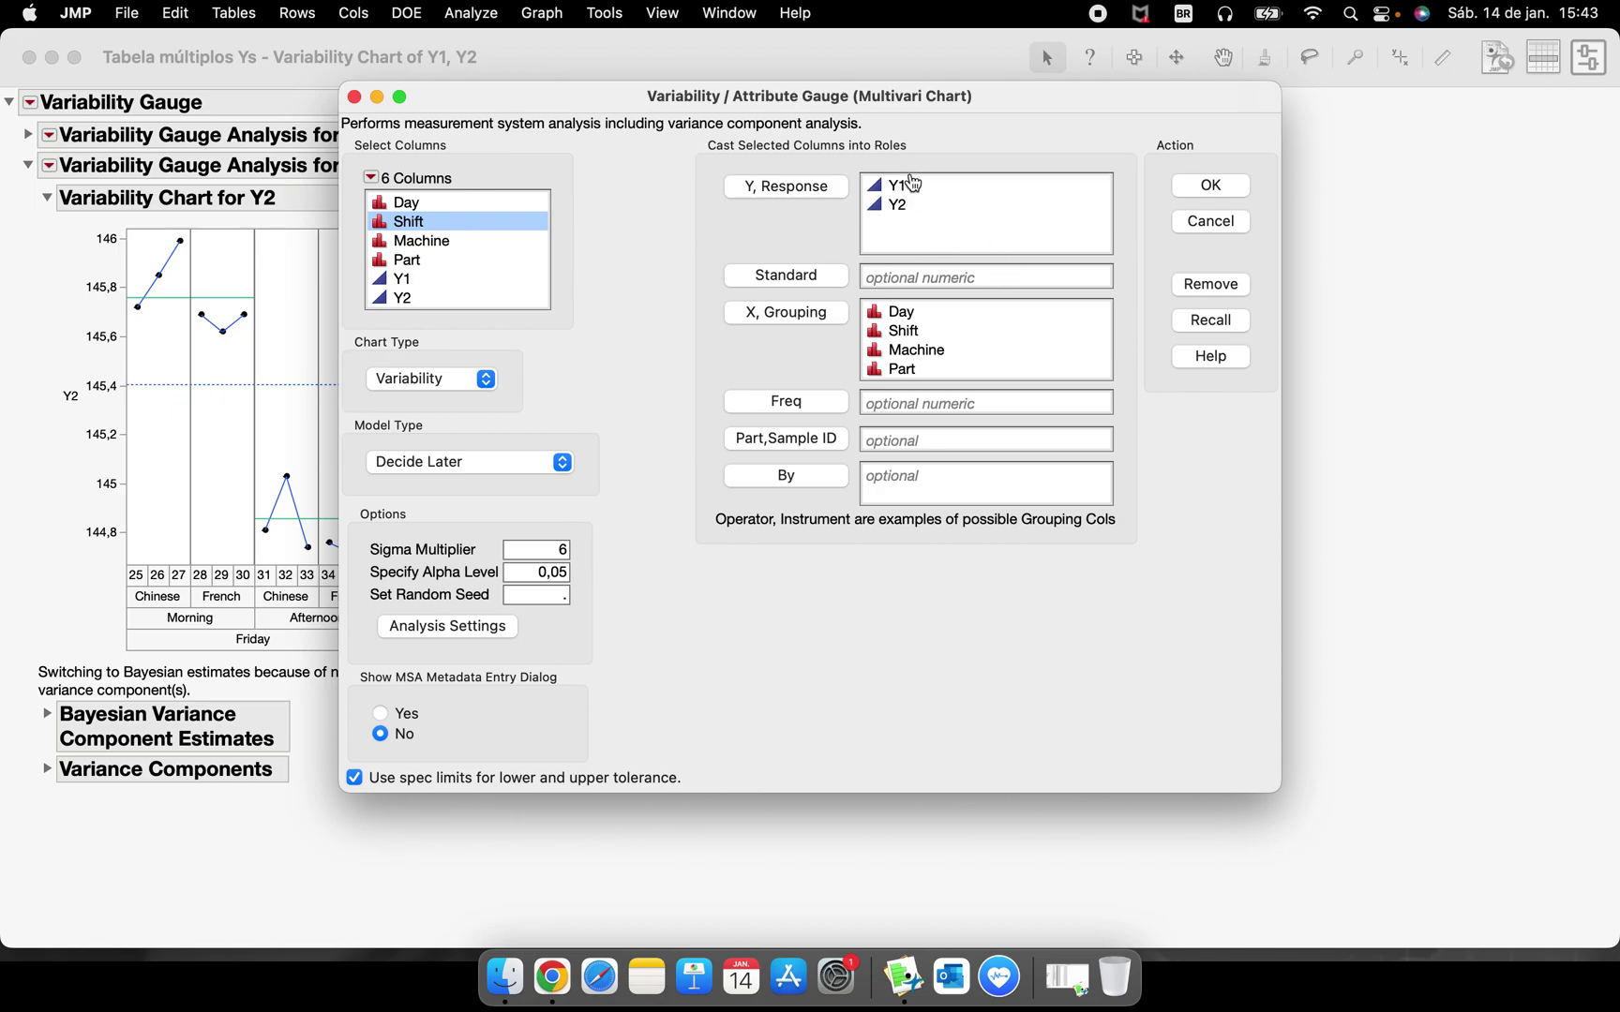
pyautogui.click(914, 186)
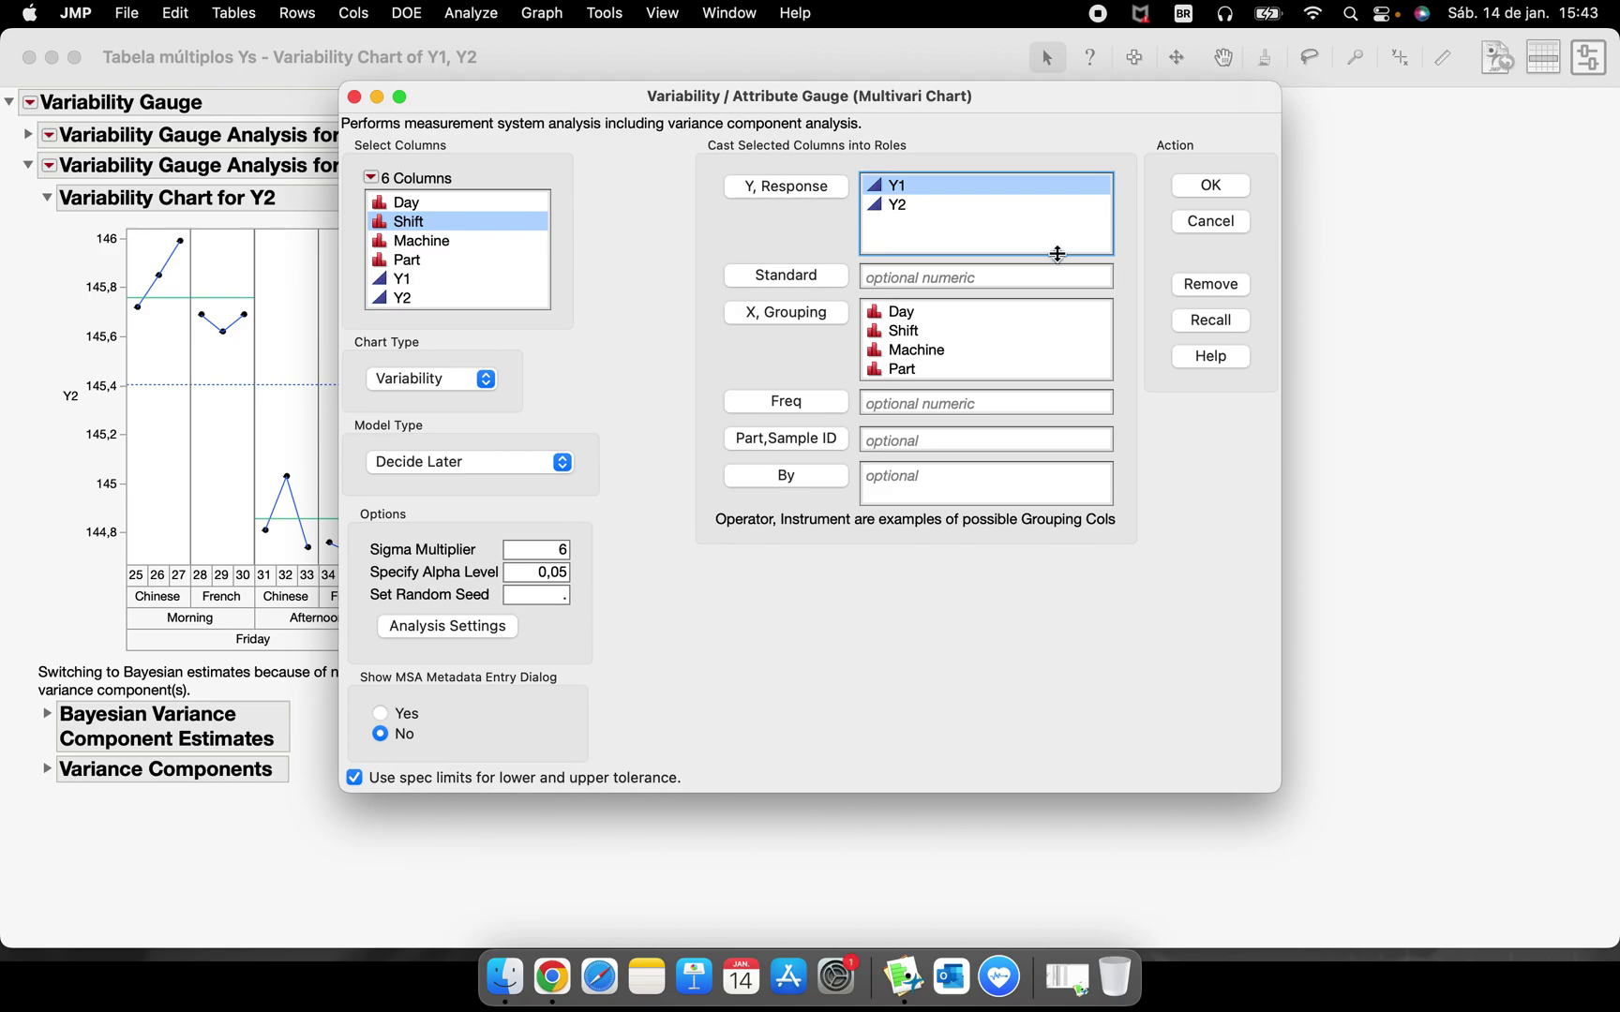
pyautogui.click(1205, 289)
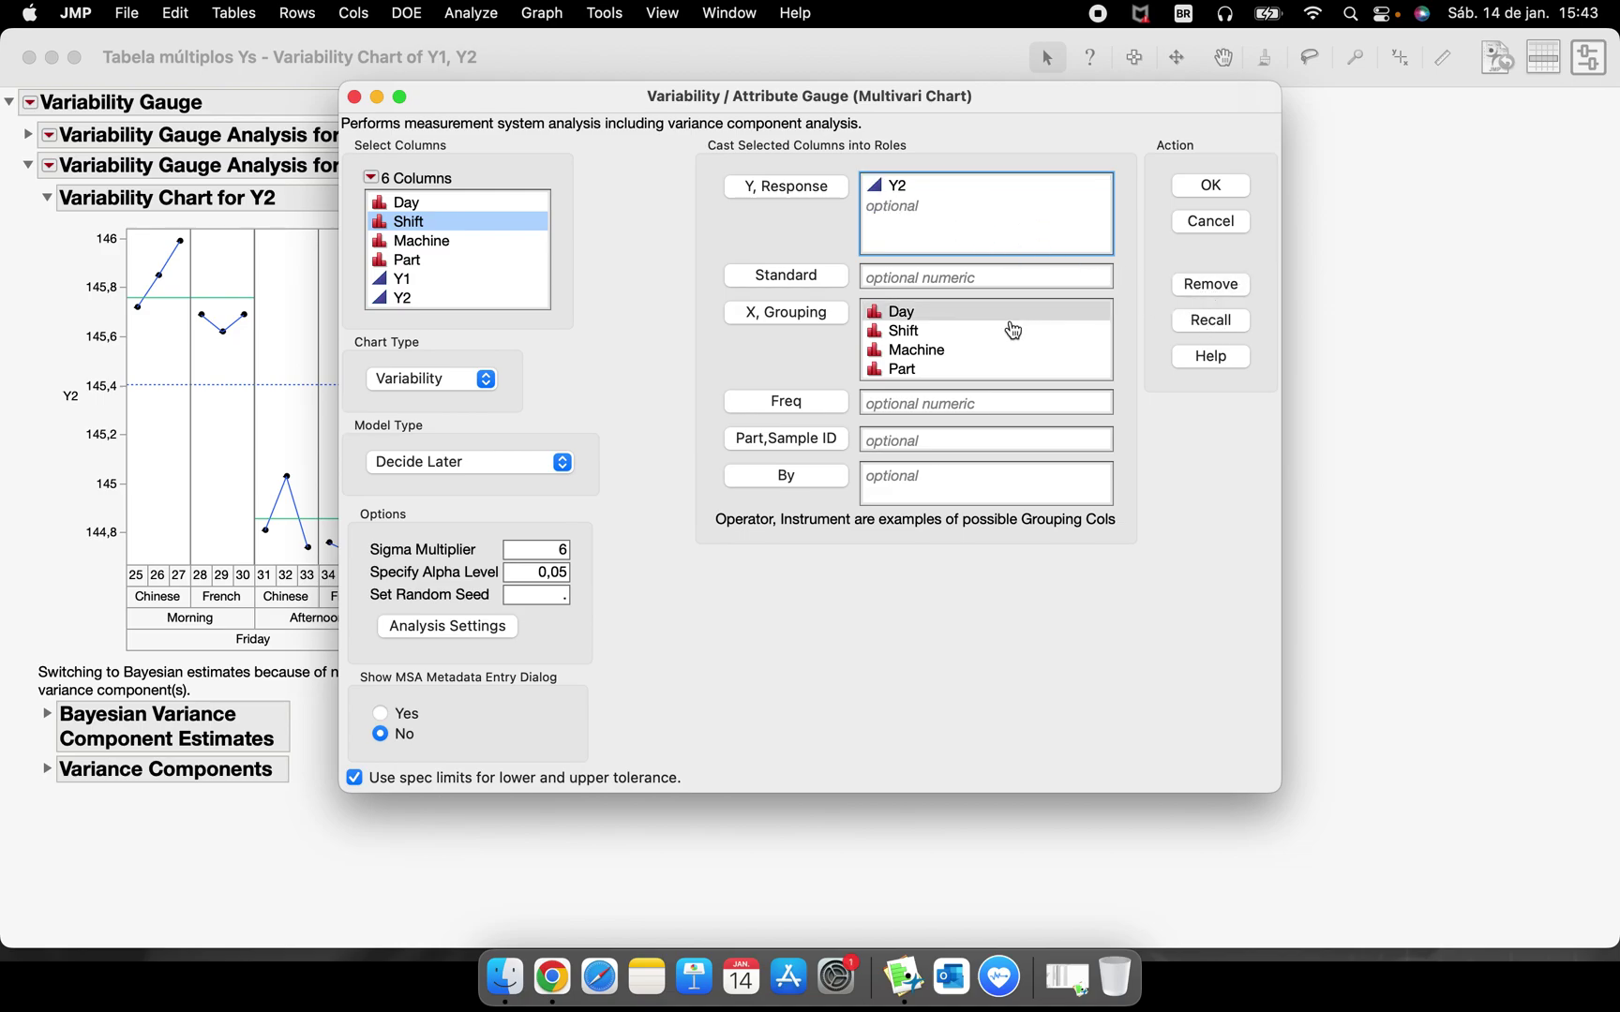
# Remove Day, Machine and Part from the grouping factors, keep Shift, and run the Y2 analysis.
pyautogui.click(1049, 315)
pyautogui.click(1193, 285)
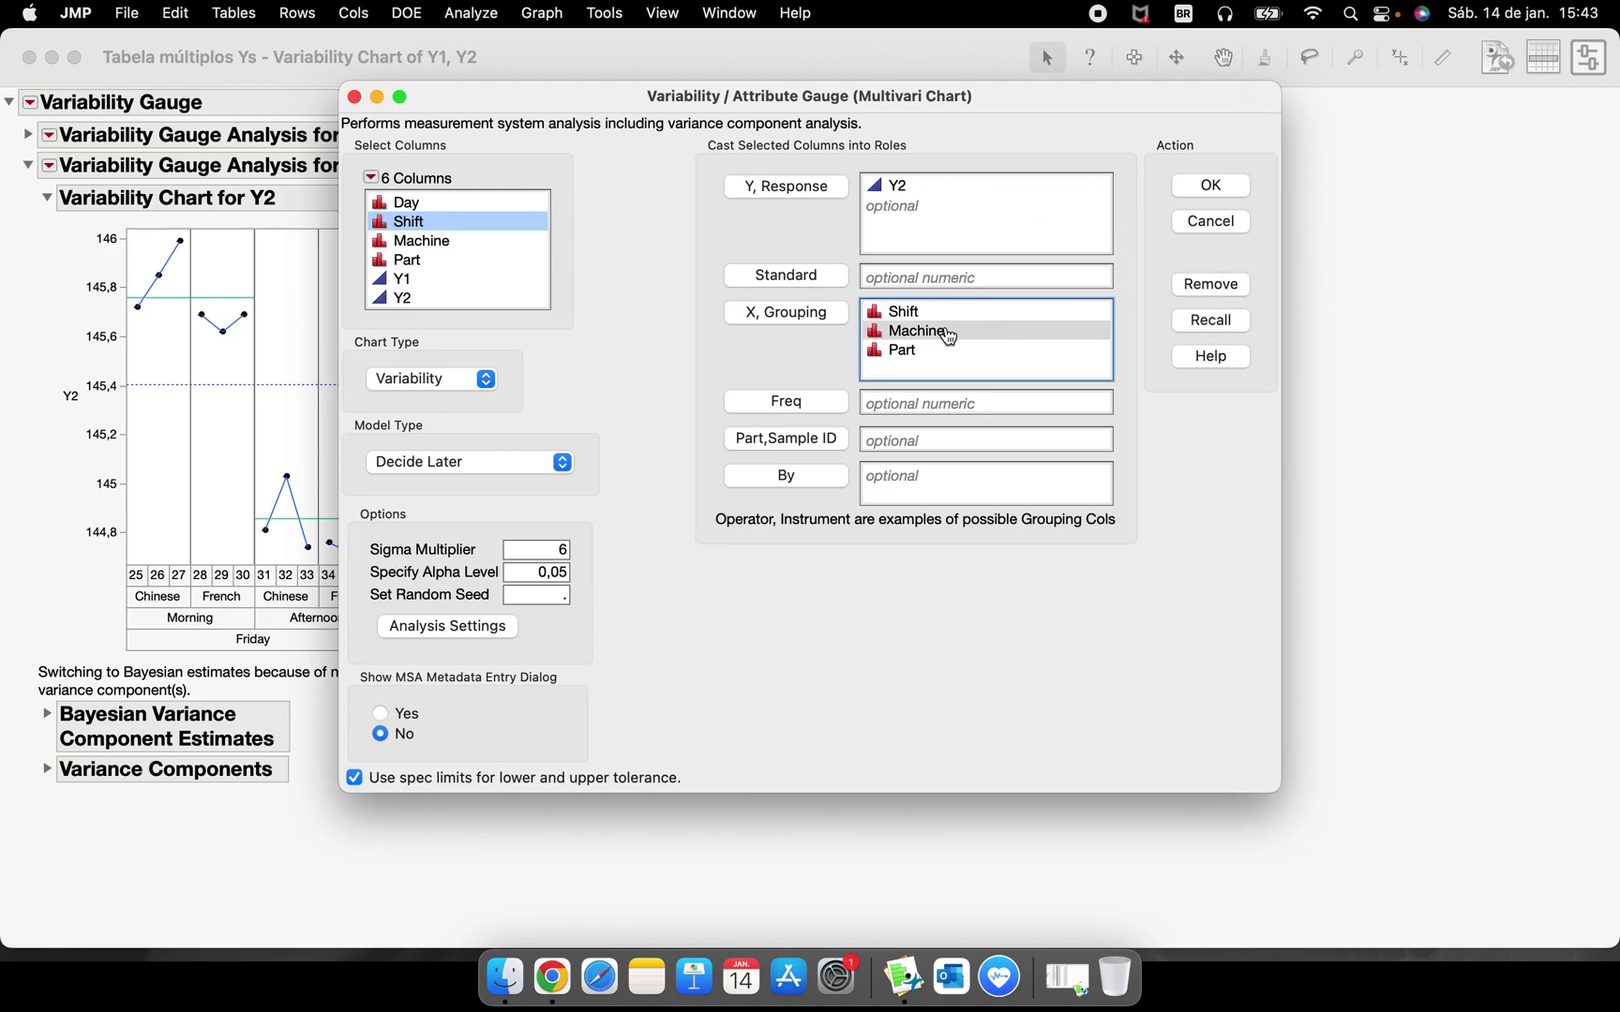
pyautogui.moveTo(1048, 328); pyautogui.dragTo(1035, 342)
pyautogui.click(1208, 286)
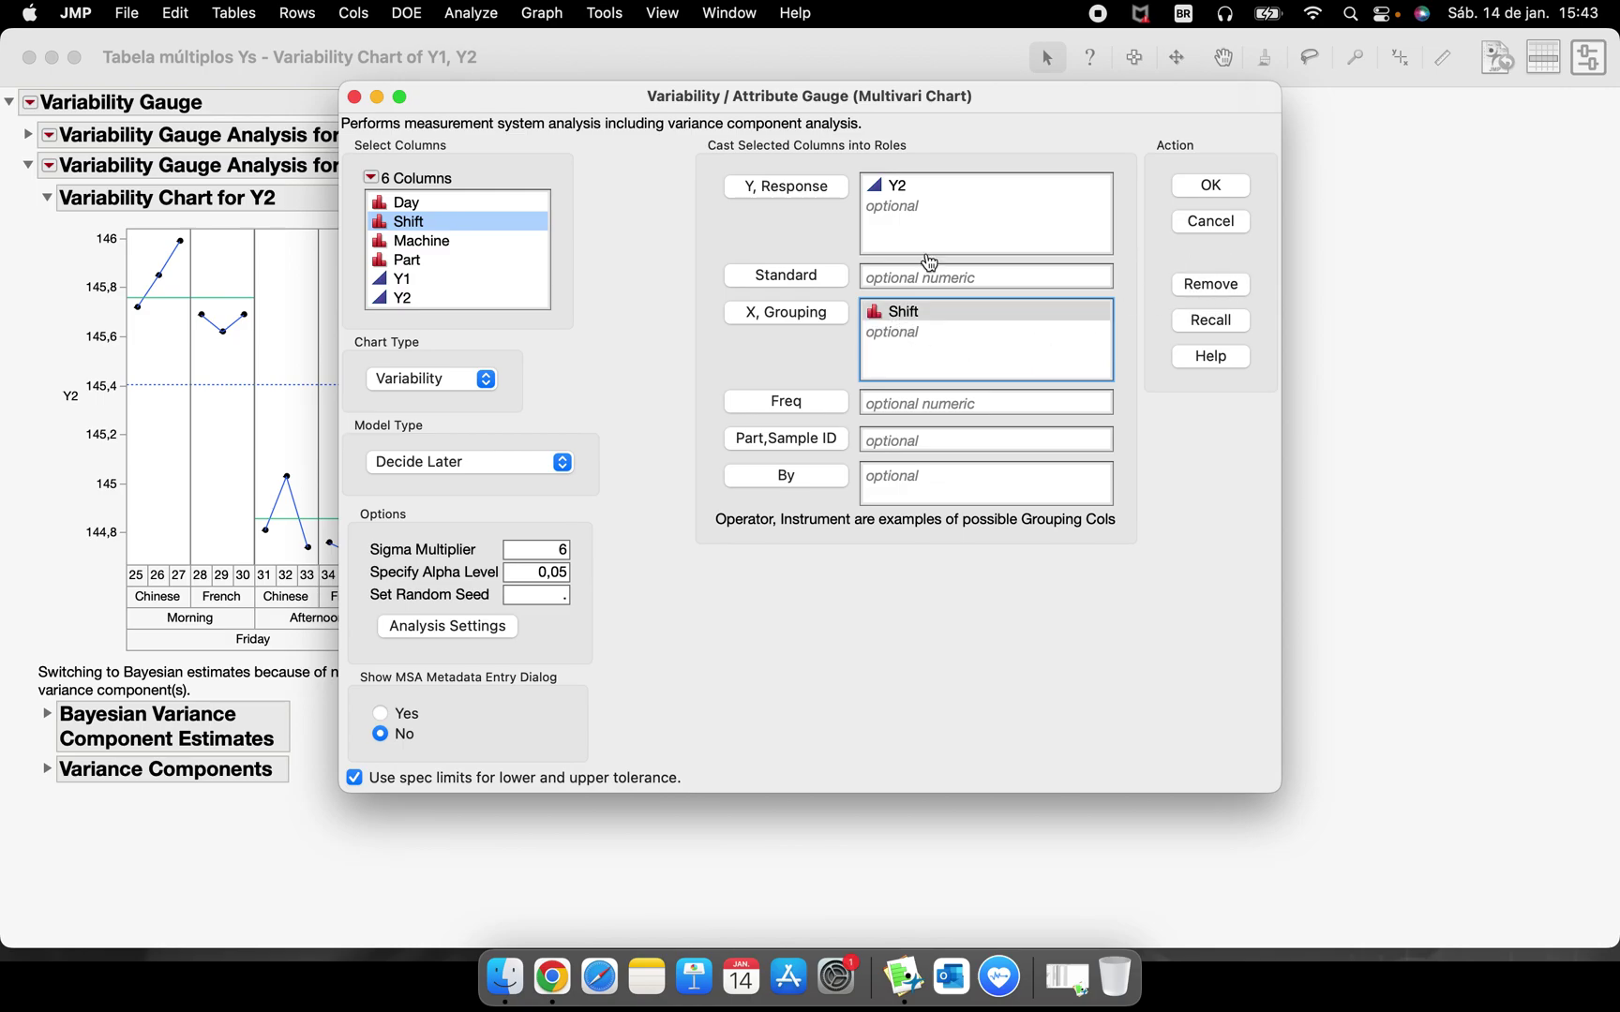
pyautogui.click(938, 194)
pyautogui.click(947, 316)
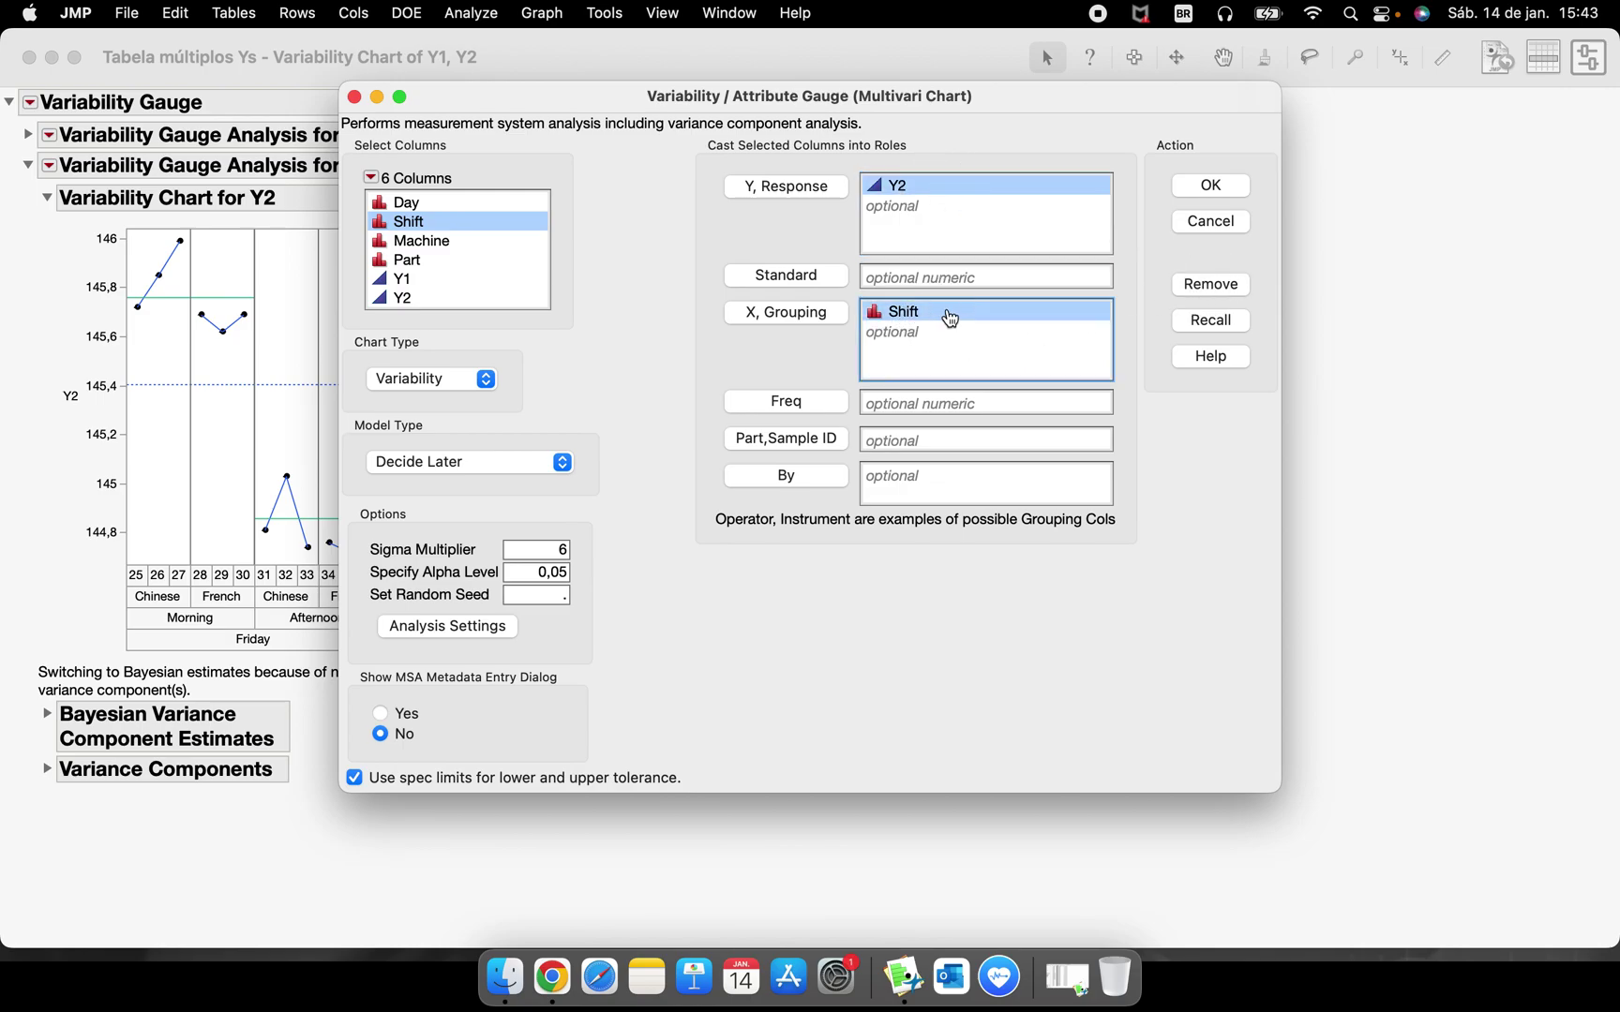
pyautogui.click(1207, 186)
# Place the new Y2 by Shift report beside the existing Y2 chart and connect its cell means.
pyautogui.moveTo(673, 174); pyautogui.dragTo(1115, 156)
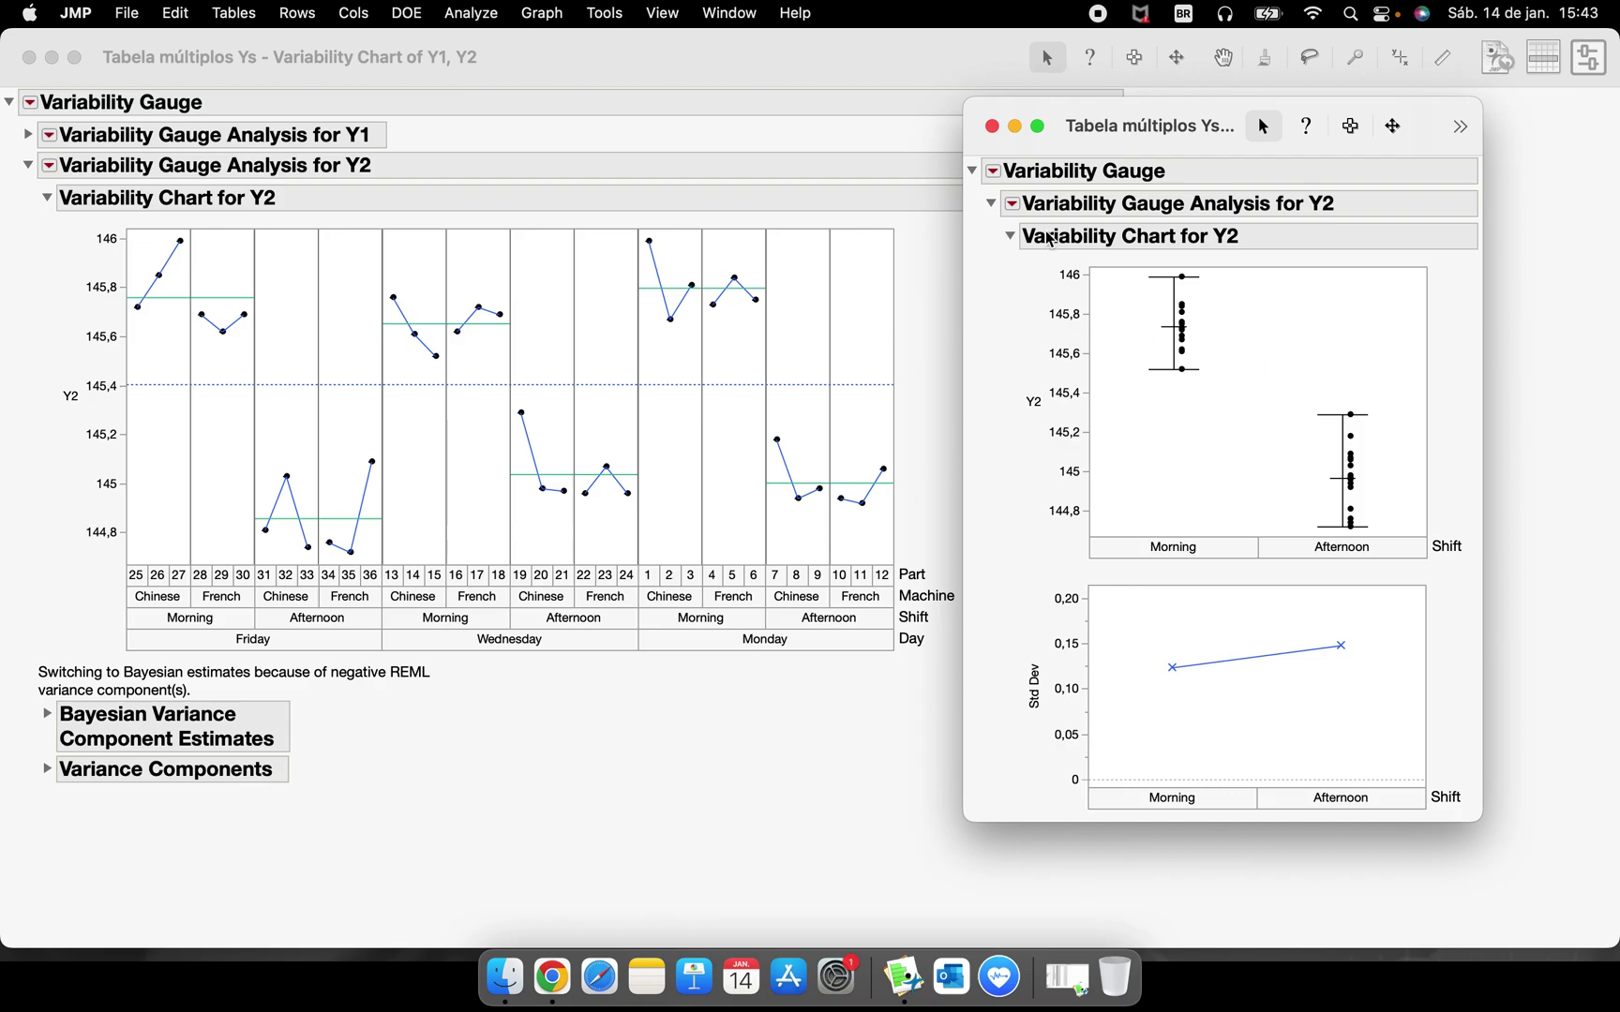
pyautogui.click(1012, 203)
pyautogui.click(1084, 365)
# Compare the spread of the Morning and Afternoon points with their standard deviations in the Y2 by Shift report.
pyautogui.moveTo(1197, 393); pyautogui.dragTo(1162, 270)
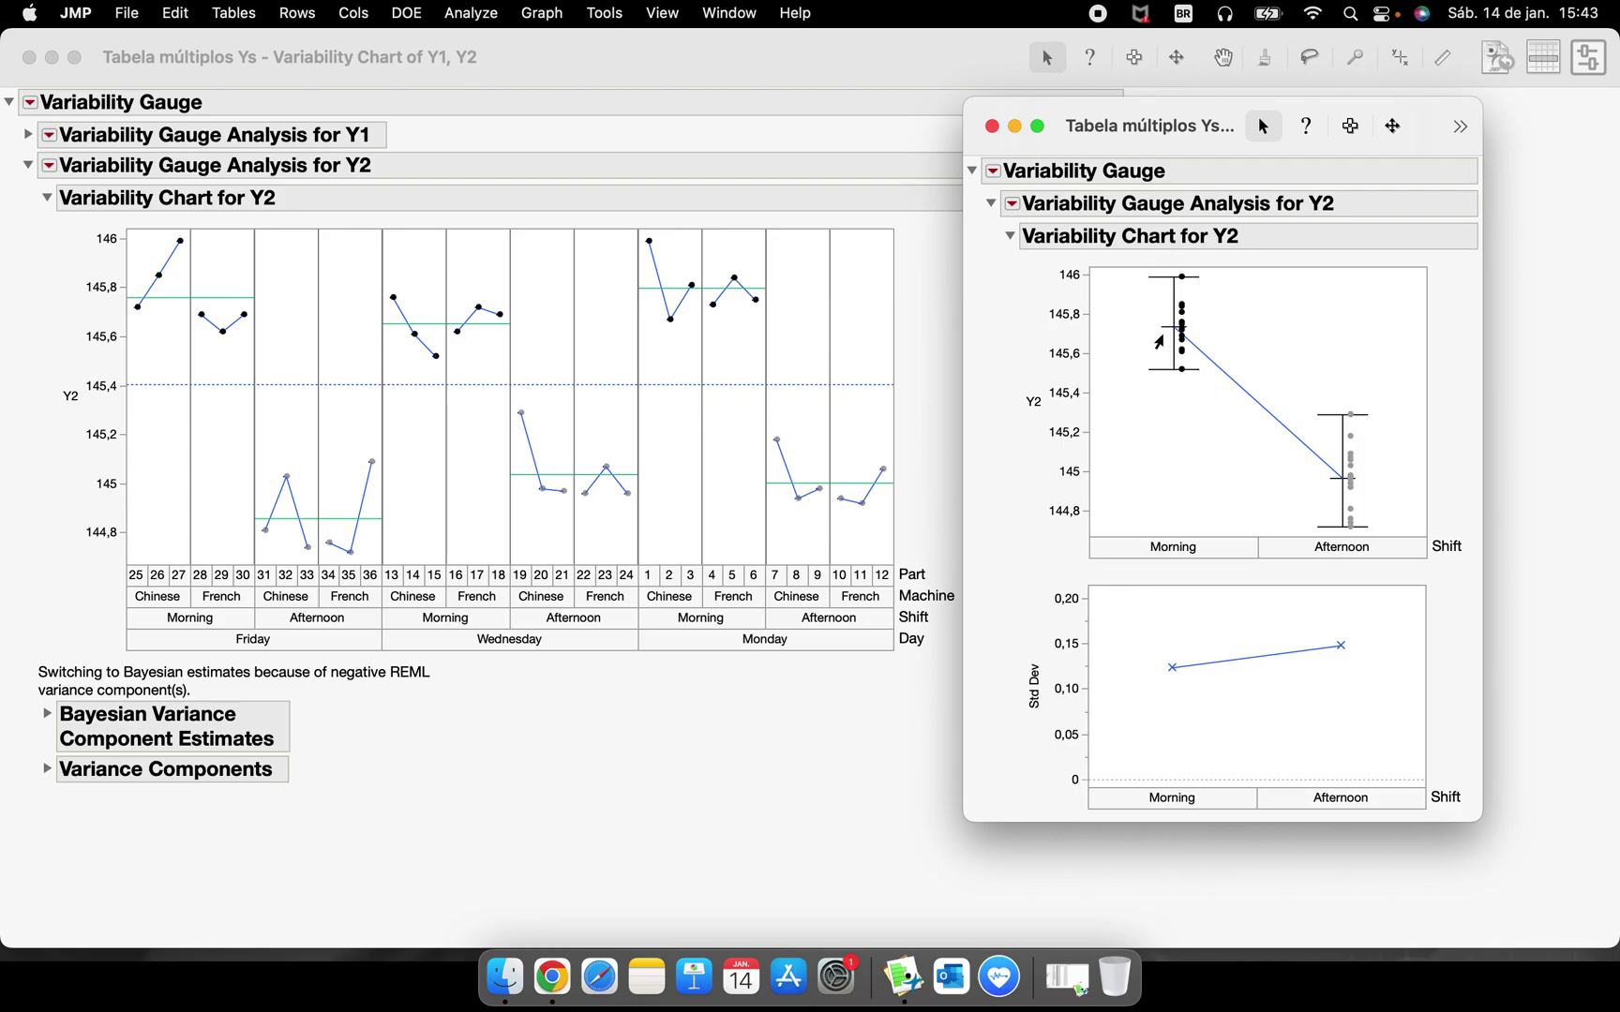
pyautogui.moveTo(1207, 390); pyautogui.dragTo(1162, 272)
pyautogui.click(1265, 432)
pyautogui.click(1006, 594)
pyautogui.moveTo(1006, 595)
pyautogui.mouseDown()
pyautogui.moveTo(1015, 779)
pyautogui.moveTo(1403, 817)
pyautogui.mouseUp()
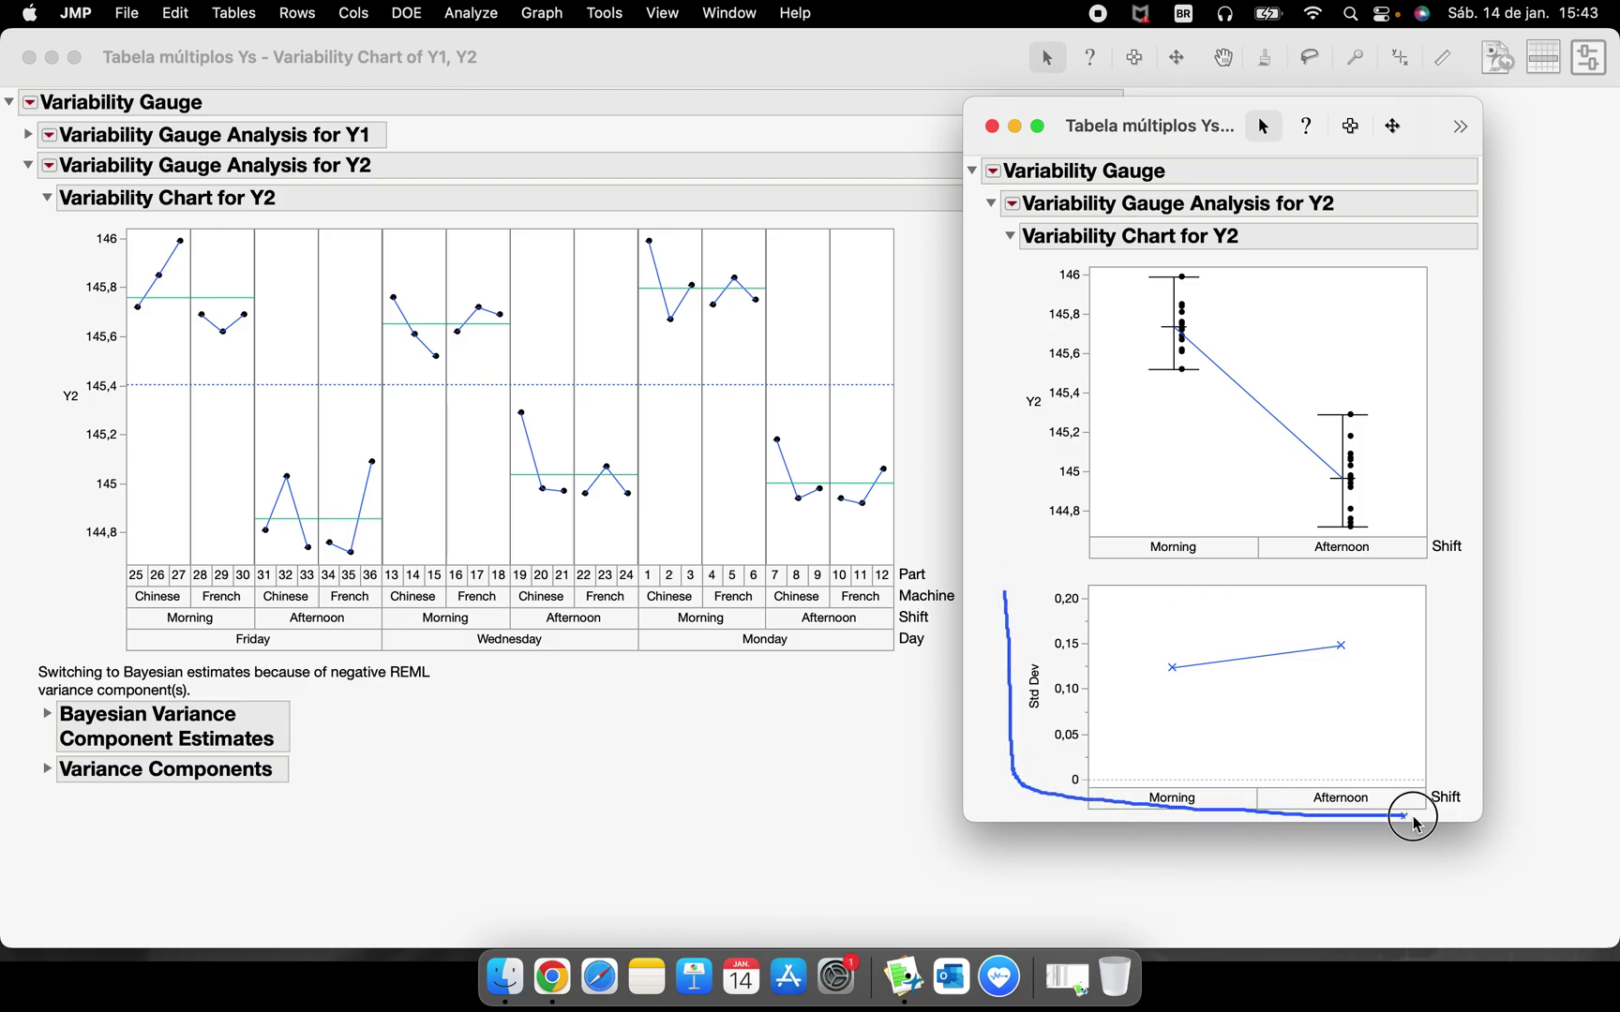
pyautogui.click(1168, 669)
pyautogui.click(1333, 643)
pyautogui.click(1163, 667)
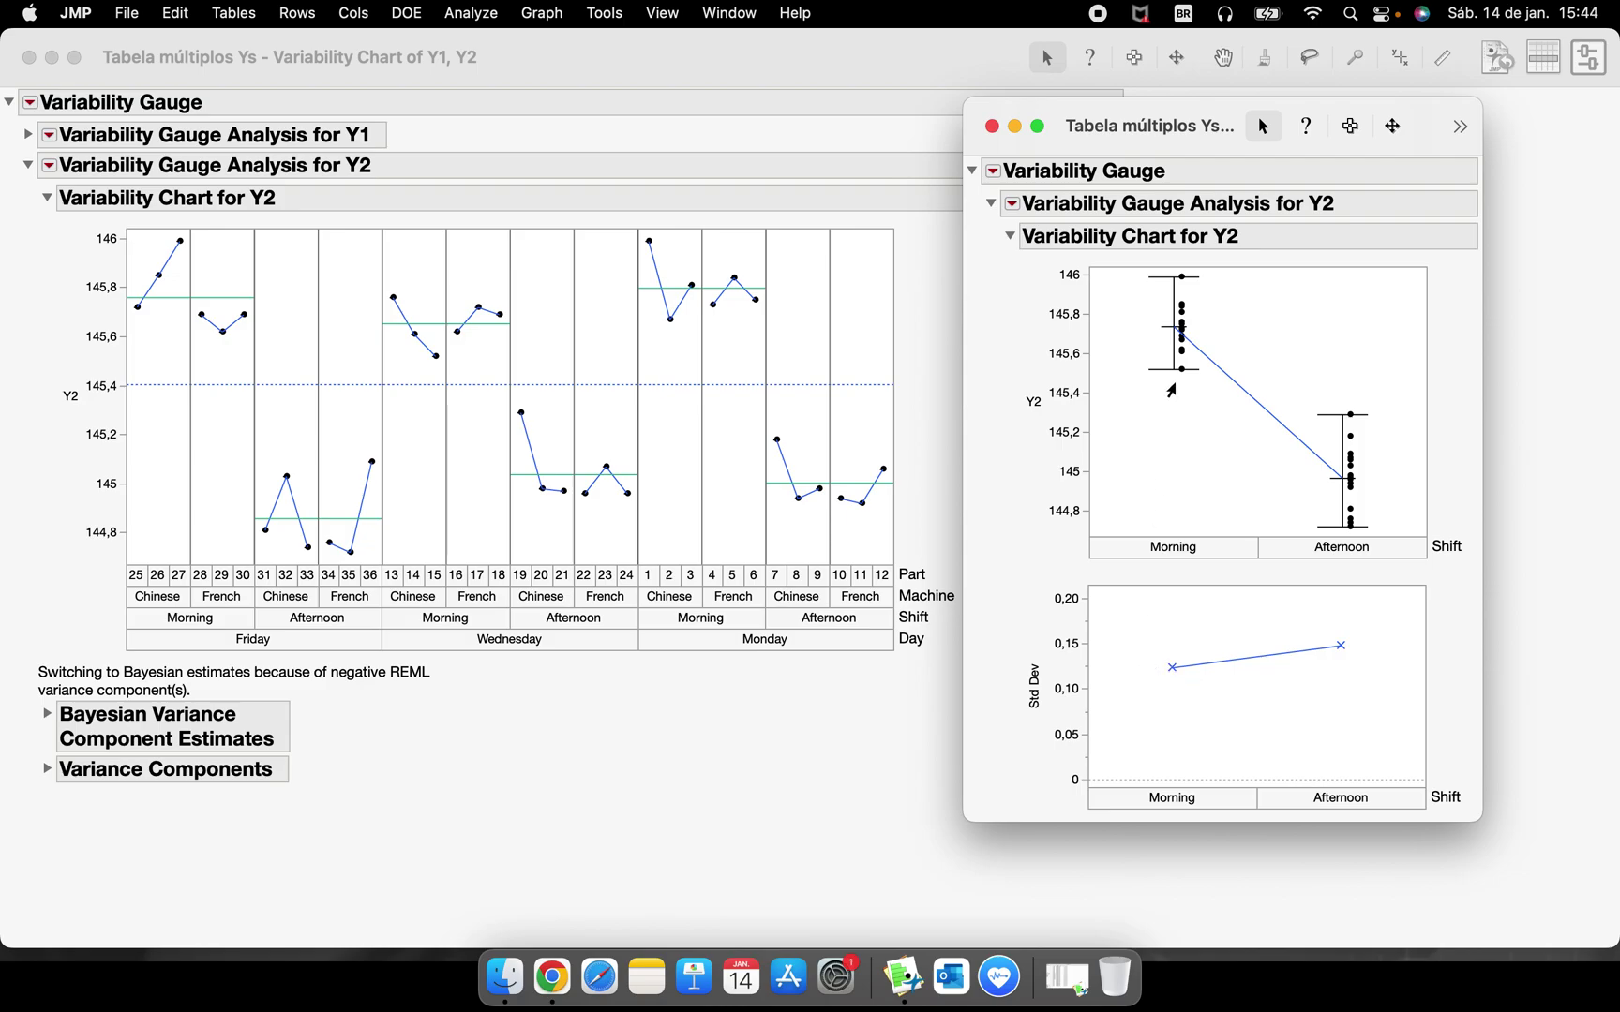
pyautogui.moveTo(1206, 400); pyautogui.dragTo(1135, 249)
pyautogui.moveTo(1316, 392)
pyautogui.mouseDown()
pyautogui.moveTo(1349, 427)
pyautogui.moveTo(1378, 562)
pyautogui.moveTo(1320, 380)
pyautogui.mouseUp()
# Hide the standard deviation chart in the Y2 by Shift report and shift its window slightly upward.
pyautogui.click(1012, 207)
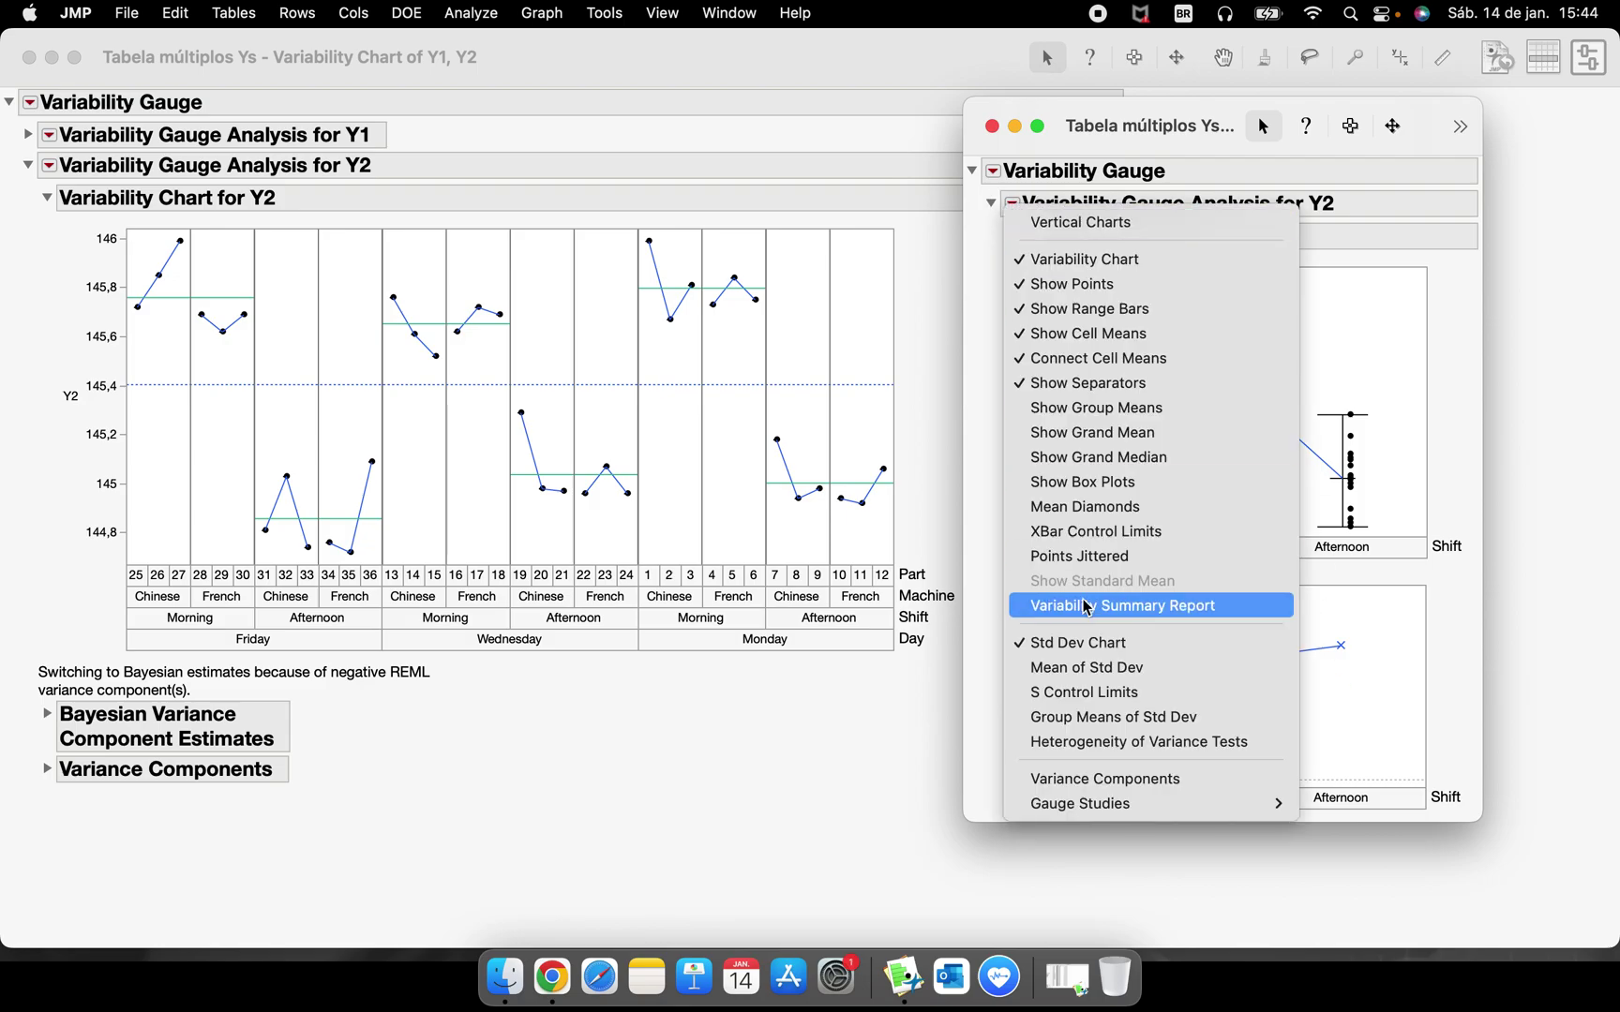
pyautogui.click(1152, 647)
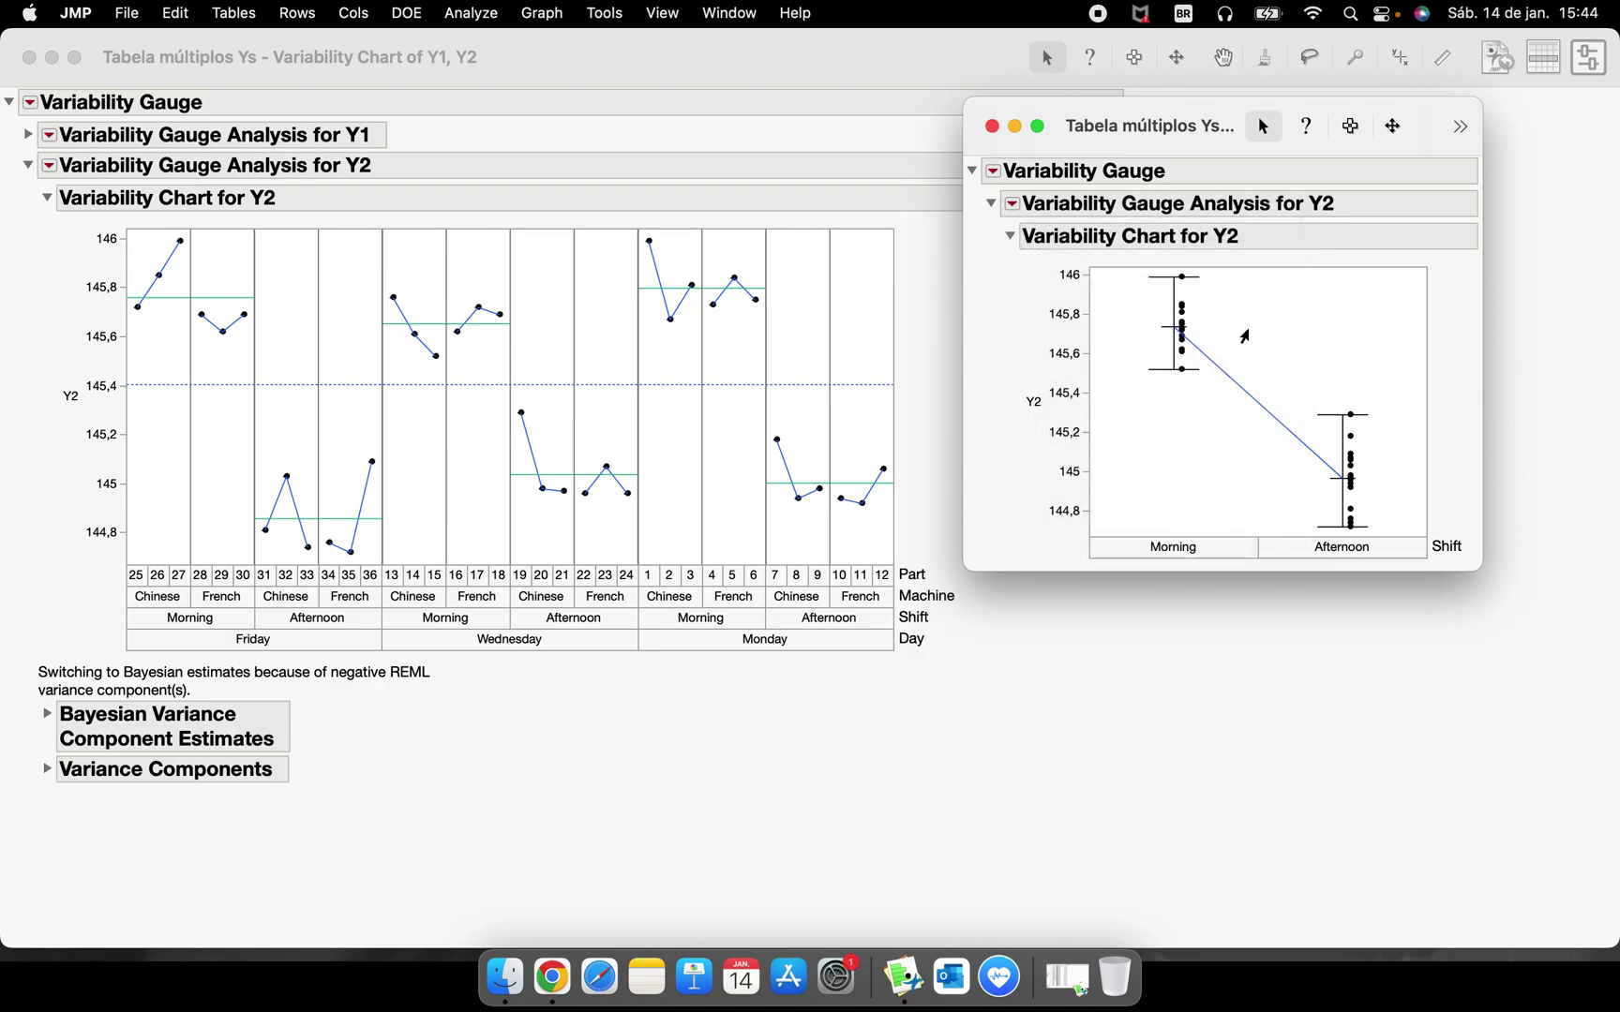
pyautogui.moveTo(1177, 143); pyautogui.dragTo(1206, 108)
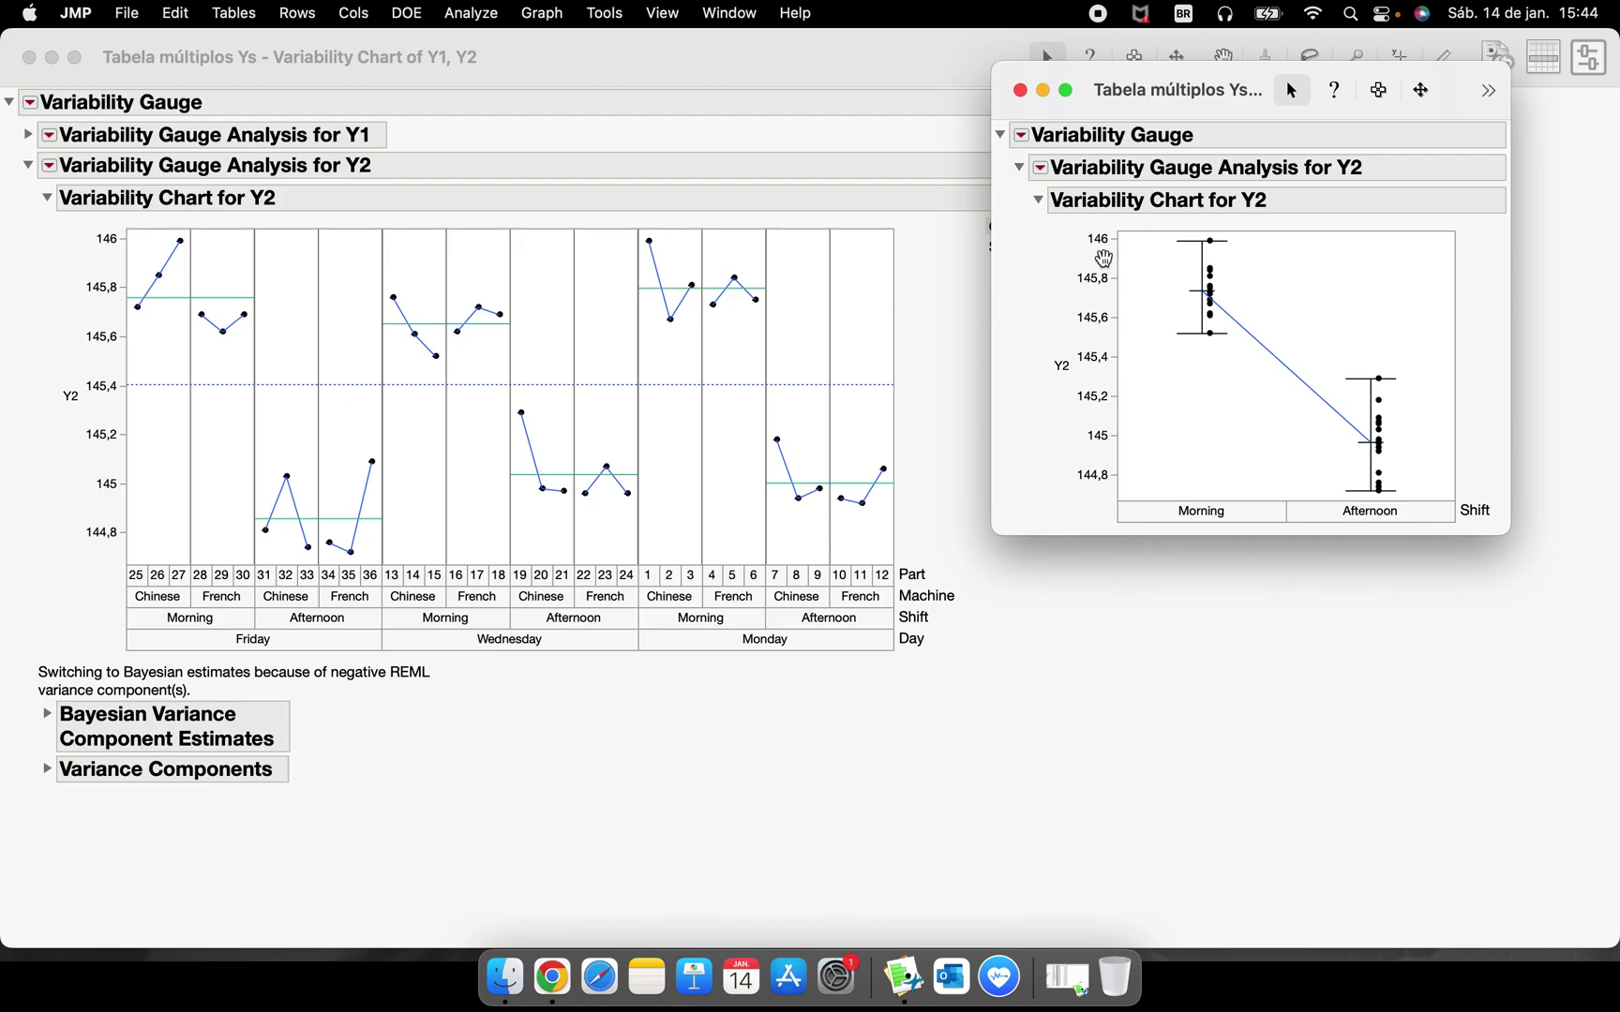
# Relaunch the Y2 by Shift analysis with Machine added as a second grouping factor after Shift.
pyautogui.click(1021, 136)
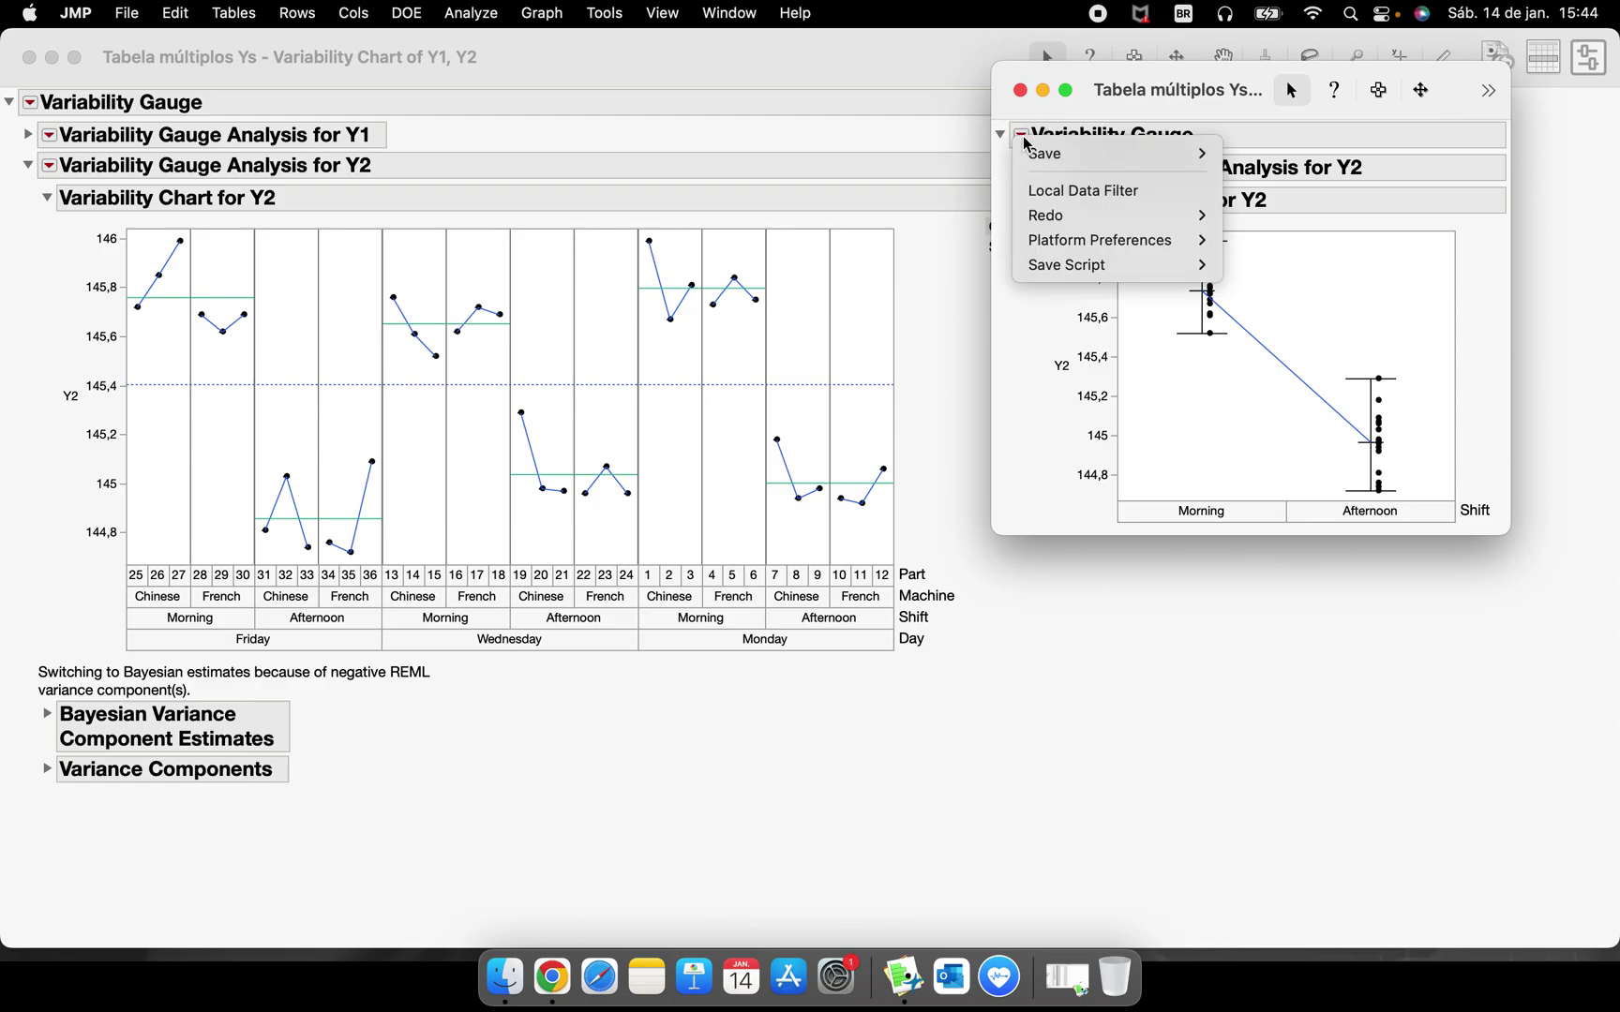
pyautogui.moveTo(1117, 217)
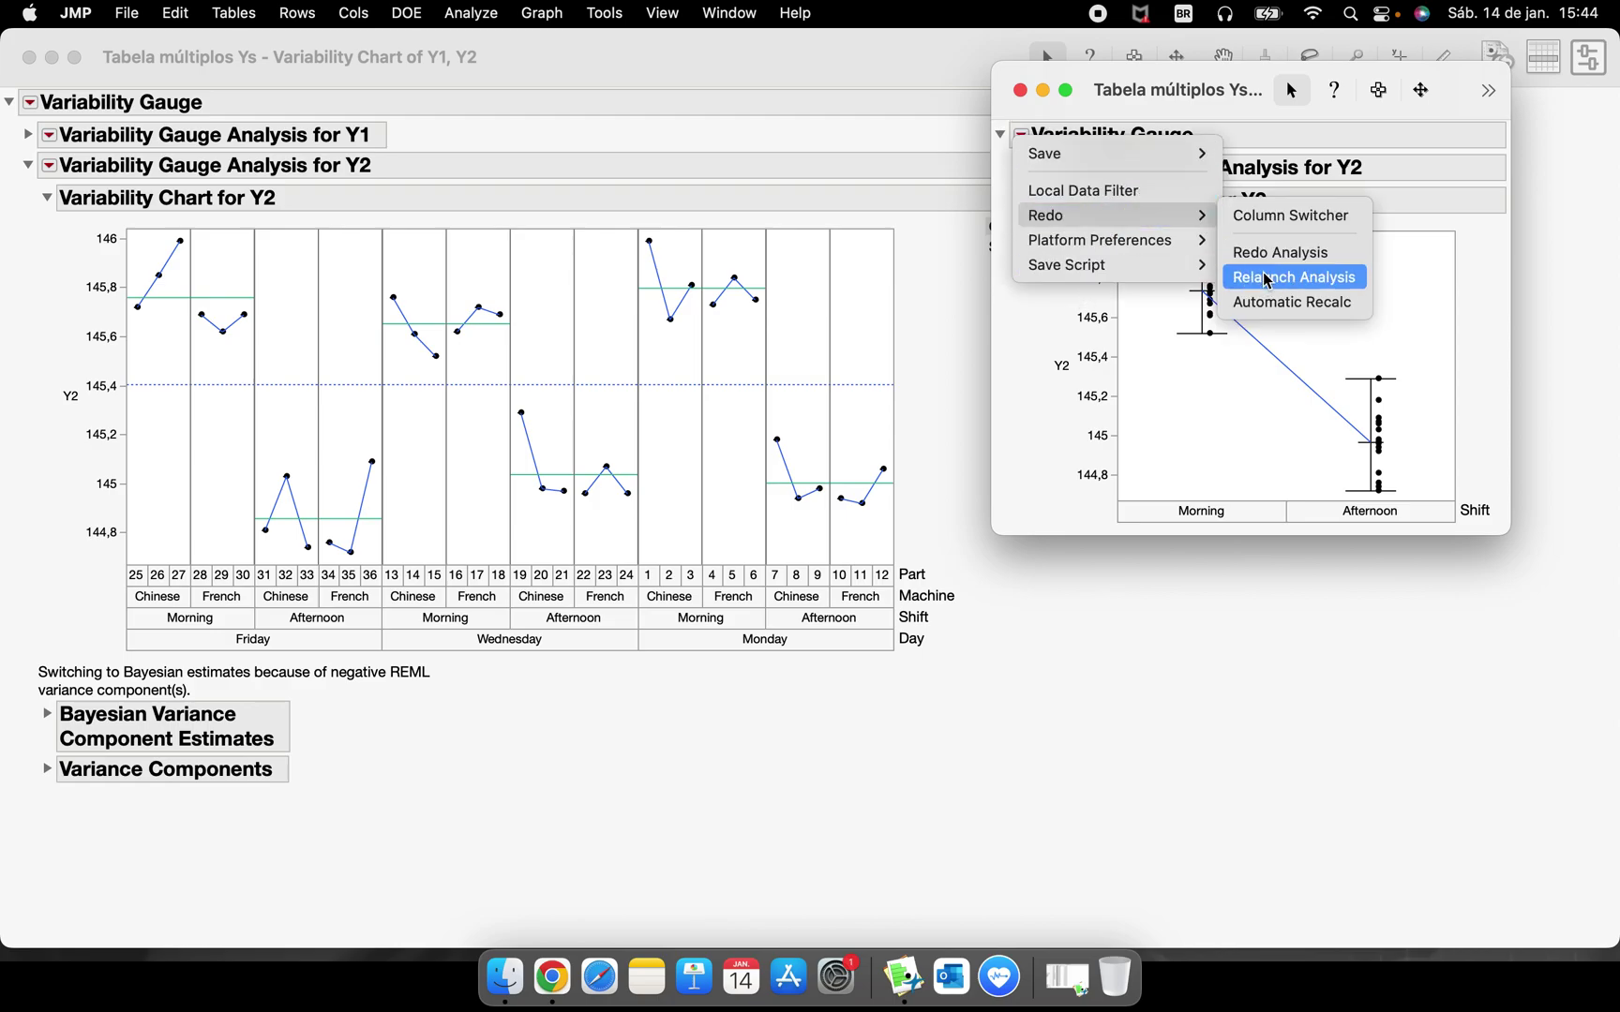
pyautogui.click(1252, 276)
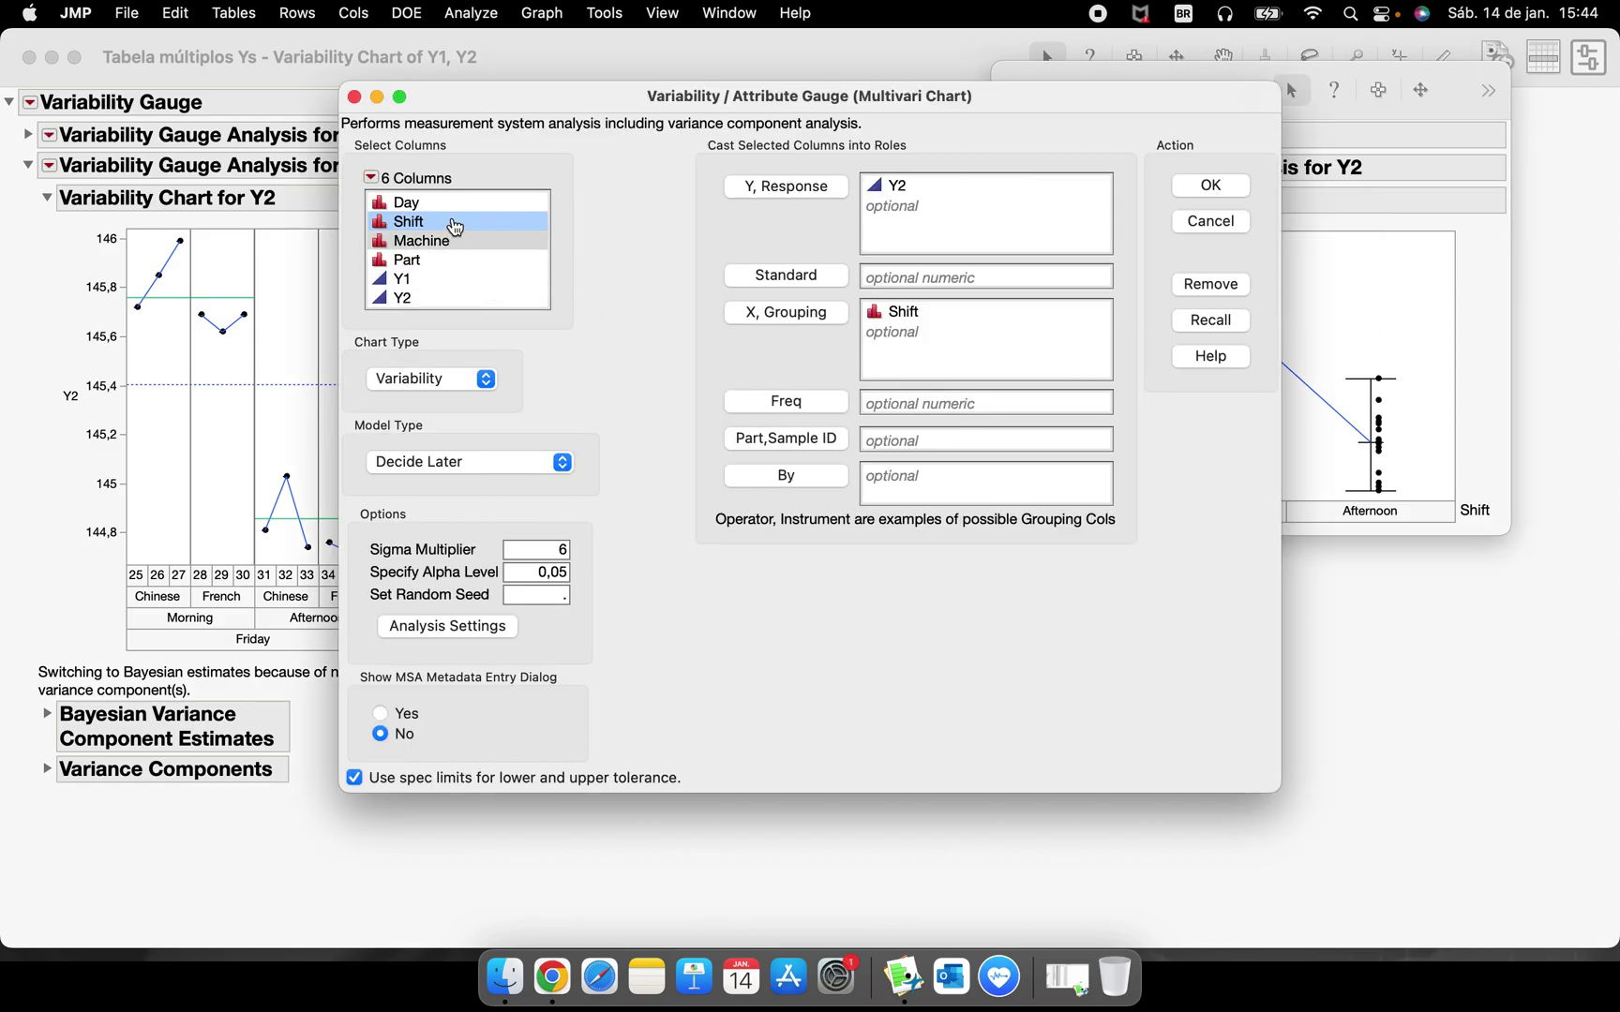
pyautogui.click(459, 258)
pyautogui.click(458, 241)
pyautogui.click(786, 313)
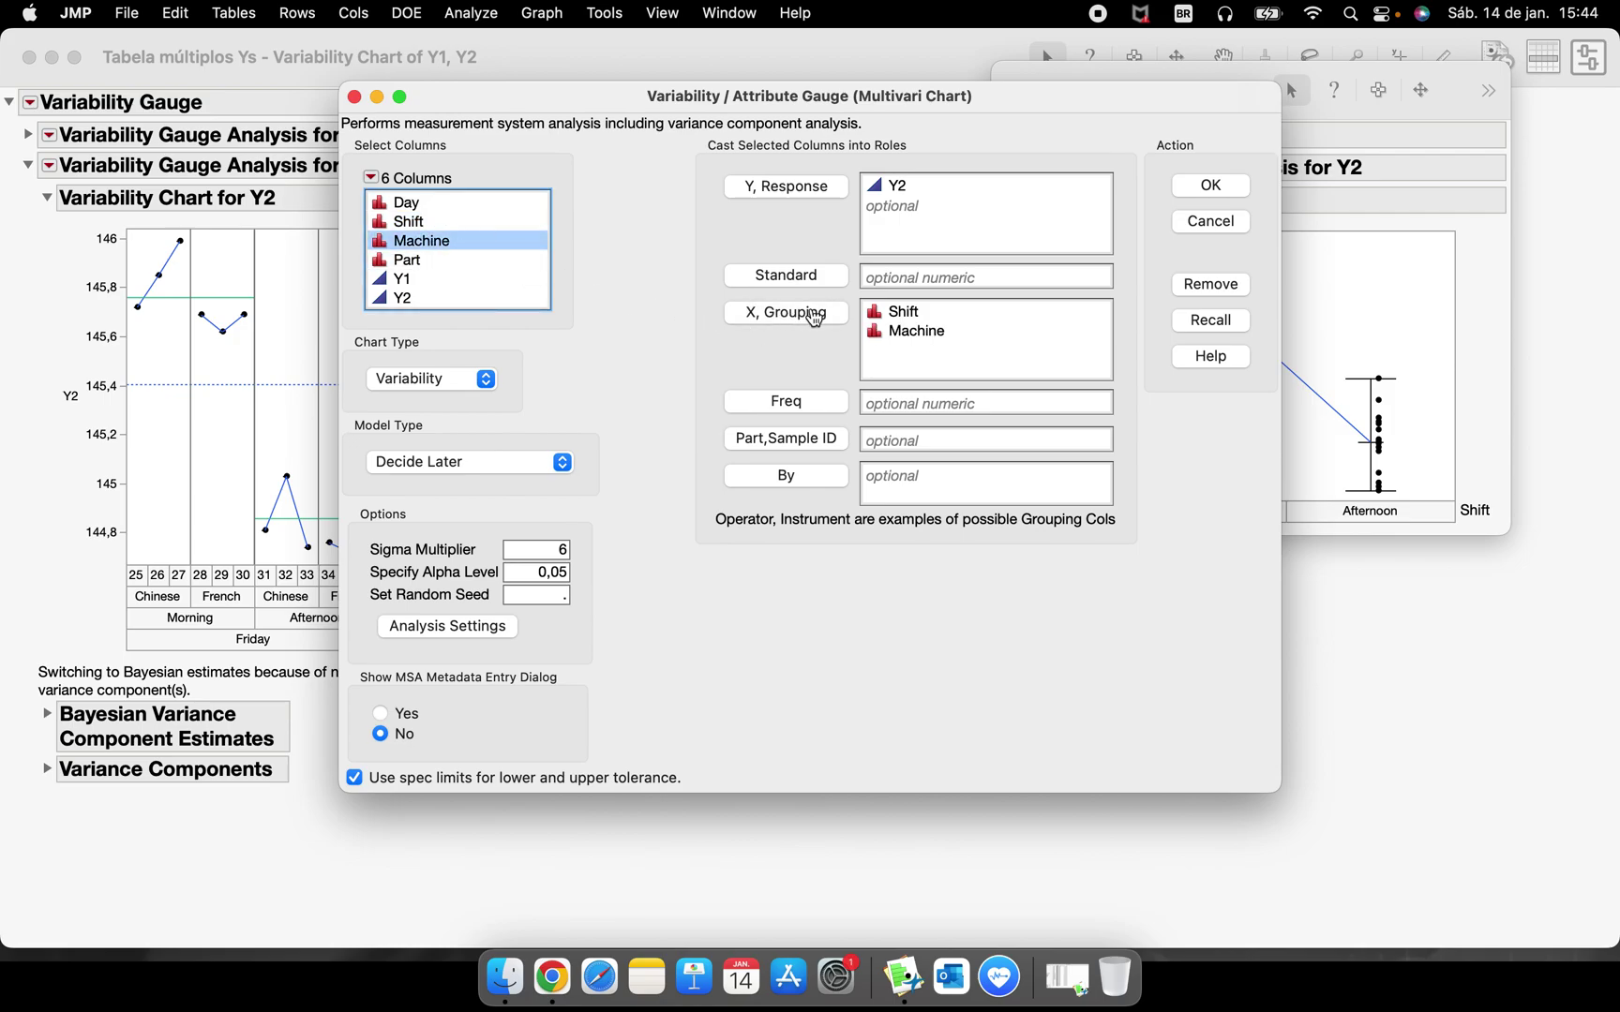
pyautogui.click(1202, 186)
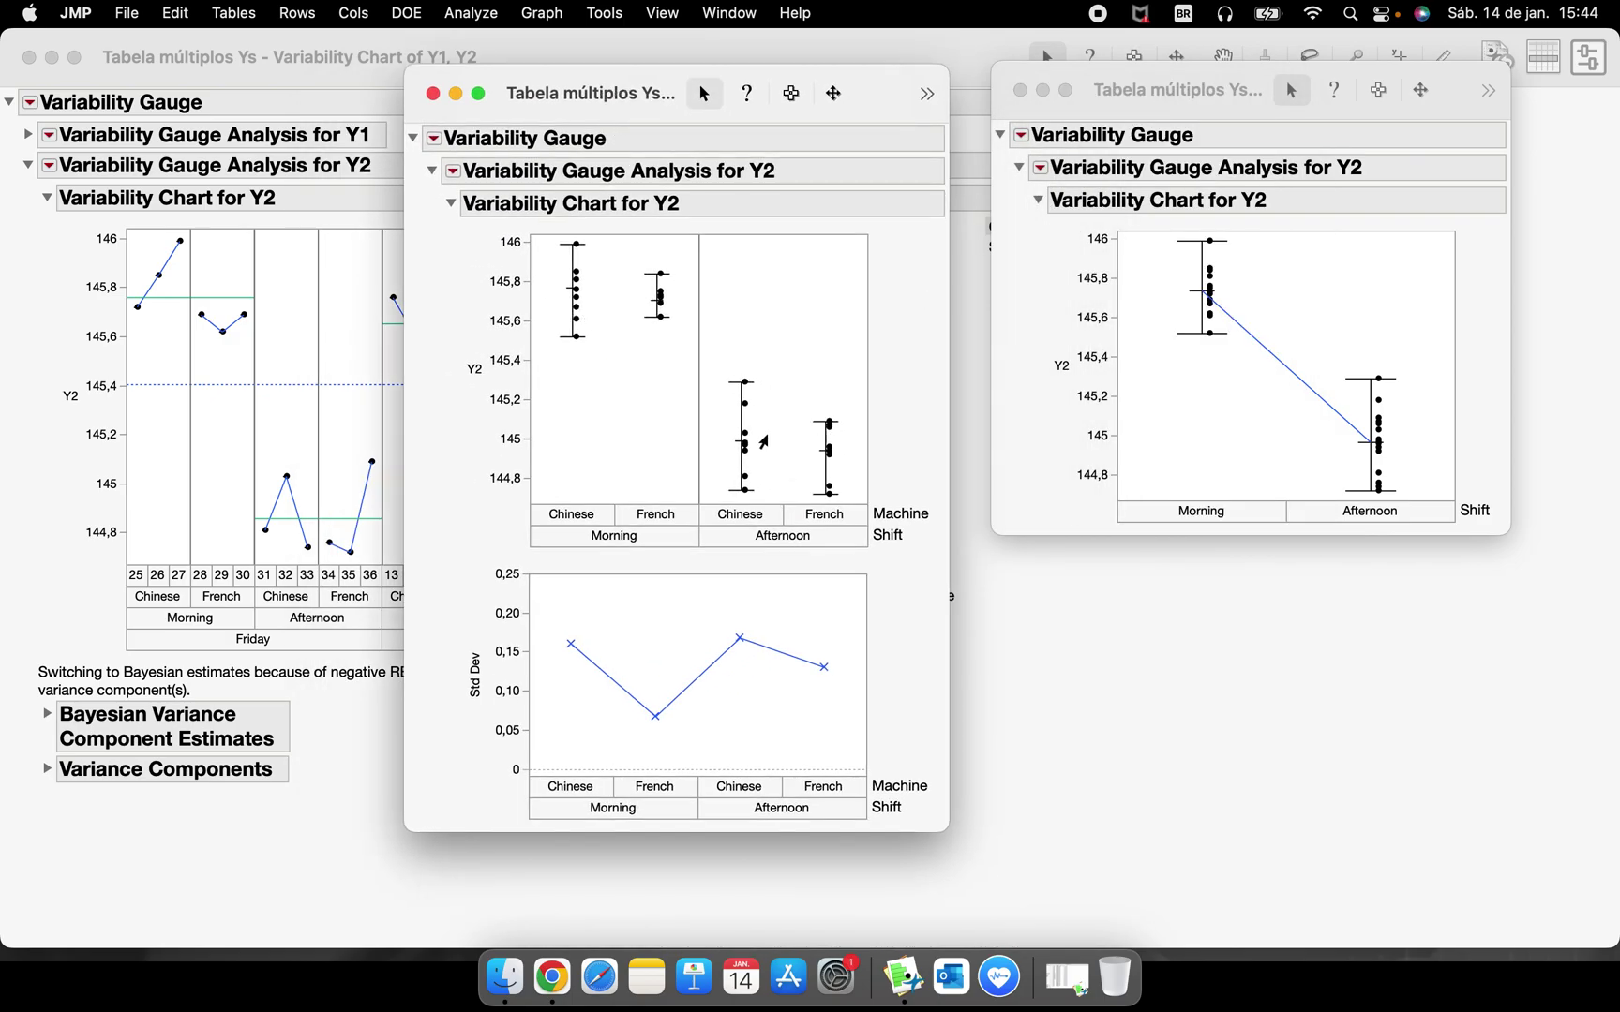
# Compare the spread of the Chinese and French machines within each shift on the new Y2 chart.
pyautogui.moveTo(519, 200); pyautogui.dragTo(594, 359)
pyautogui.click(662, 424)
pyautogui.moveTo(772, 365); pyautogui.dragTo(720, 521)
pyautogui.click(792, 420)
pyautogui.moveTo(801, 419); pyautogui.dragTo(854, 508)
pyautogui.click(833, 356)
# Maximise the new Y2 report and swap the chart's grouping order so that Shift is nested within Machine.
pyautogui.click(478, 94)
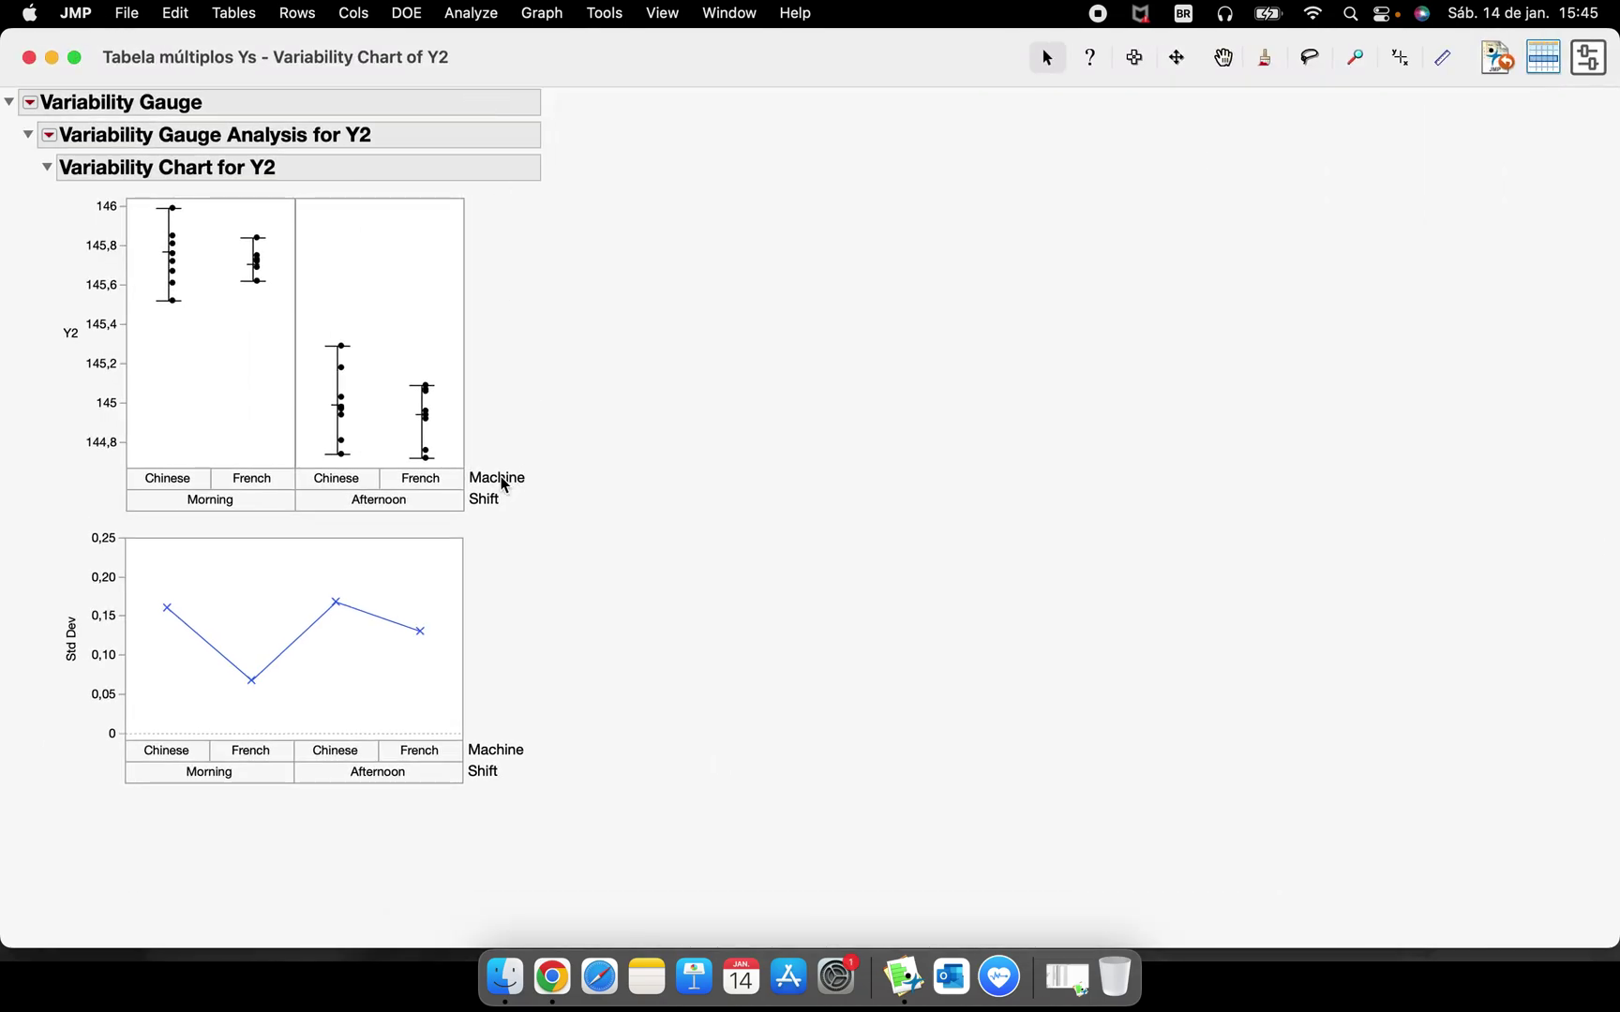
pyautogui.moveTo(513, 482); pyautogui.dragTo(494, 509)
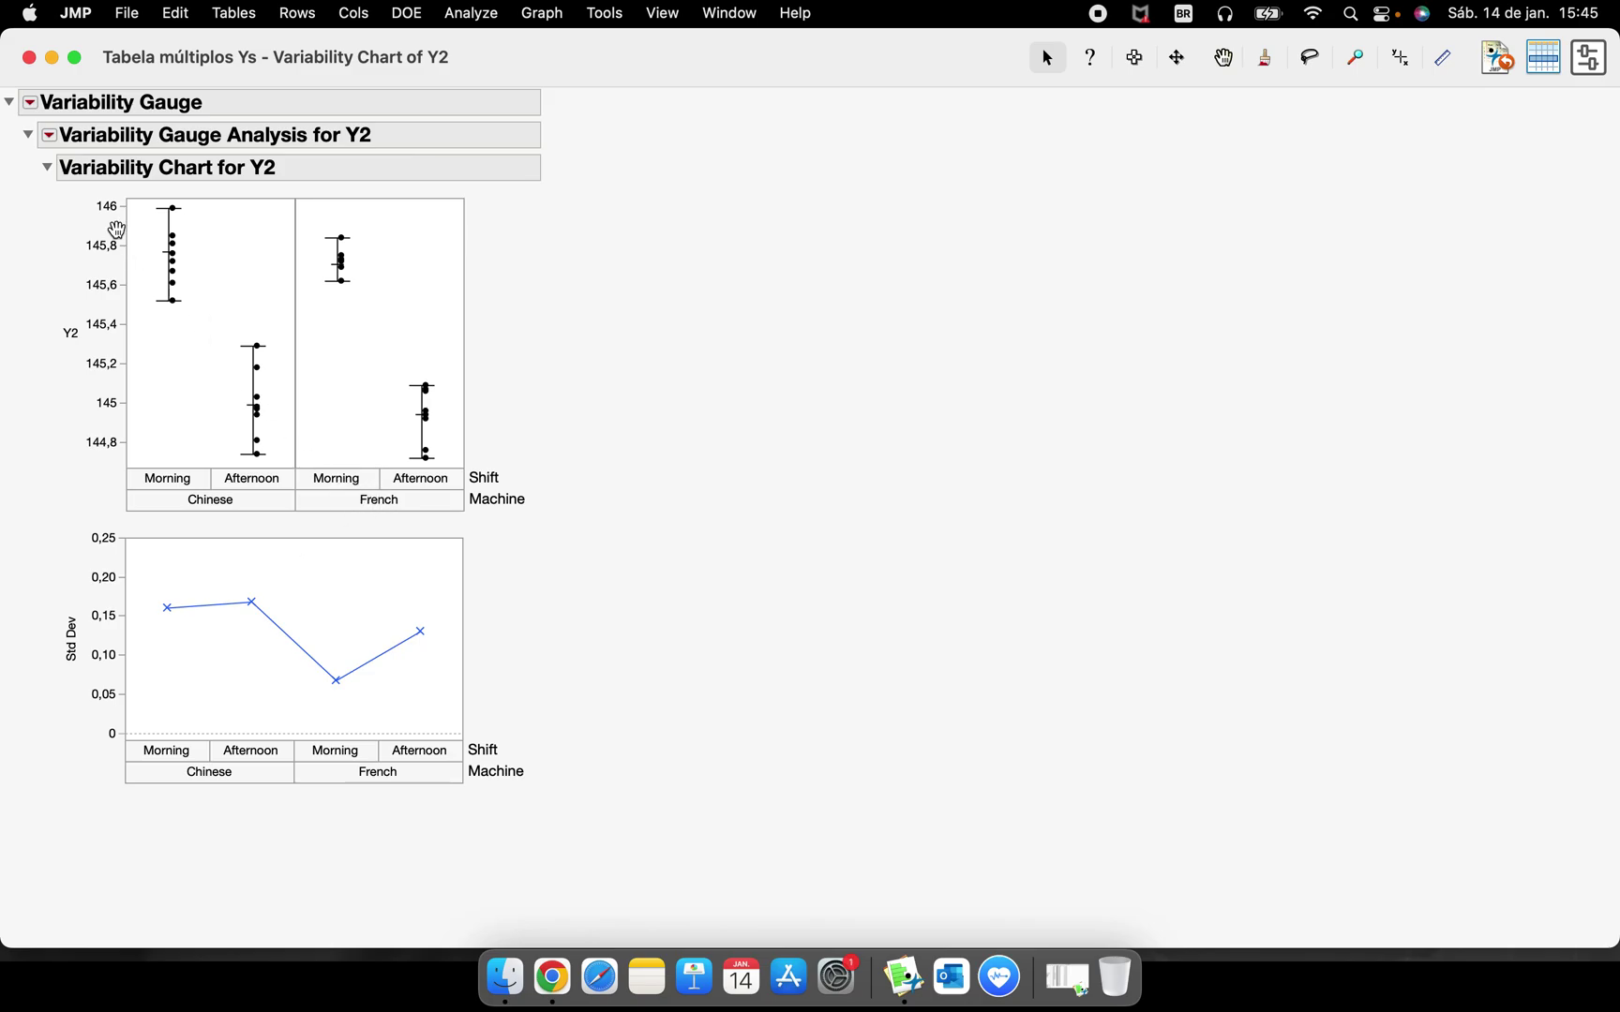
# Connect the cell means on the Y2 chart and swap the grouping order so that Machine is nested within Shift.
pyautogui.click(51, 137)
pyautogui.click(99, 290)
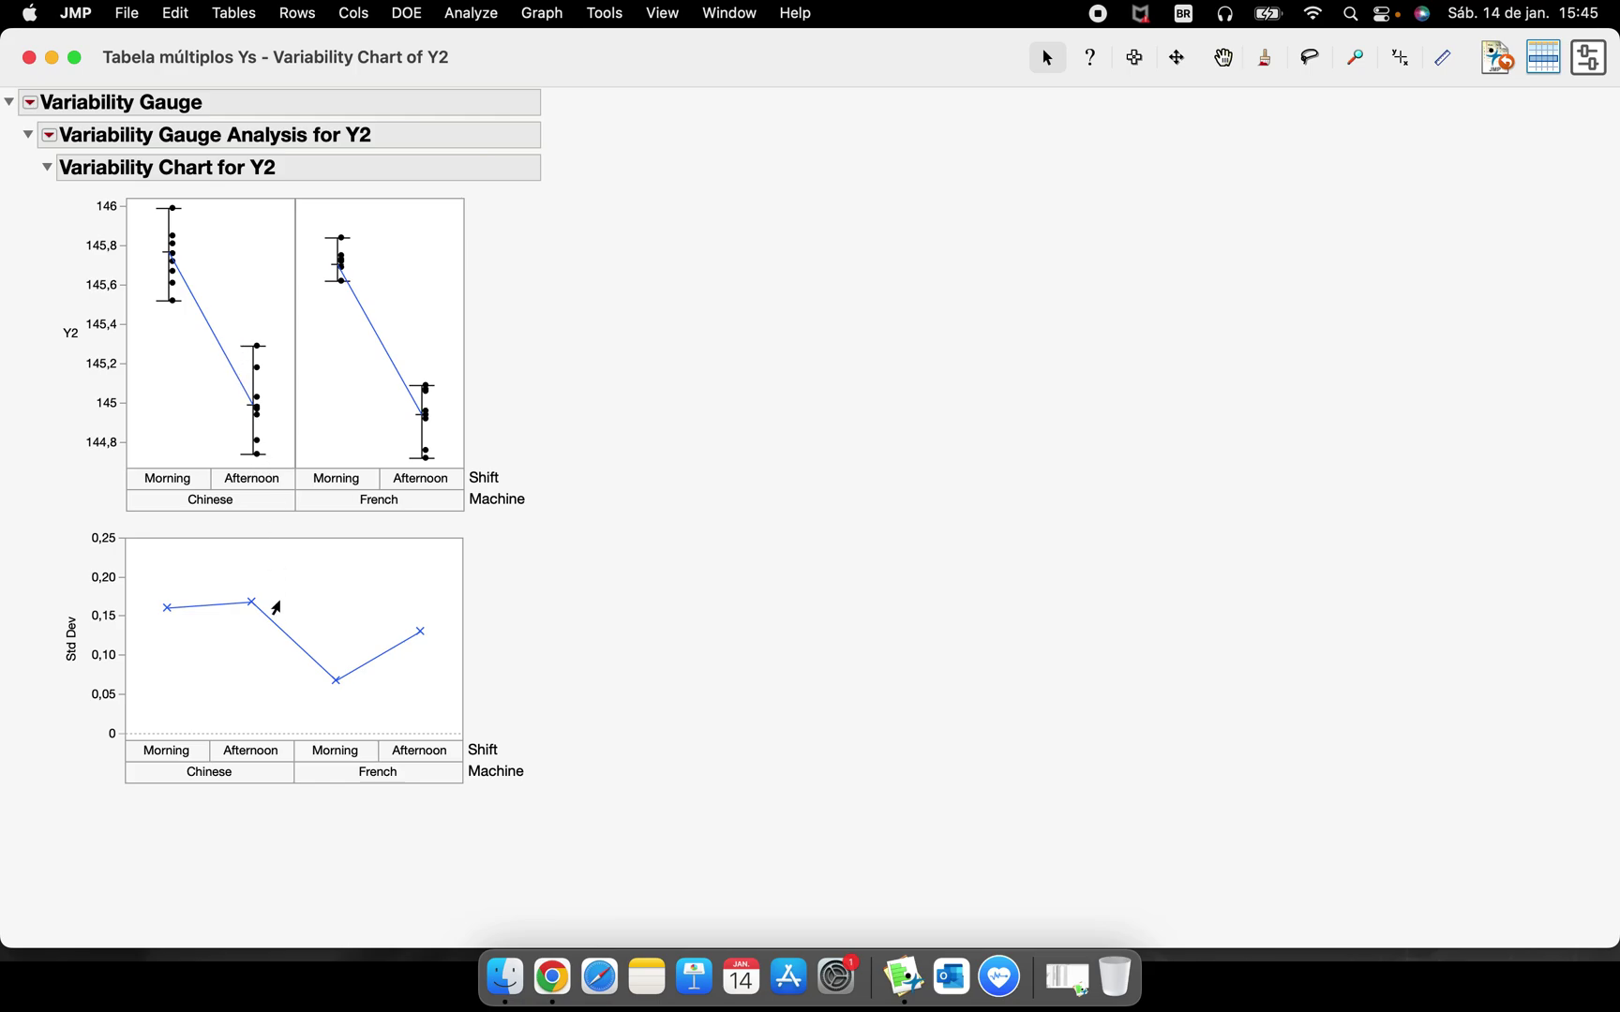
pyautogui.moveTo(519, 584)
pyautogui.mouseDown()
pyautogui.moveTo(203, 576)
pyautogui.moveTo(139, 605)
pyautogui.moveTo(213, 635)
pyautogui.moveTo(292, 601)
pyautogui.moveTo(236, 578)
pyautogui.moveTo(164, 583)
pyautogui.moveTo(137, 610)
pyautogui.moveTo(173, 637)
pyautogui.moveTo(263, 630)
pyautogui.moveTo(293, 597)
pyautogui.moveTo(244, 579)
pyautogui.moveTo(139, 587)
pyautogui.moveTo(142, 614)
pyautogui.moveTo(190, 633)
pyautogui.moveTo(276, 616)
pyautogui.moveTo(268, 586)
pyautogui.moveTo(166, 576)
pyautogui.moveTo(146, 599)
pyautogui.moveTo(184, 632)
pyautogui.moveTo(248, 628)
pyautogui.moveTo(259, 590)
pyautogui.mouseUp()
pyautogui.moveTo(483, 478); pyautogui.dragTo(497, 503)
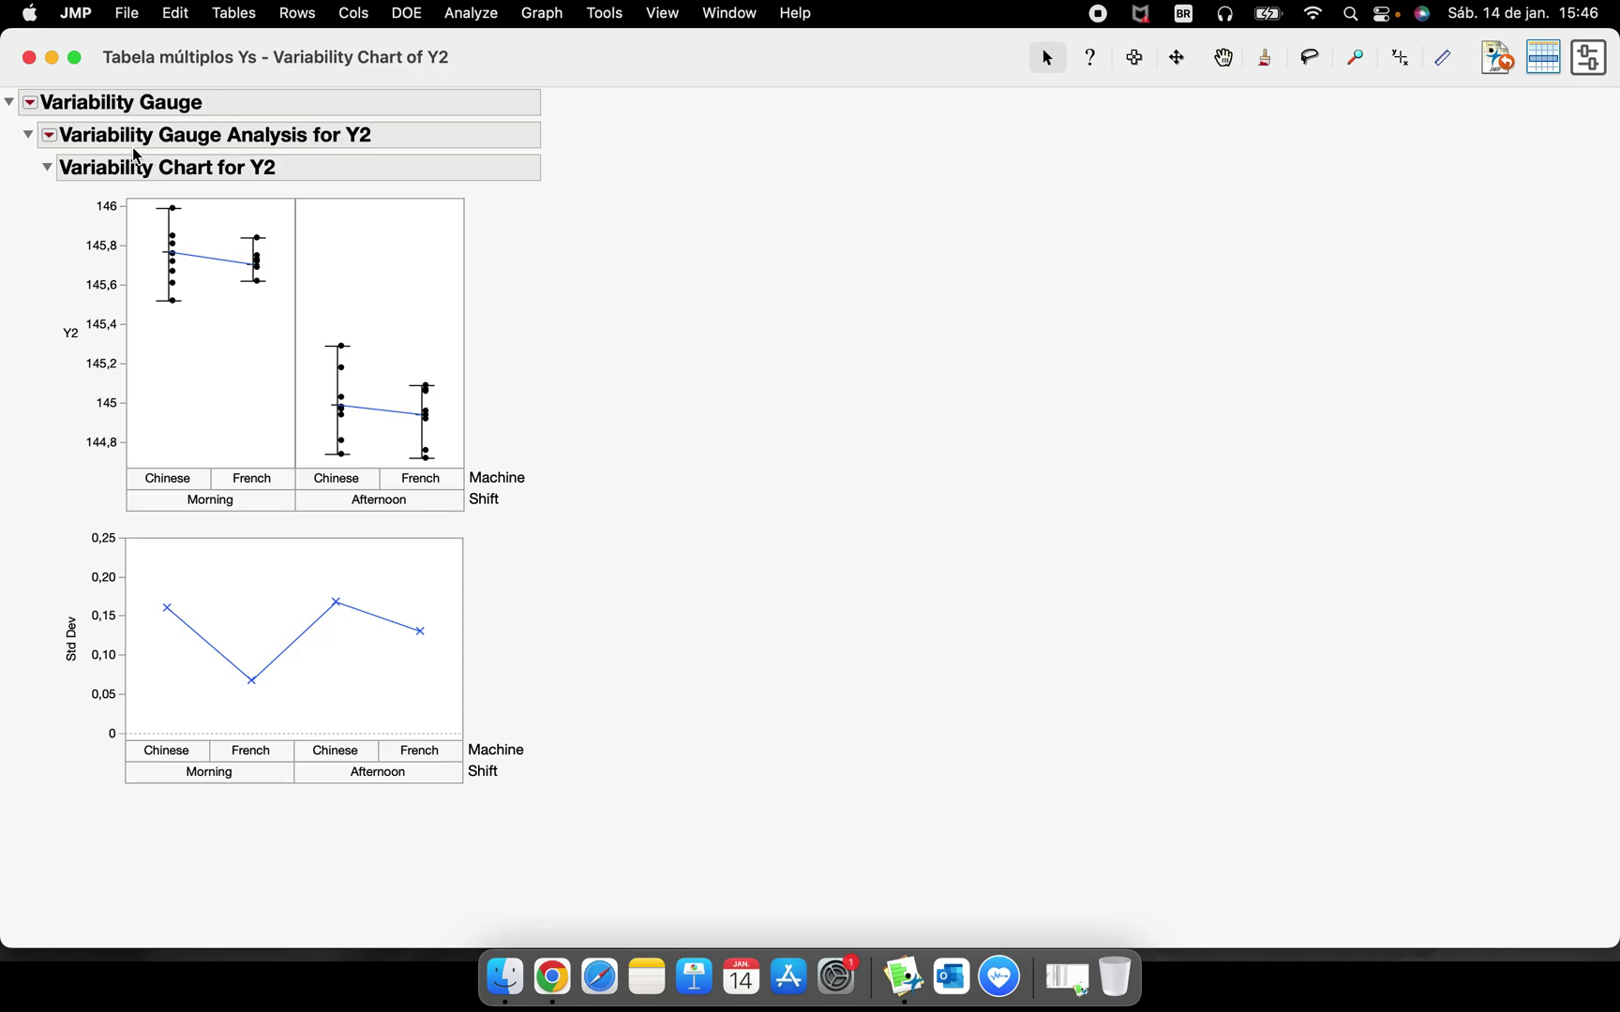
# Add the variance components to the Y2 analysis using the Nested model type.
pyautogui.click(48, 135)
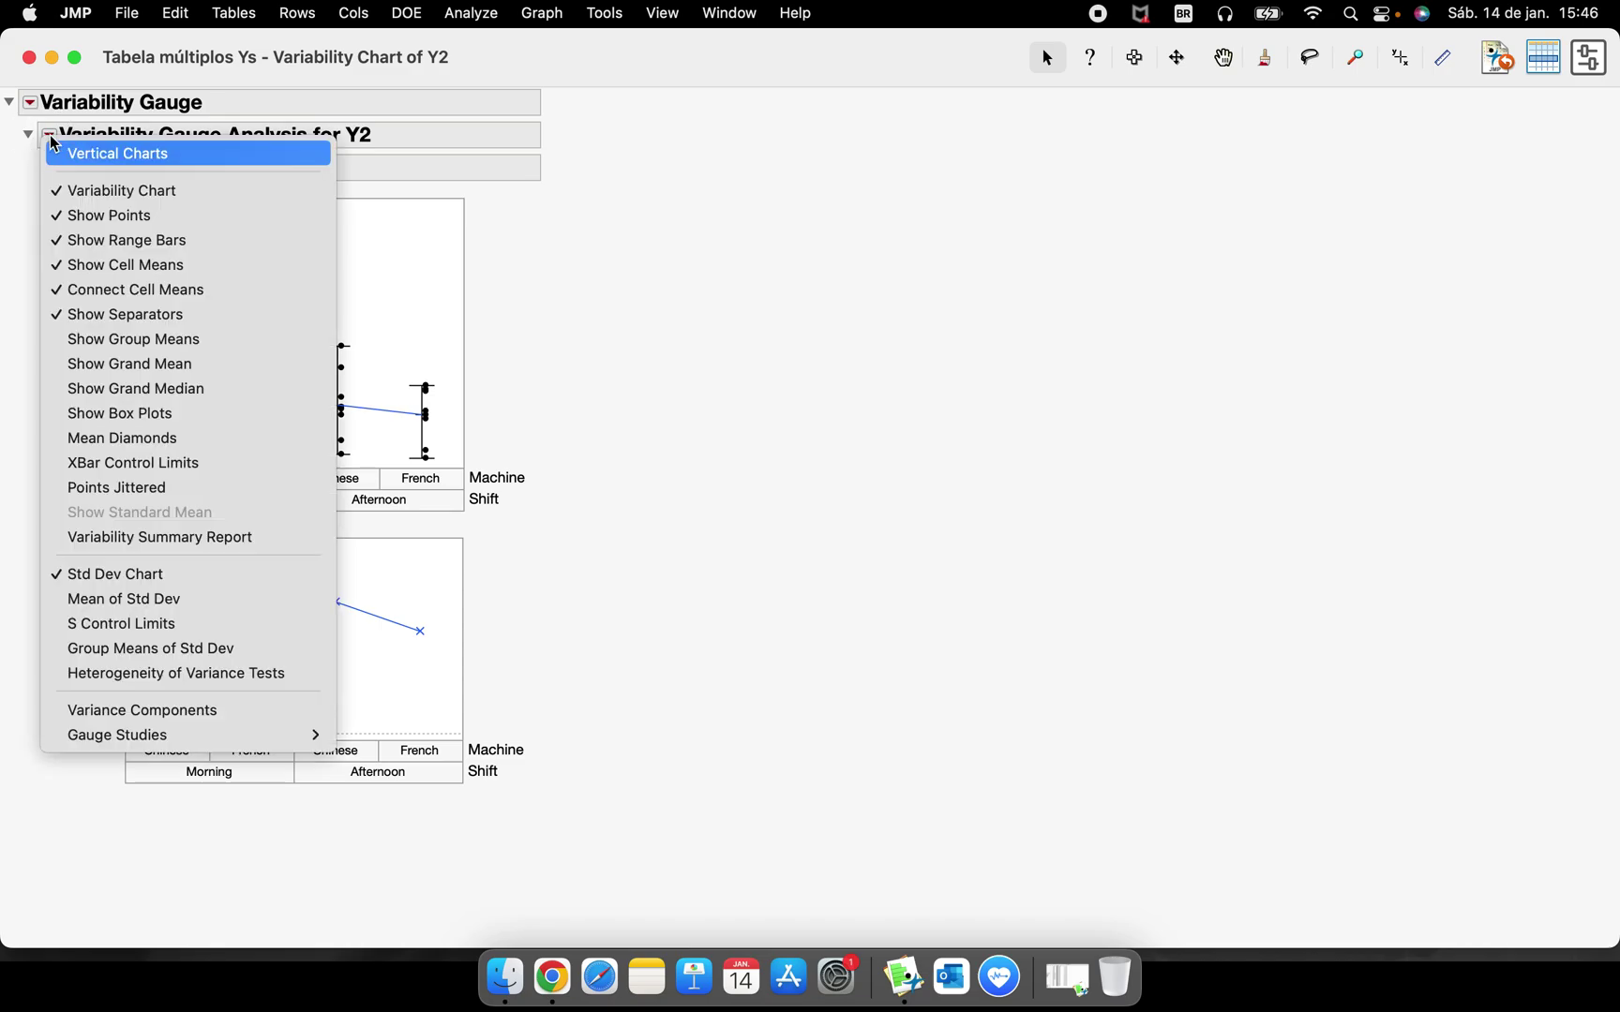
pyautogui.click(178, 709)
pyautogui.click(778, 329)
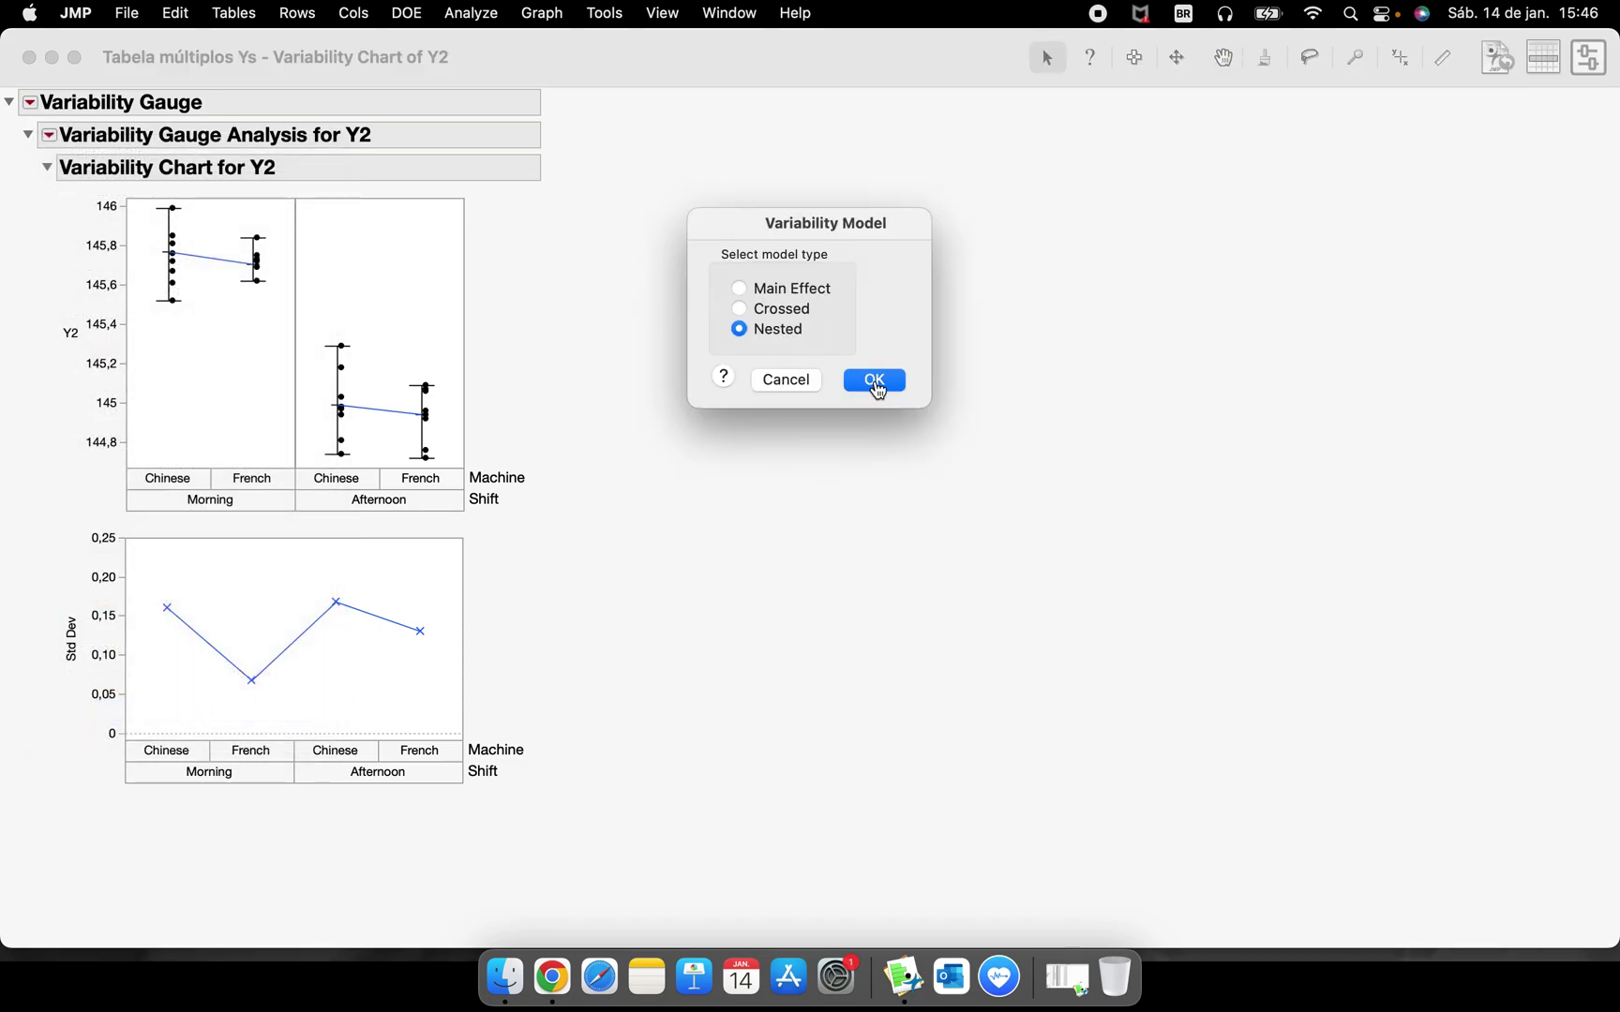
pyautogui.click(874, 382)
pyautogui.scroll(-5, 484, 767)
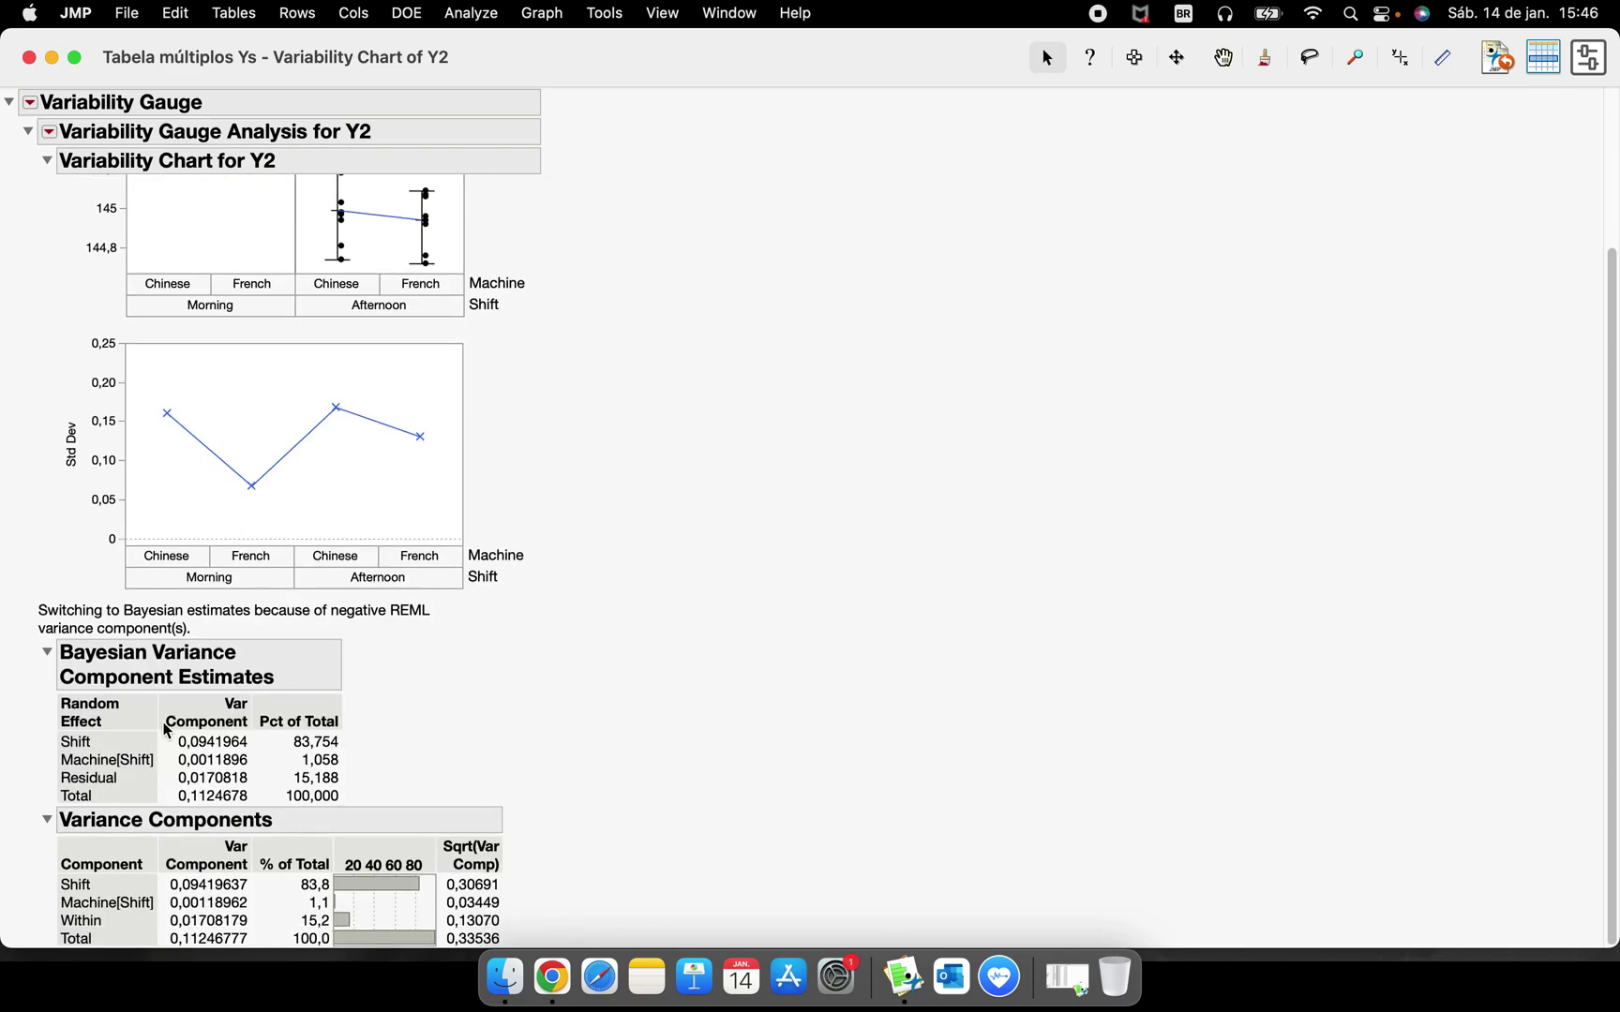
# Examine the Shift, Machine and Within shares of the Y2 variance and compare them with the machine spreads on the chart.
pyautogui.moveTo(532, 923)
pyautogui.mouseDown()
pyautogui.moveTo(57, 908)
pyautogui.moveTo(112, 936)
pyautogui.moveTo(322, 940)
pyautogui.moveTo(516, 907)
pyautogui.moveTo(45, 907)
pyautogui.moveTo(316, 940)
pyautogui.moveTo(275, 919)
pyautogui.moveTo(174, 913)
pyautogui.mouseUp()
pyautogui.moveTo(349, 911)
pyautogui.mouseDown()
pyautogui.moveTo(286, 919)
pyautogui.moveTo(353, 929)
pyautogui.moveTo(324, 938)
pyautogui.moveTo(355, 912)
pyautogui.mouseUp()
pyautogui.scroll(5, 484, 688)
pyautogui.moveTo(510, 375)
pyautogui.mouseDown()
pyautogui.moveTo(408, 362)
pyautogui.moveTo(434, 427)
pyautogui.moveTo(474, 351)
pyautogui.mouseUp()
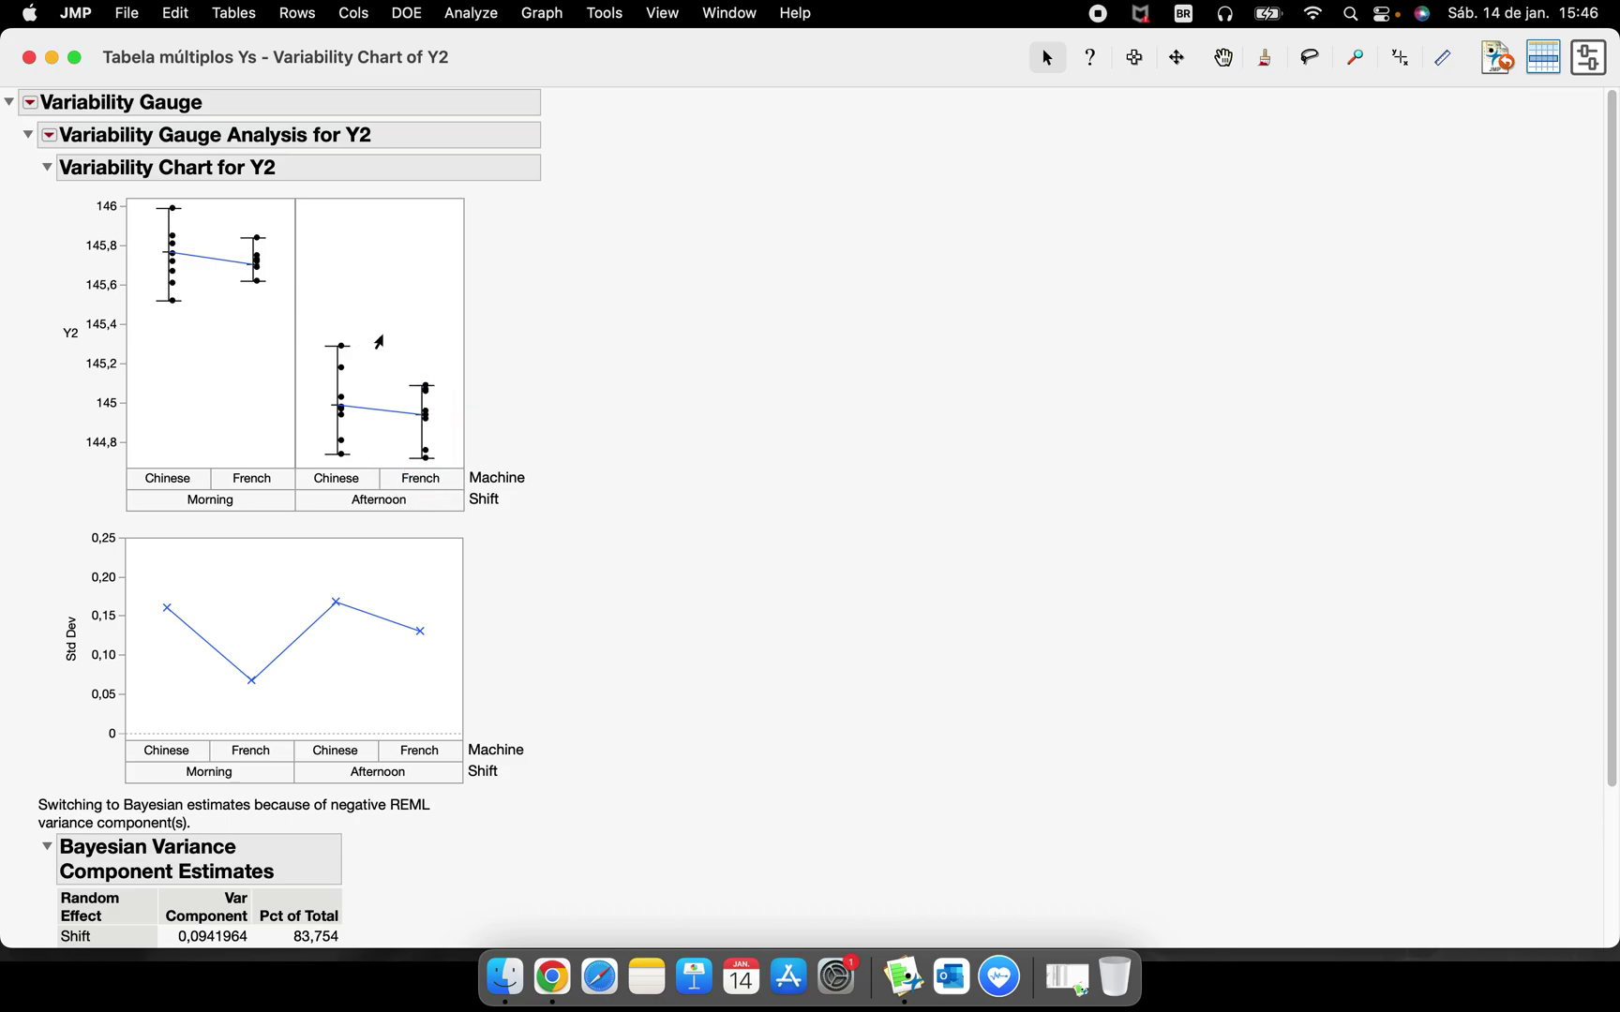
pyautogui.moveTo(350, 410)
pyautogui.mouseDown()
pyautogui.moveTo(332, 480)
pyautogui.moveTo(347, 408)
pyautogui.mouseUp()
pyautogui.click(363, 328)
pyautogui.moveTo(361, 333)
pyautogui.mouseDown()
pyautogui.moveTo(333, 478)
pyautogui.moveTo(345, 328)
pyautogui.mouseUp()
pyautogui.scroll(-5, 585, 713)
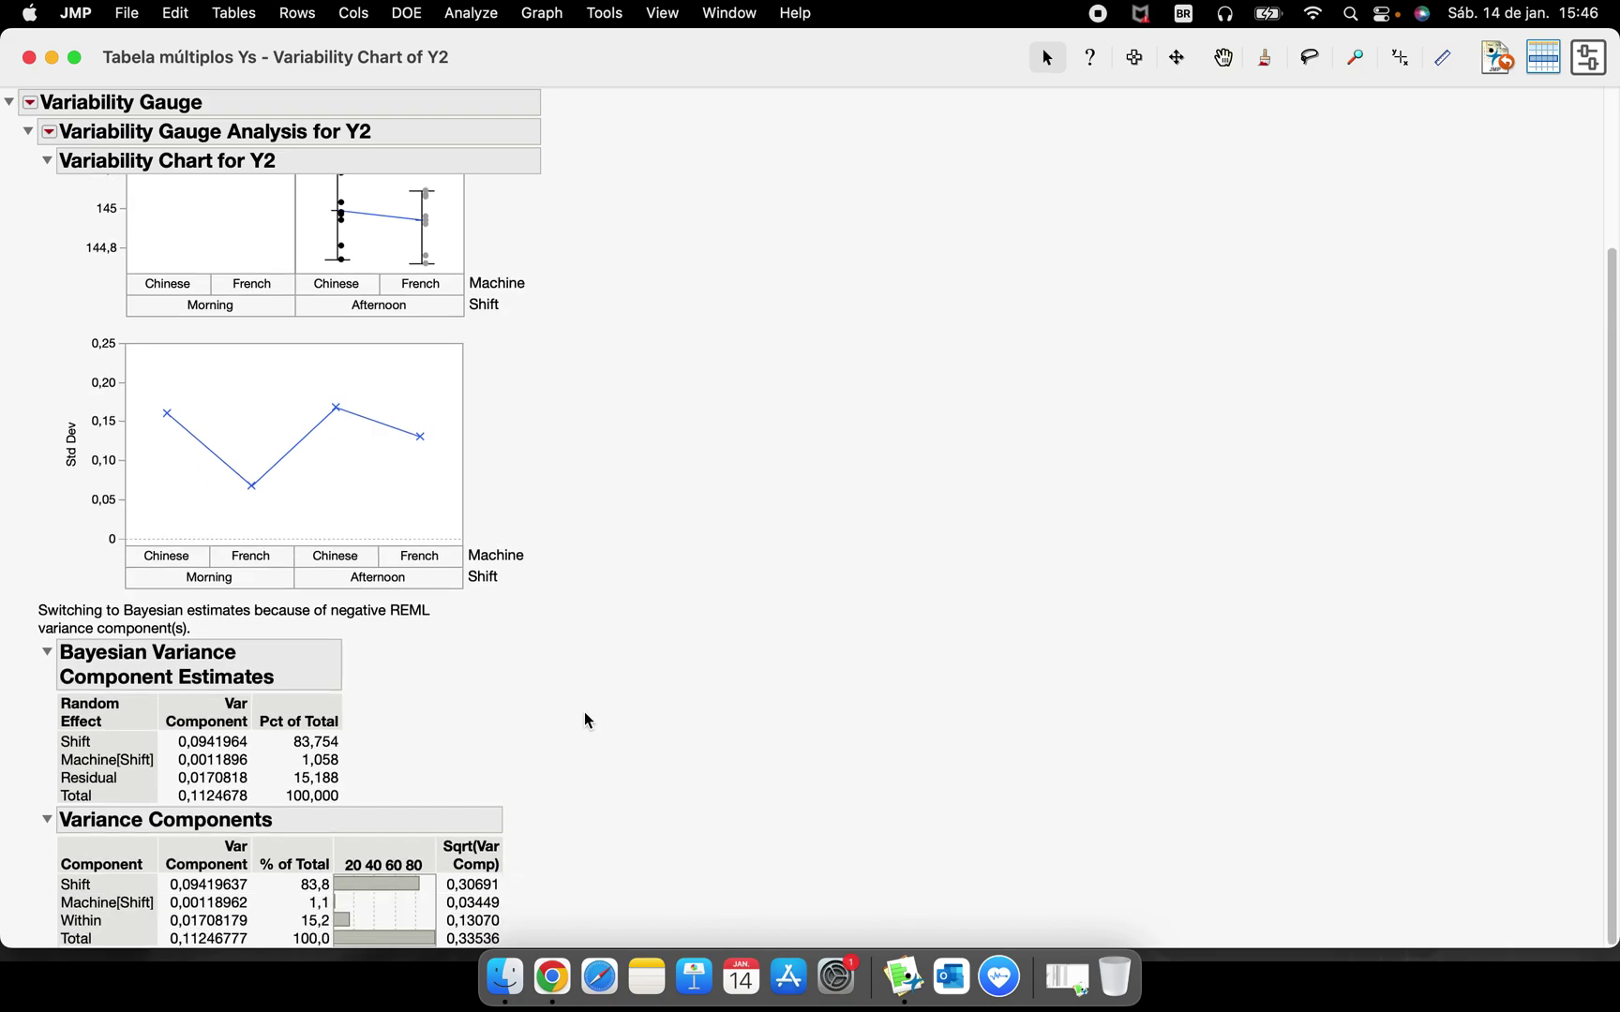
pyautogui.moveTo(528, 907)
pyautogui.mouseDown()
pyautogui.moveTo(61, 911)
pyautogui.moveTo(59, 931)
pyautogui.moveTo(348, 934)
pyautogui.moveTo(511, 914)
pyautogui.moveTo(375, 906)
pyautogui.mouseUp()
pyautogui.moveTo(584, 823)
pyautogui.mouseDown()
pyautogui.moveTo(521, 726)
pyautogui.moveTo(17, 796)
pyautogui.moveTo(531, 747)
pyautogui.moveTo(468, 736)
pyautogui.mouseUp()
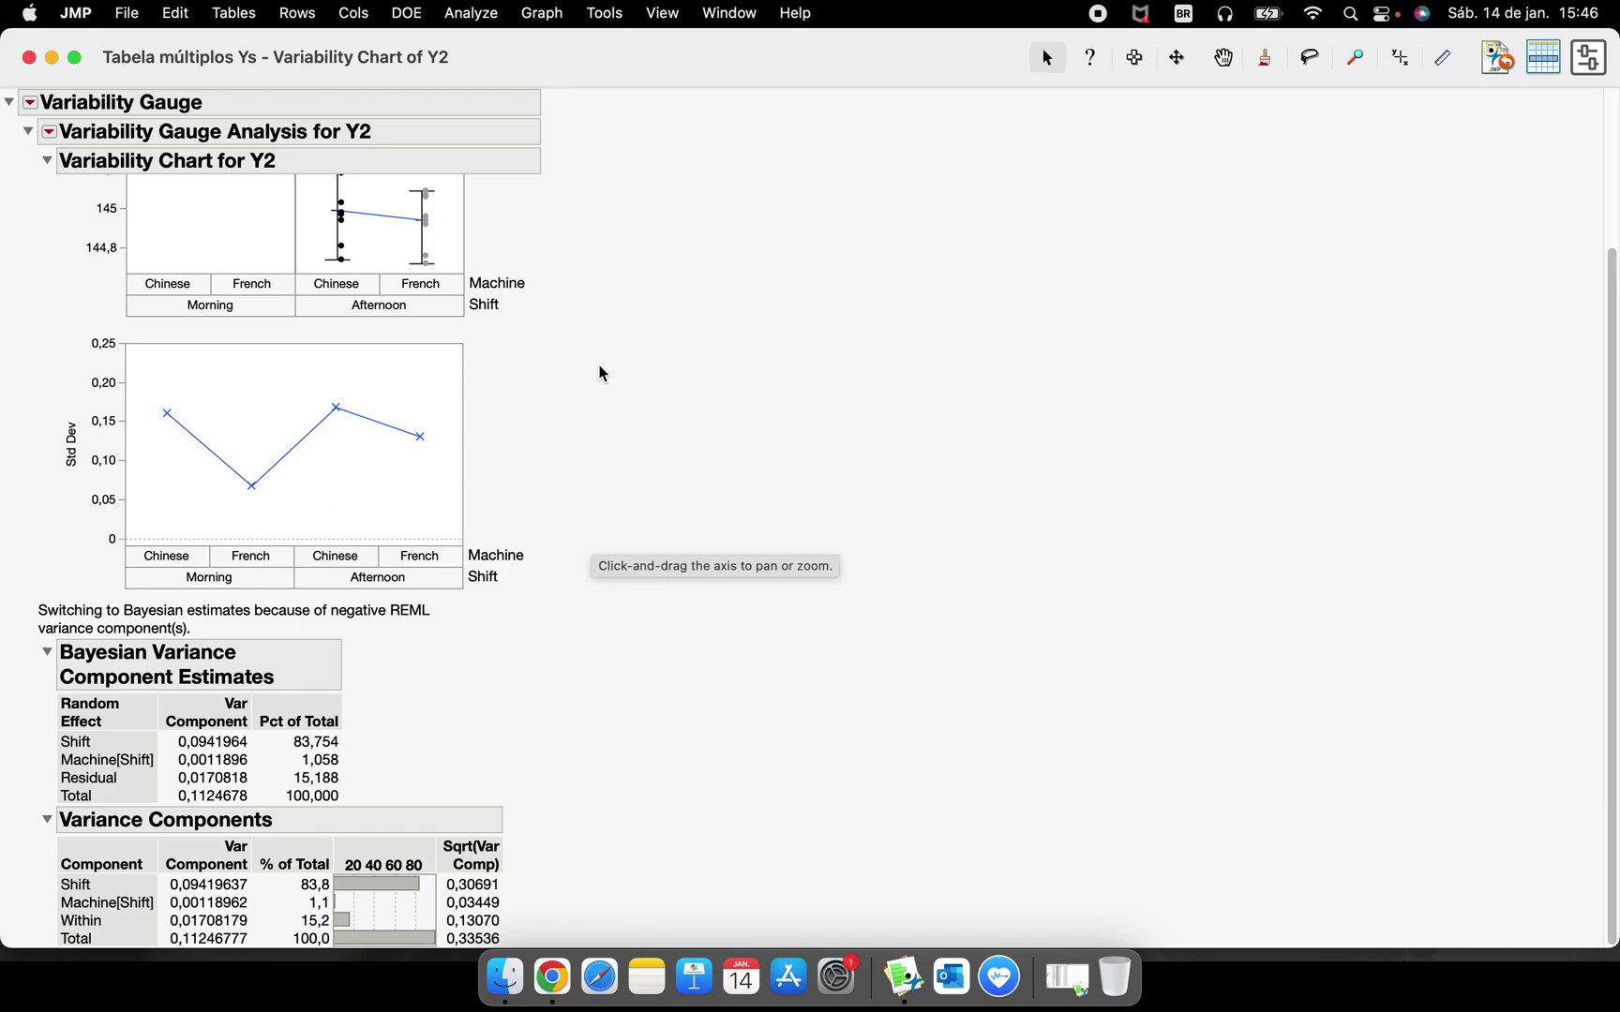
pyautogui.scroll(4, 286, 325)
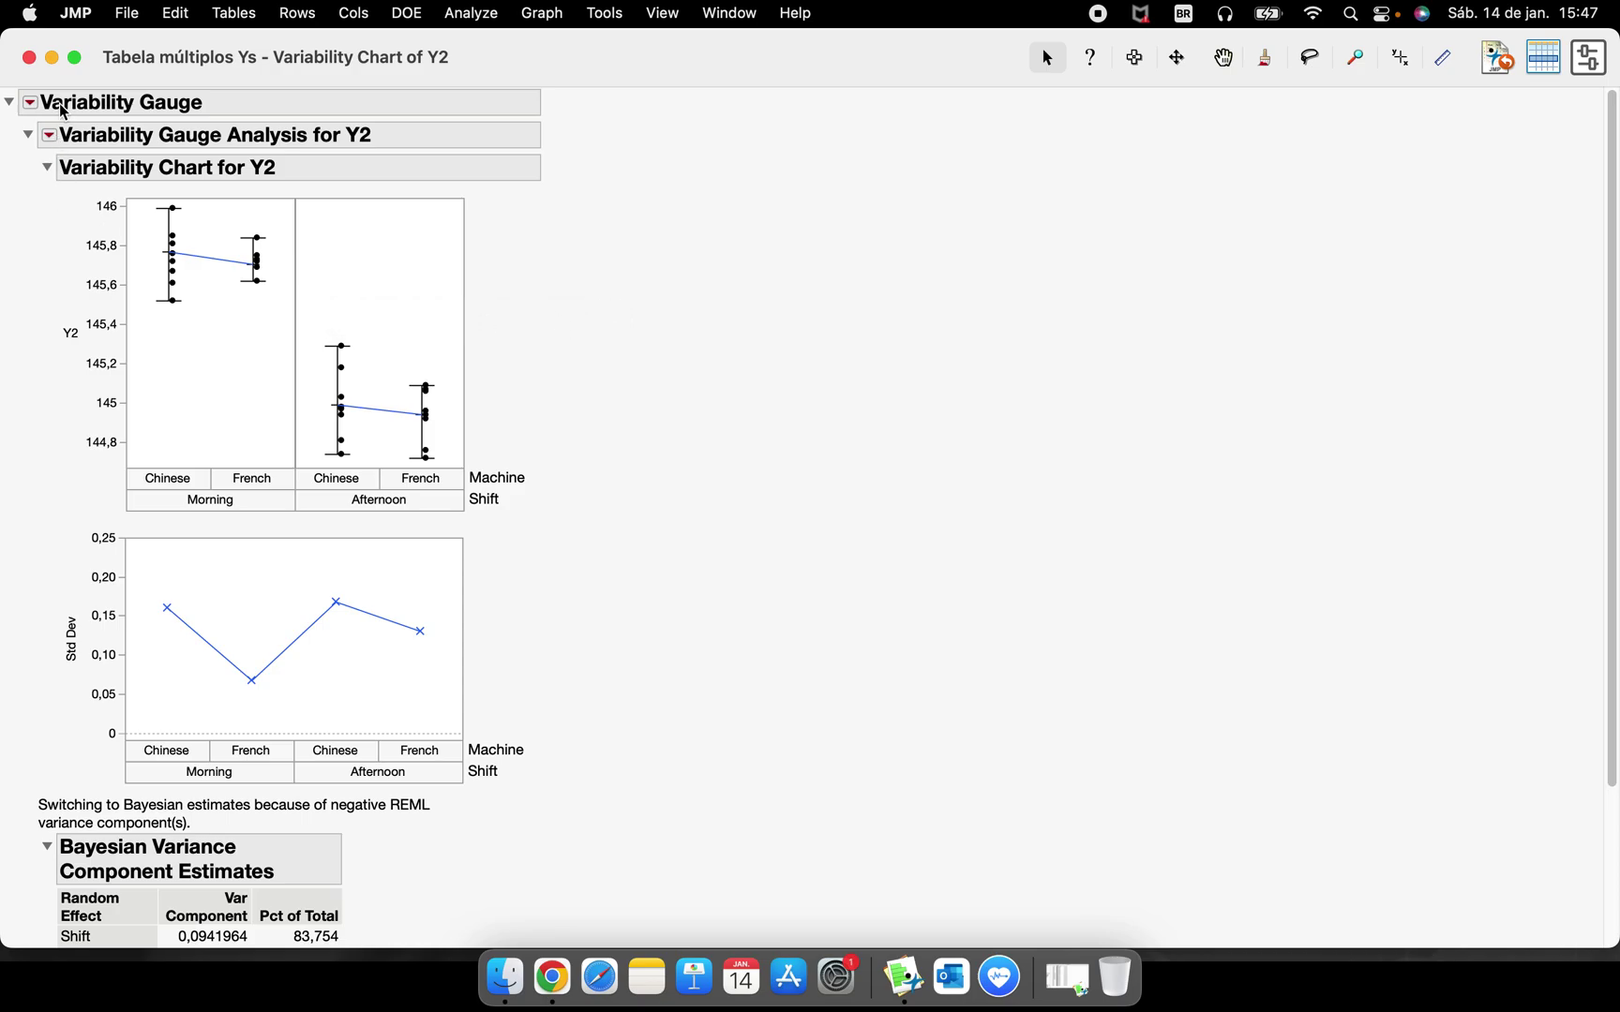
# Minimise the Y2 by Shift and Machine report, the Y2 by Shift report and the combined Y1, Y2 report.
pyautogui.click(51, 57)
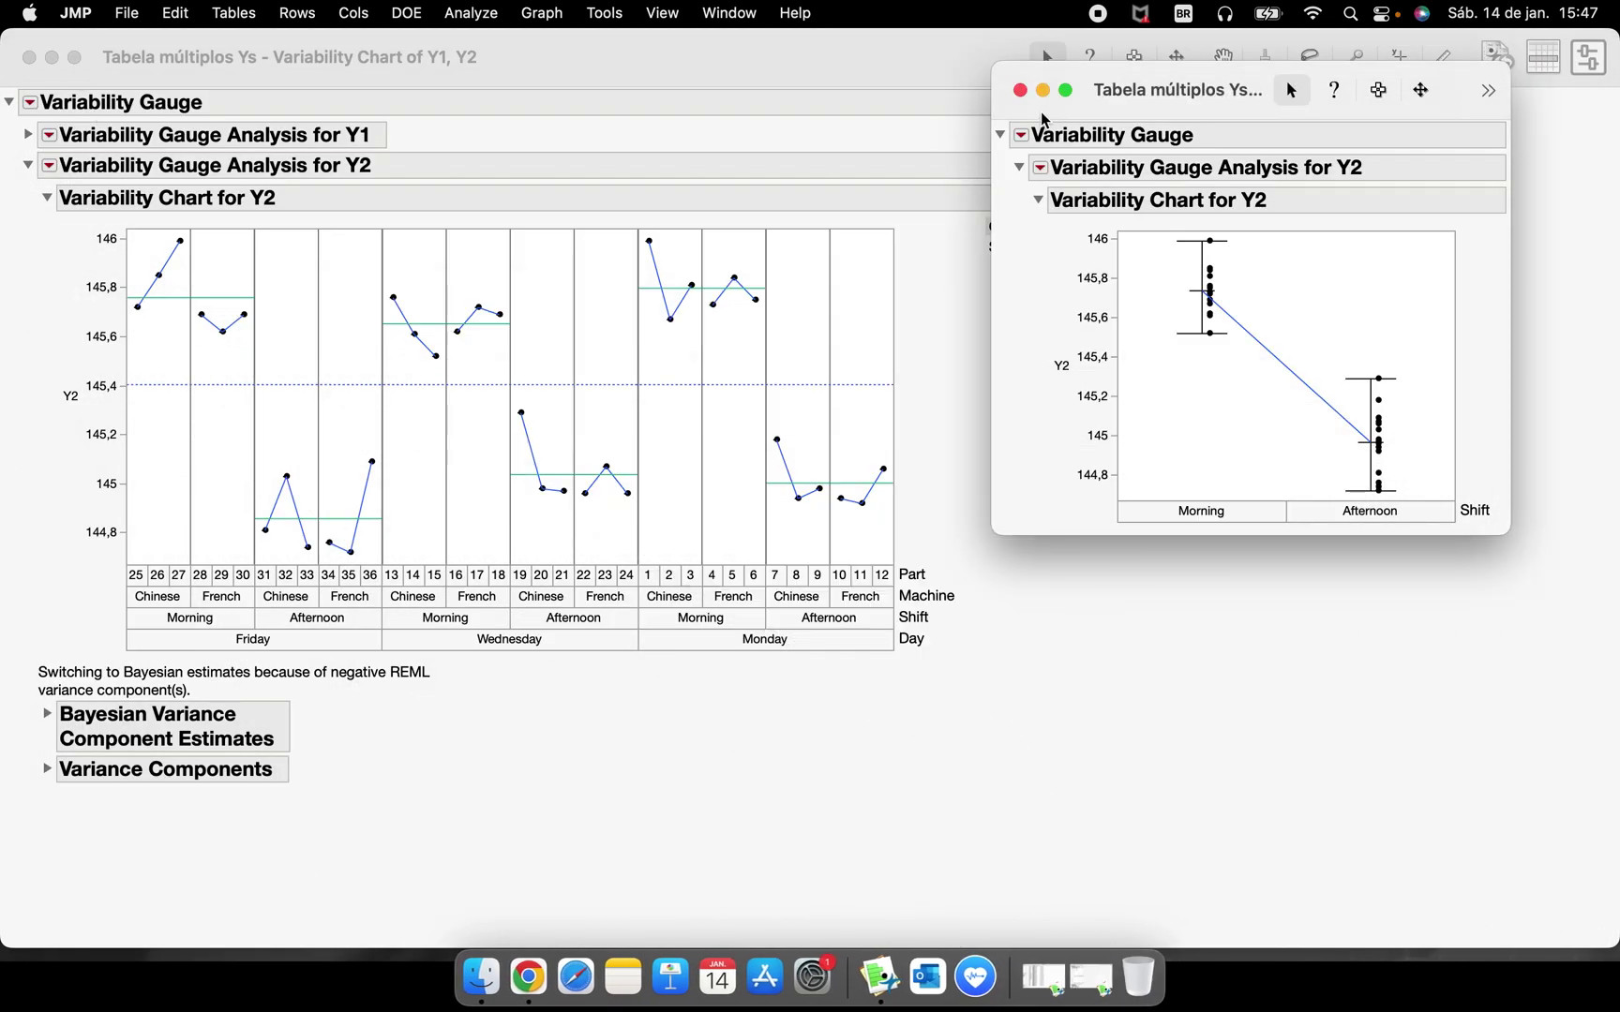
pyautogui.click(1042, 90)
pyautogui.click(53, 58)
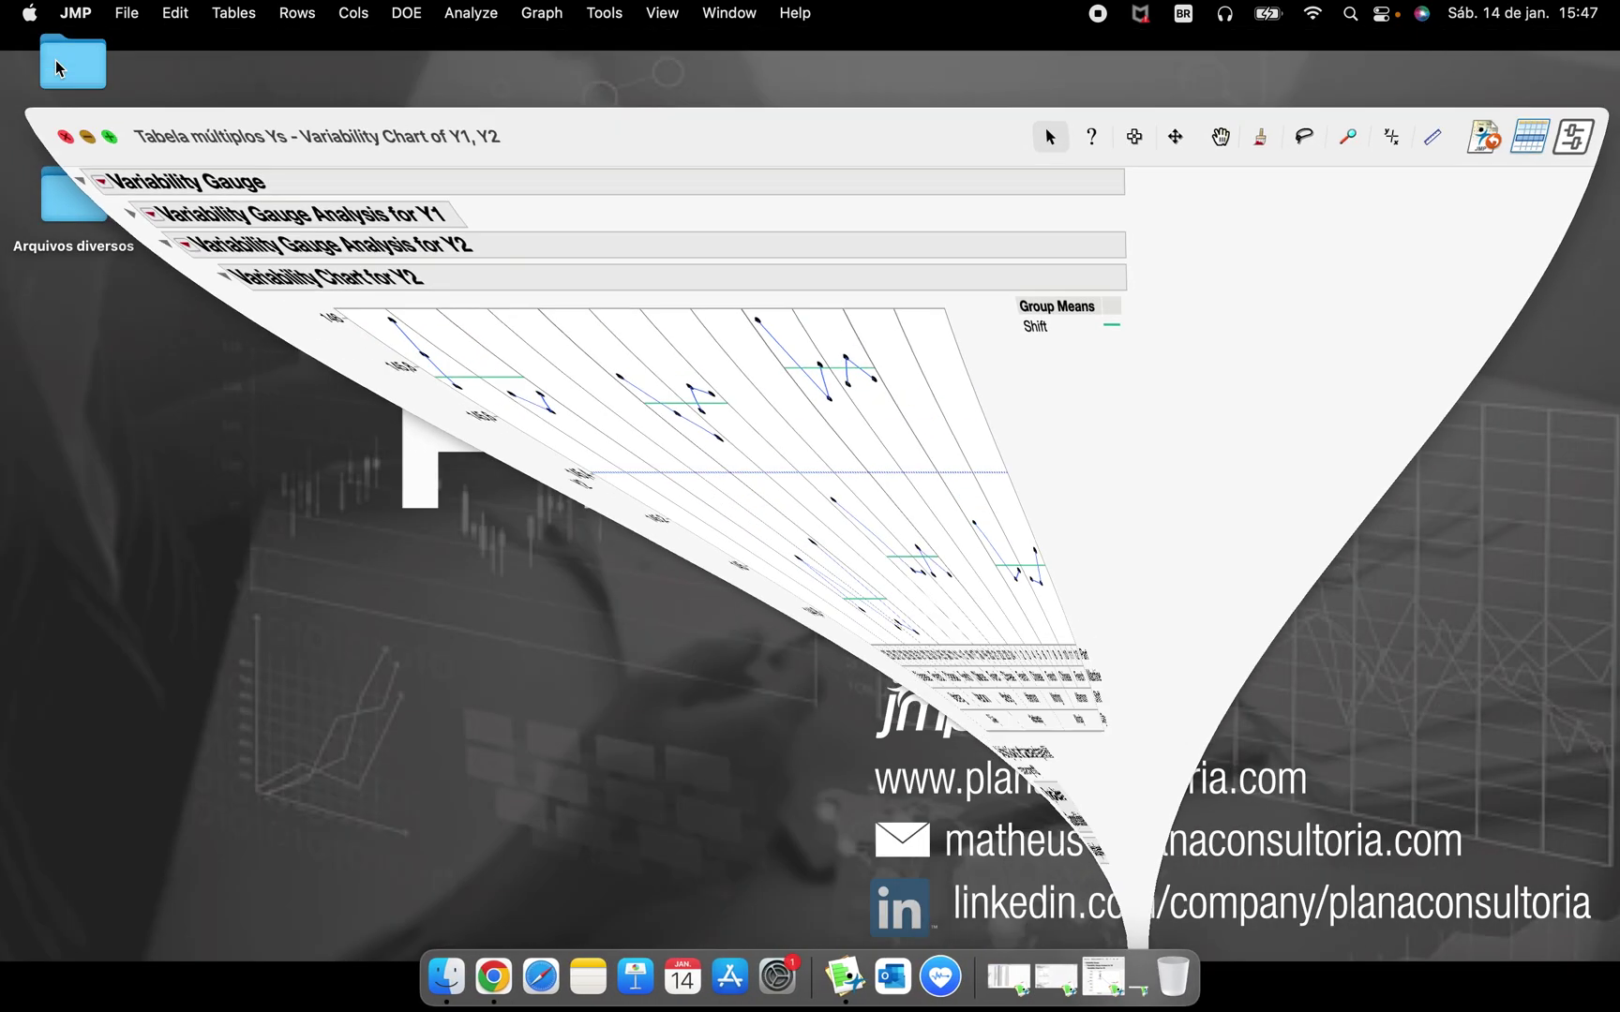